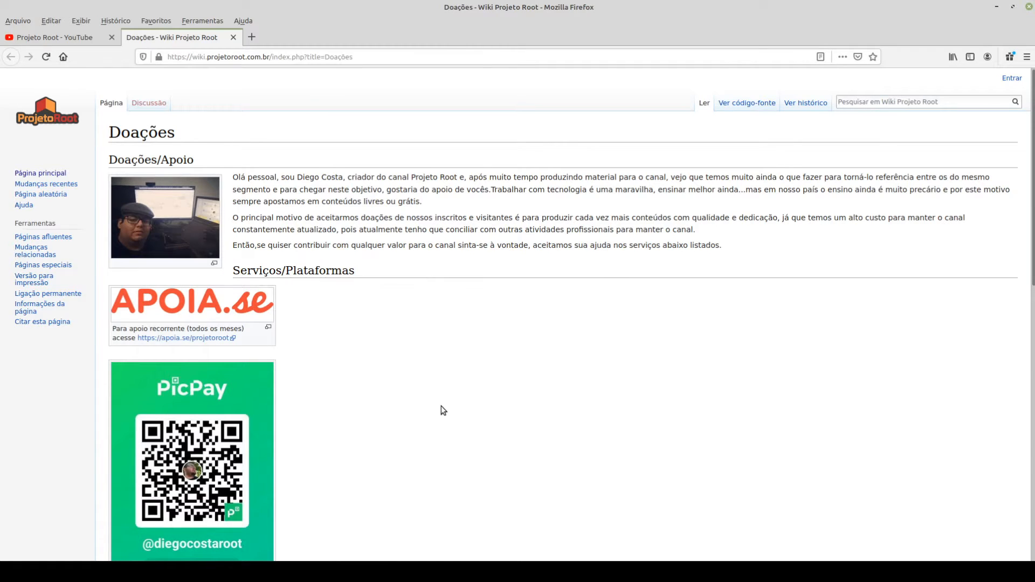
Look through the donation services listed on the Doações wiki page, from APOIA.se and PicPay to PayPal and Nubank
scroll(444, 410, "down", 3)
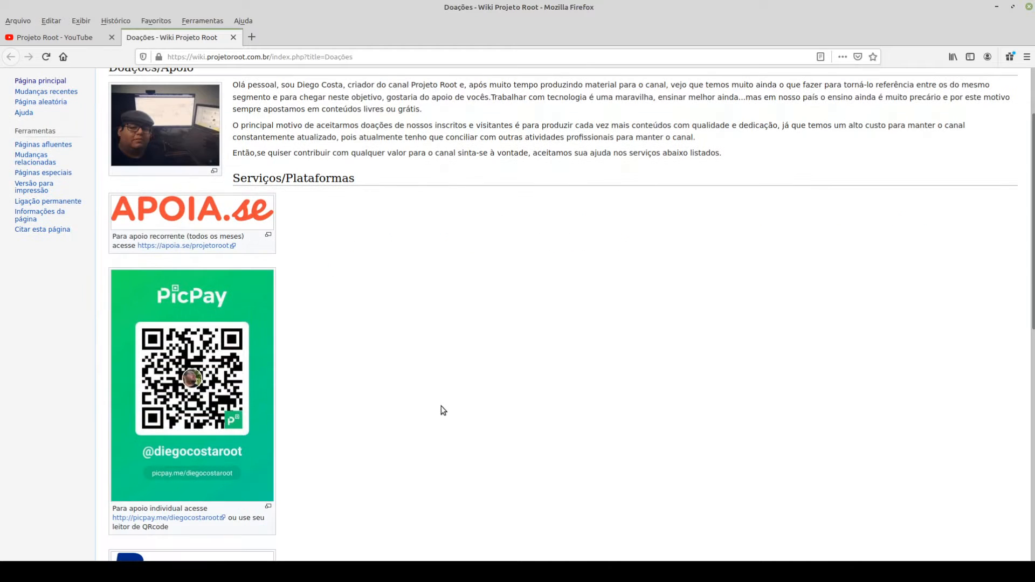
scroll(443, 410, "down", 1)
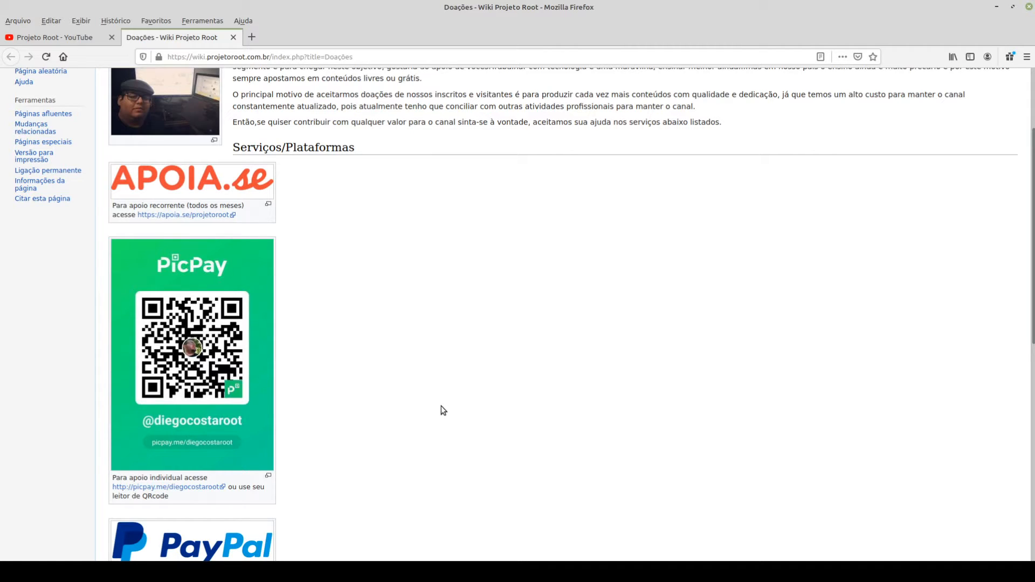
scroll(444, 411, "down", 1)
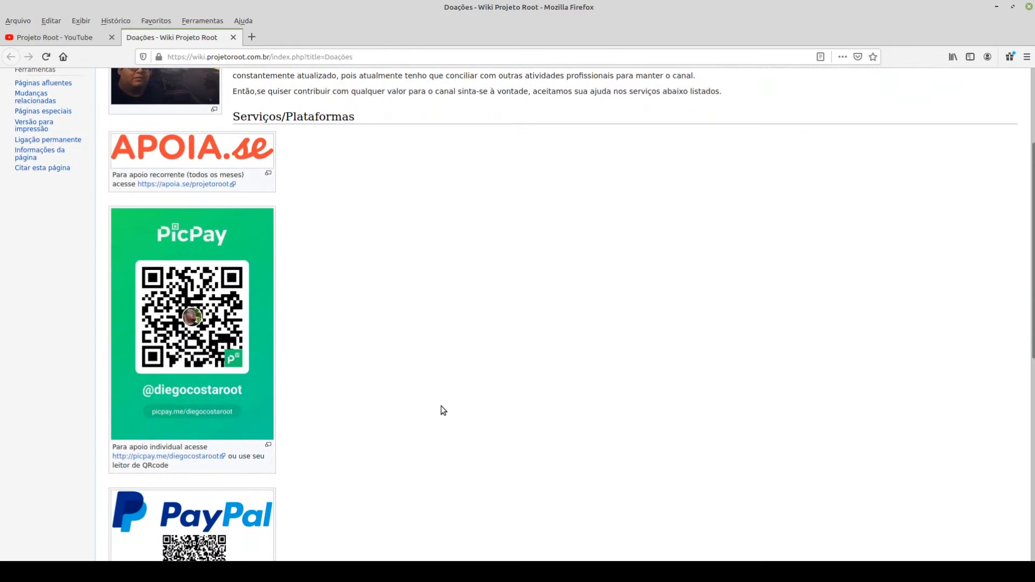
scroll(443, 410, "down", 5)
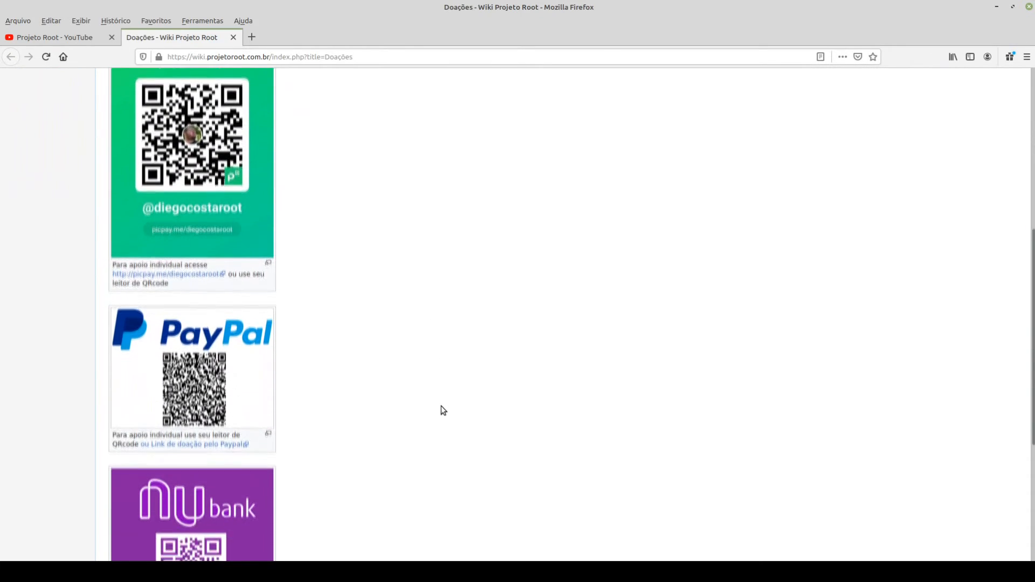
scroll(443, 410, "down", 5)
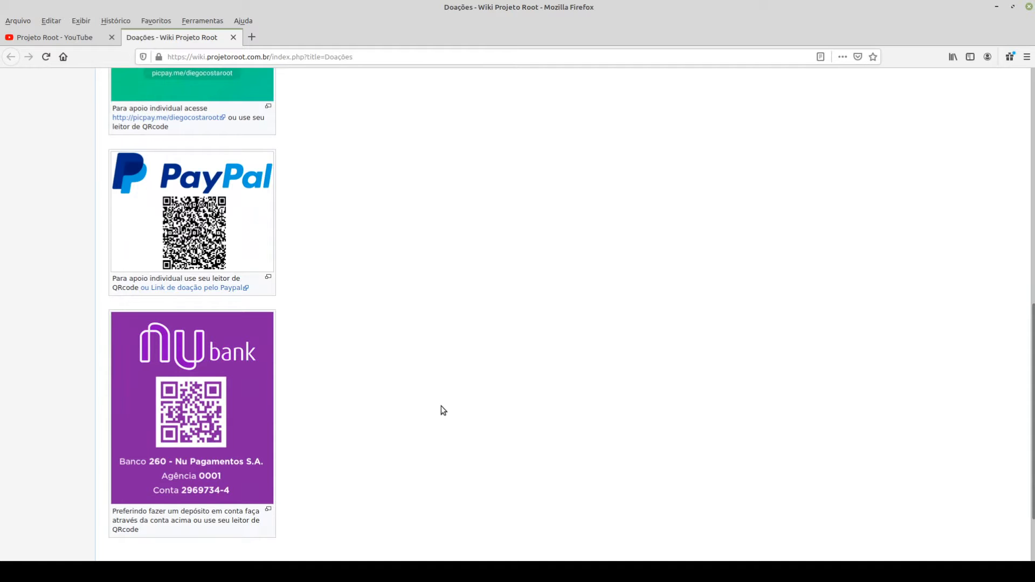
scroll(443, 410, "up", 11)
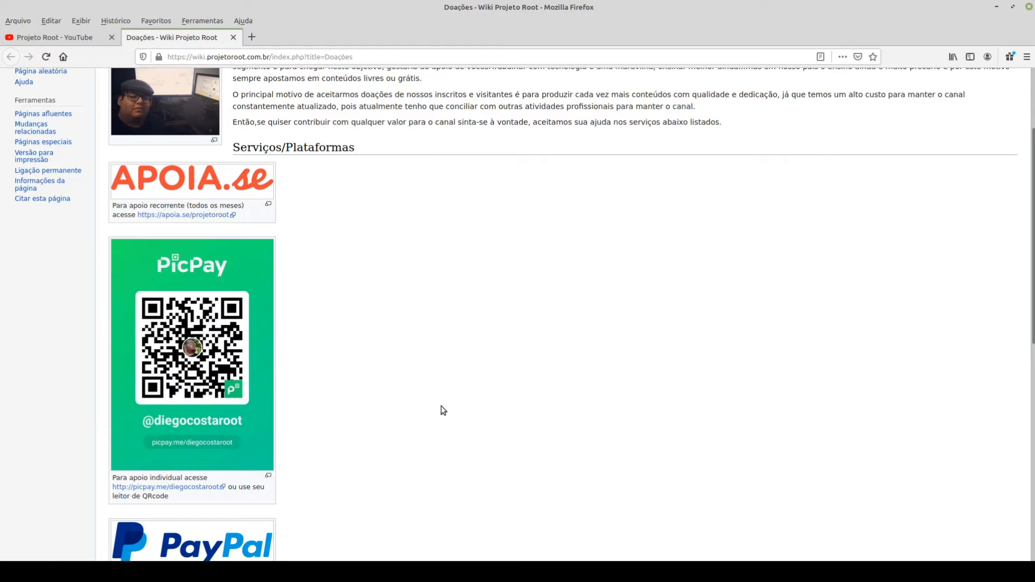
scroll(443, 410, "down", 1)
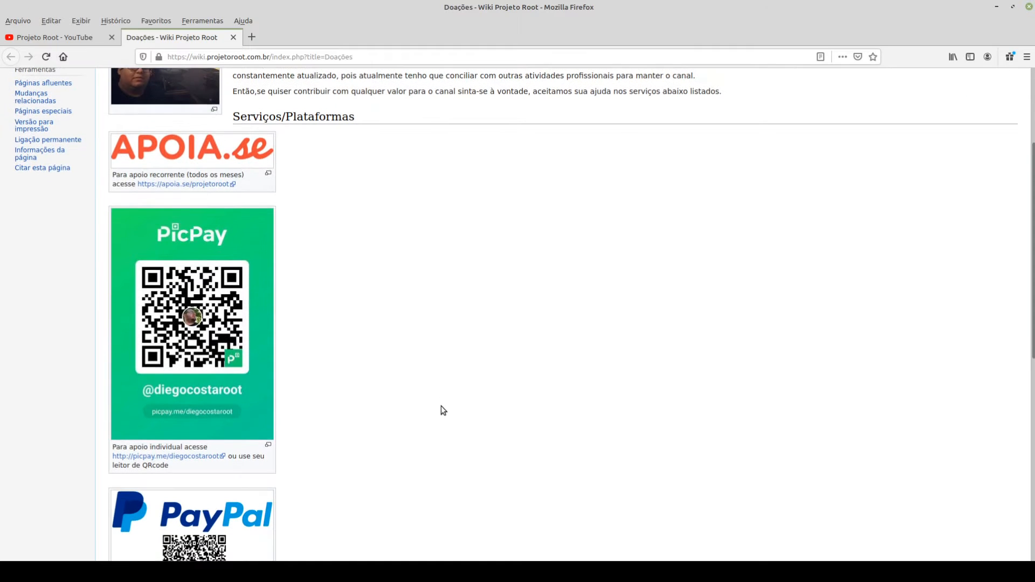
scroll(443, 410, "down", 6)
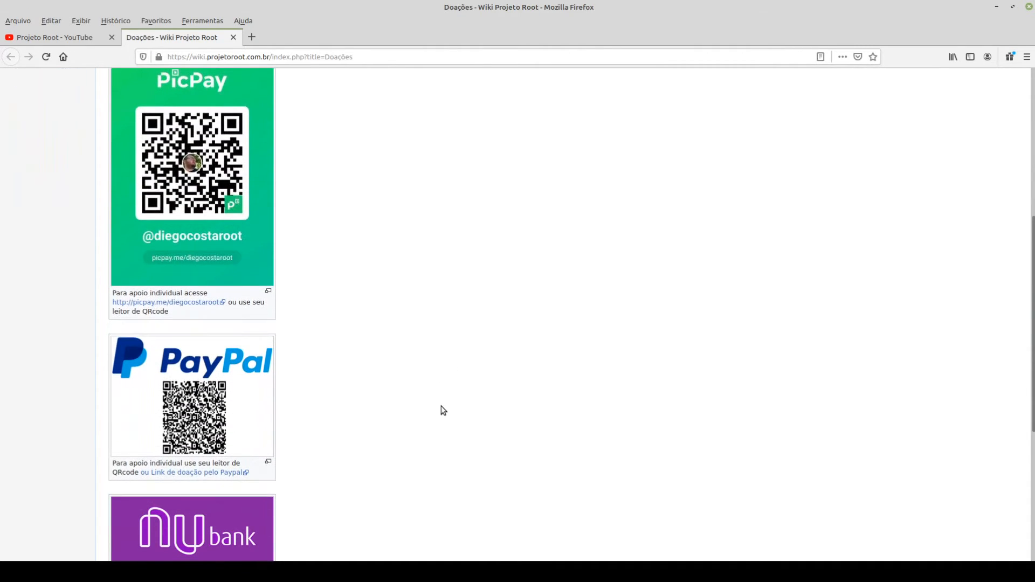
scroll(443, 410, "down", 4)
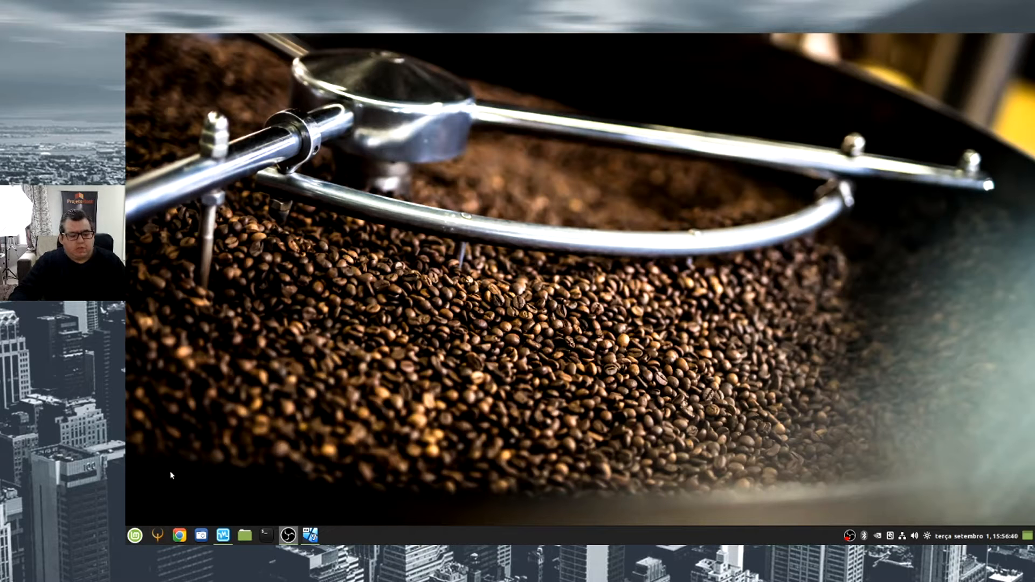
Search the host's applications for "sis" and open Informações do Sistema
left_click(134, 537)
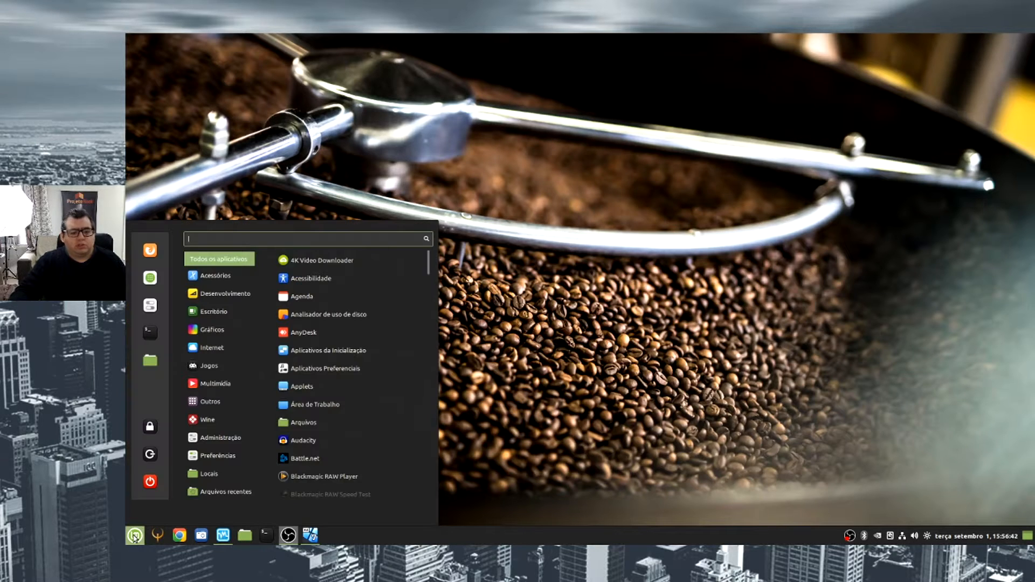
type("sis")
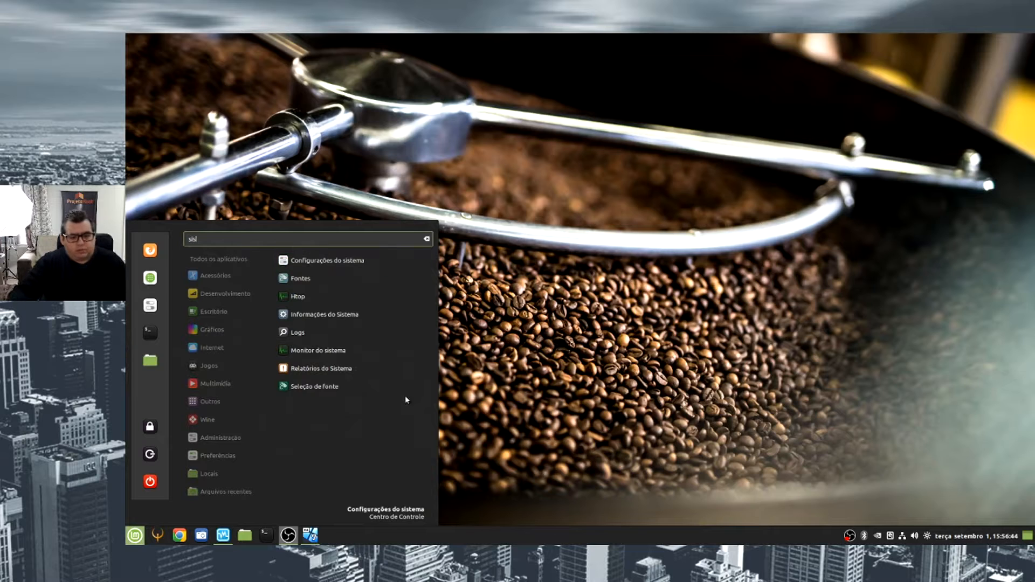
left_click(377, 315)
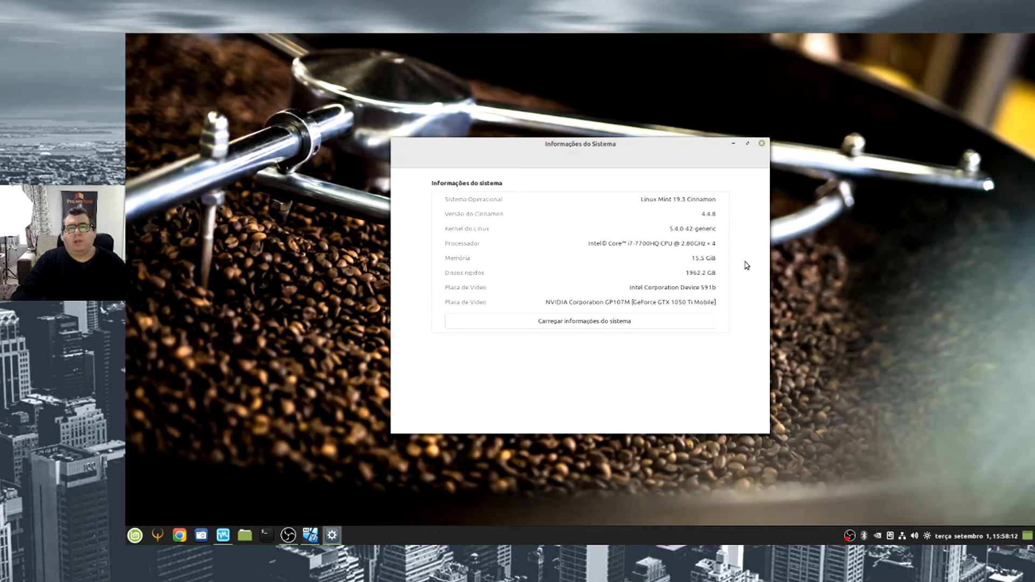
Highlight the memory size and the hard disk capacity in the system information, and close the window
left_click_drag(707, 258, 687, 259)
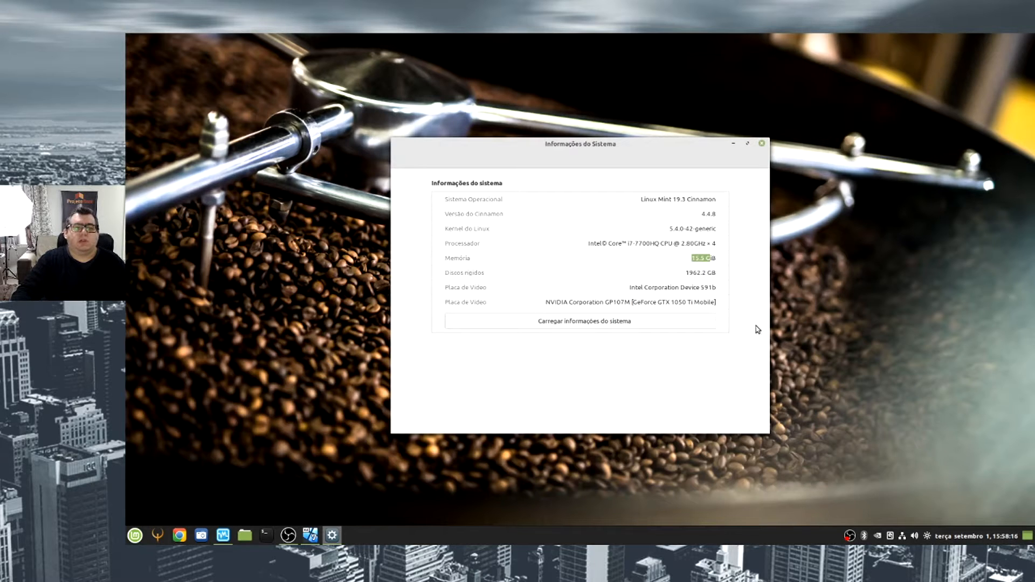
double_click(700, 274)
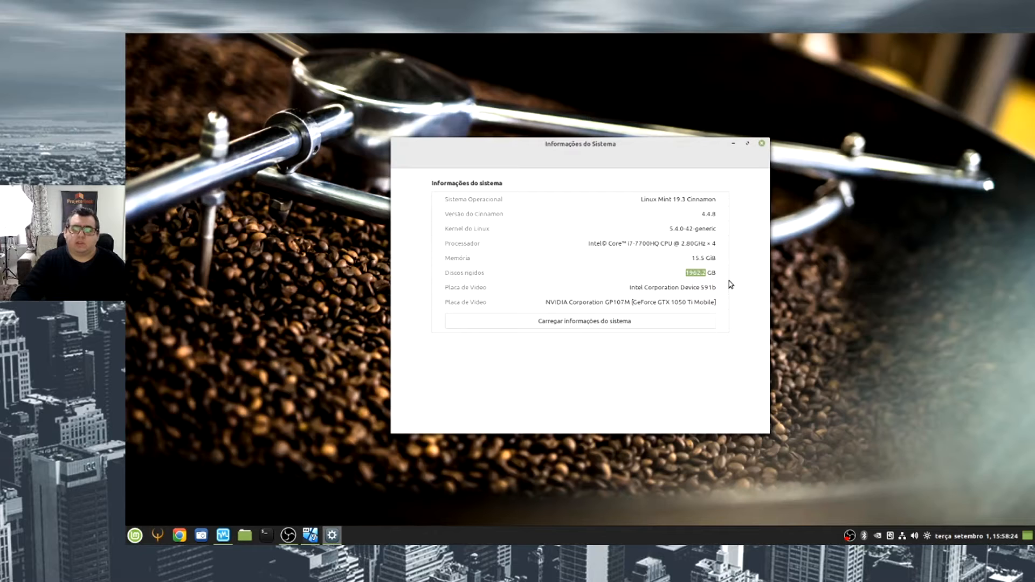
triple_click(712, 275)
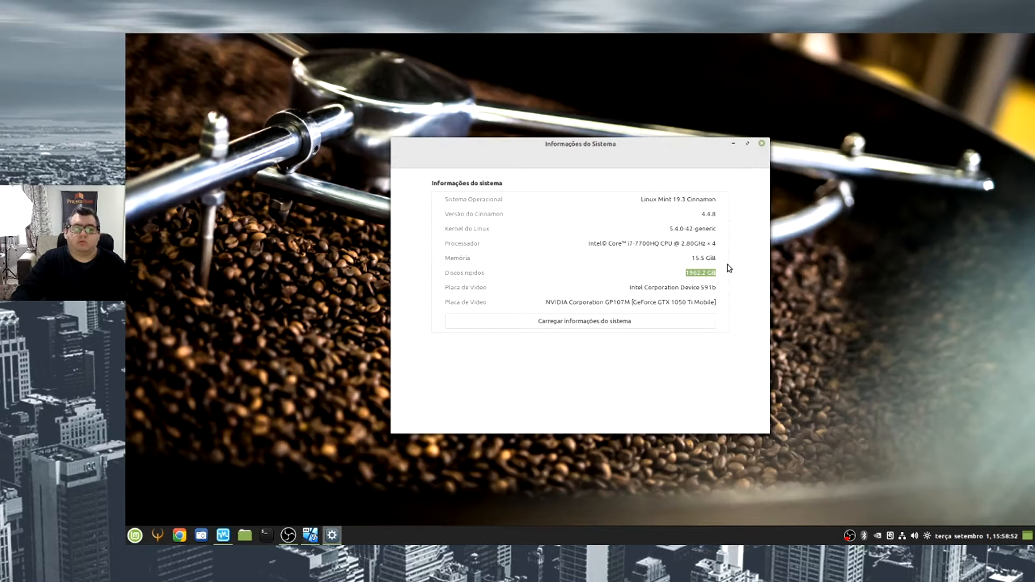
left_click(763, 145)
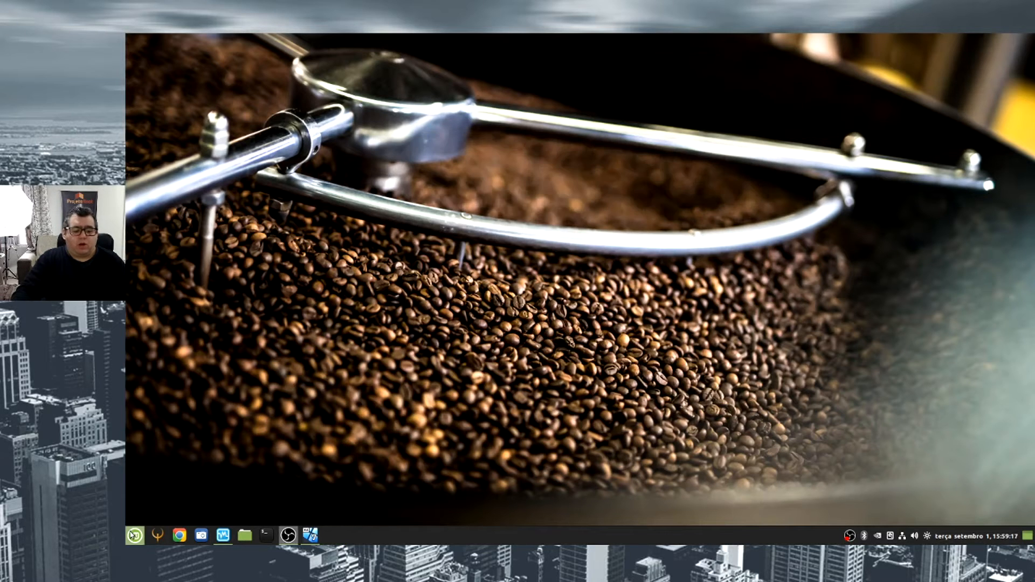
Search the host's applications for "sist" and open Monitor do sistema to examine CPU, memory and network usage
right_click(389, 542)
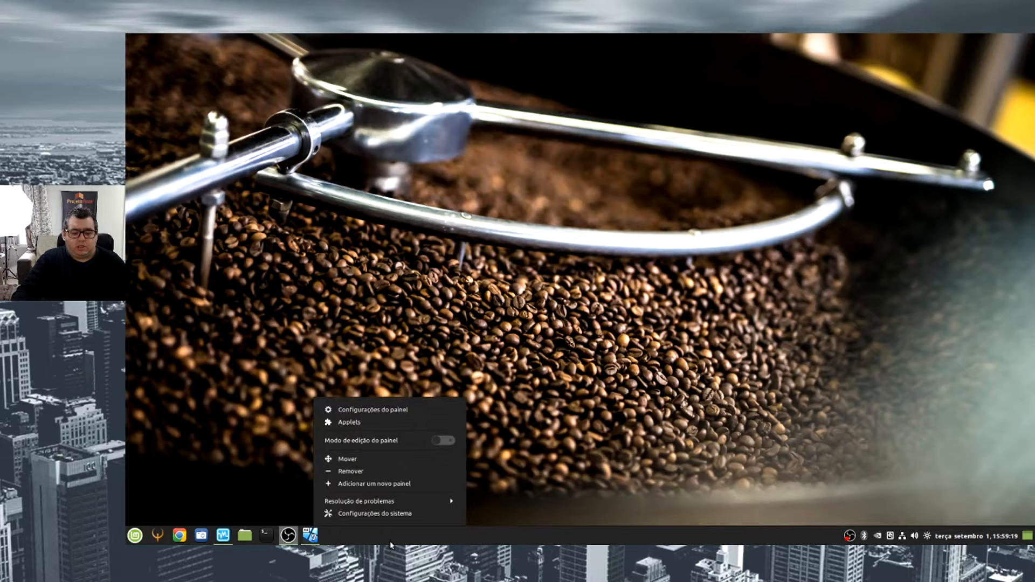
left_click(127, 534)
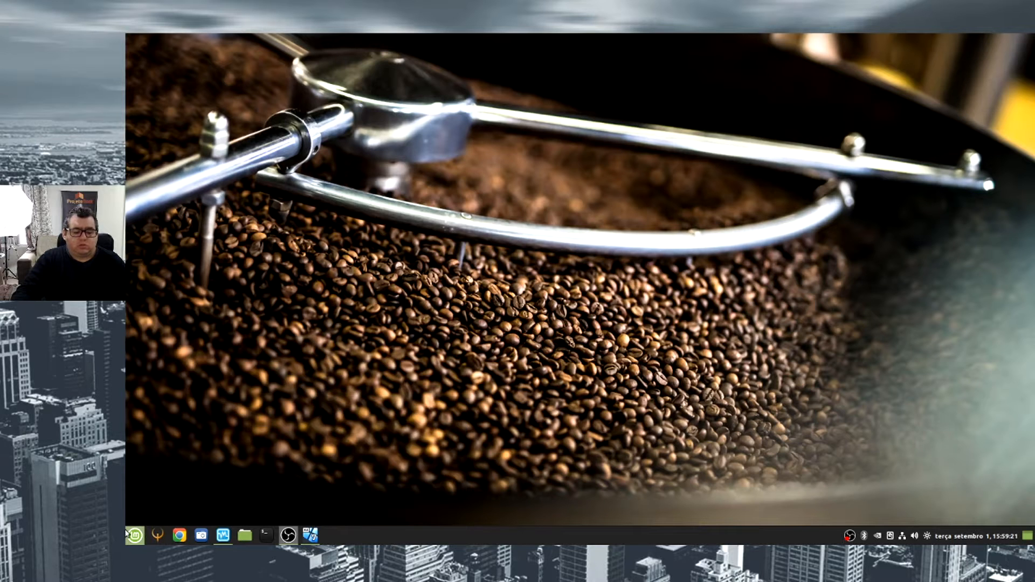
type("sist")
left_click(354, 351)
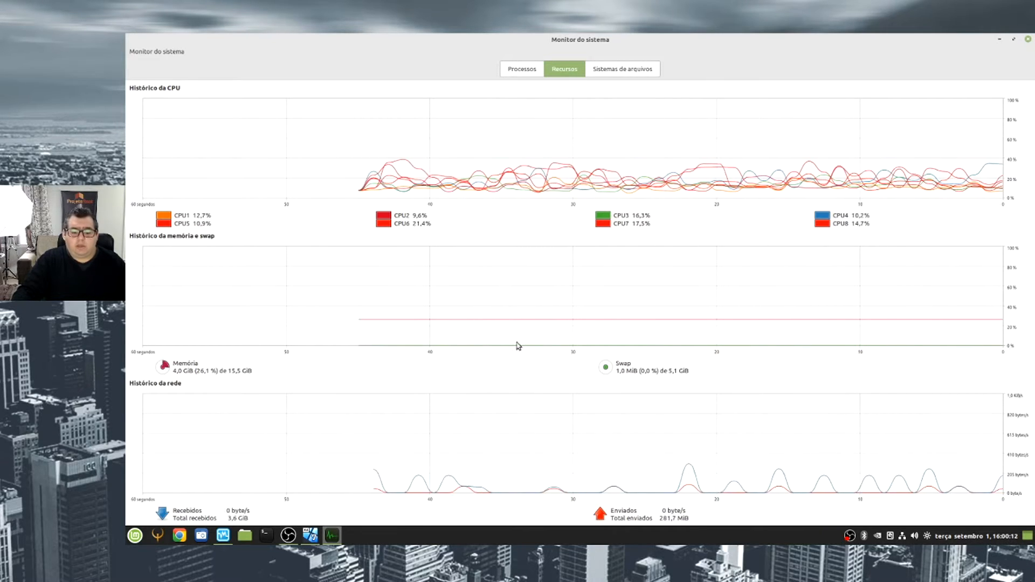
Switch to the Windows 7 (Antes) virtual machine and open Computador to examine the space on Disco Local (C:)
left_click(310, 535)
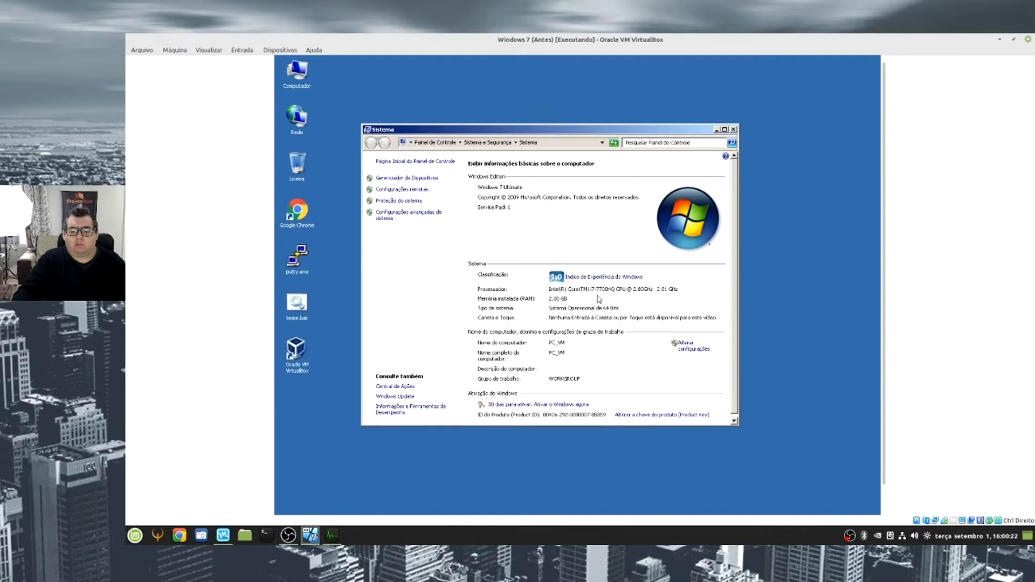
double_click(294, 71)
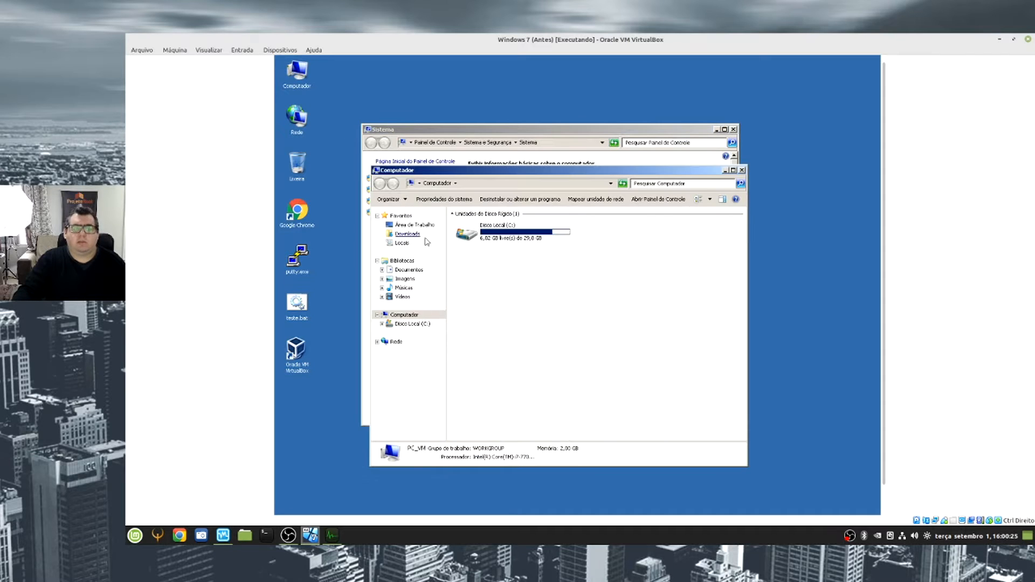
left_click(533, 243)
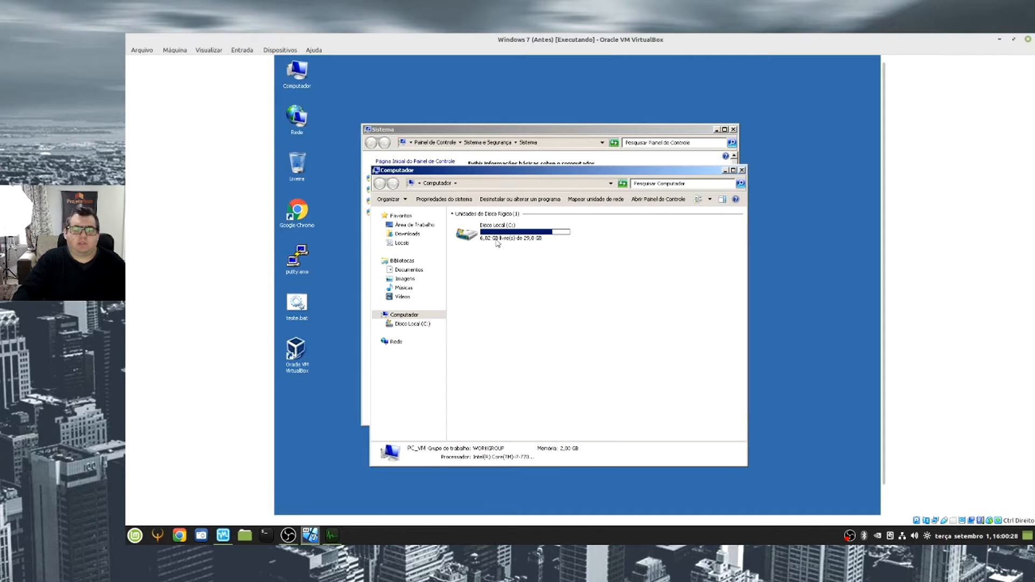
left_click(498, 245)
left_click(541, 336)
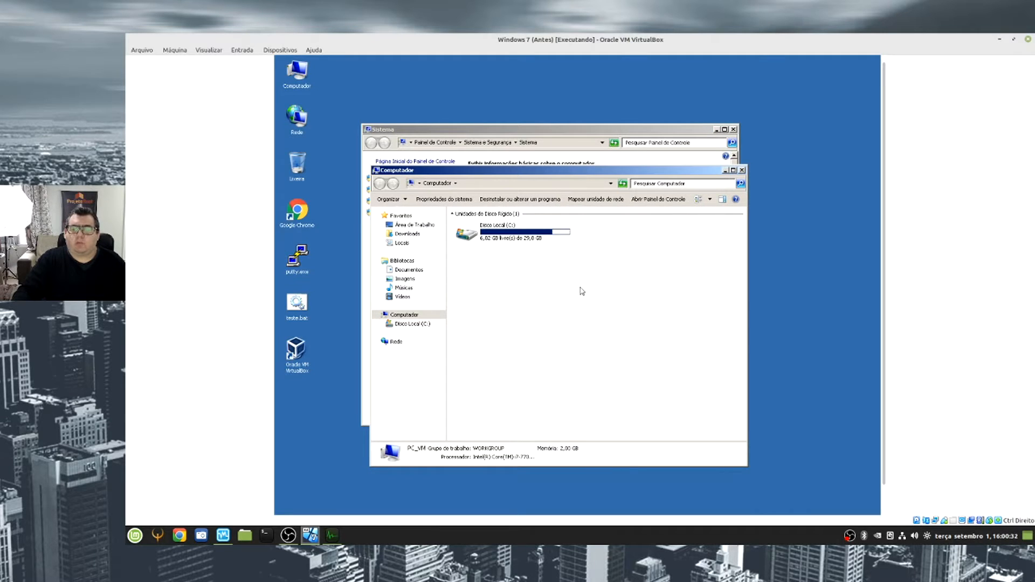
Open Oracle VM VirtualBox inside the Windows 7 guest and switch the virtual machine to full-screen mode
left_click(301, 354)
left_click(226, 51)
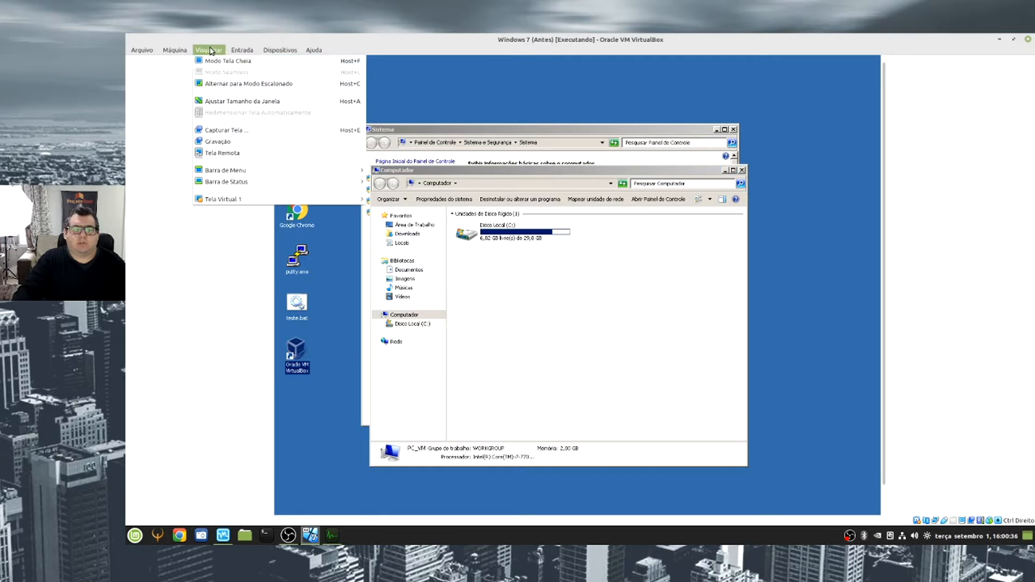
left_click(216, 64)
left_click(599, 320)
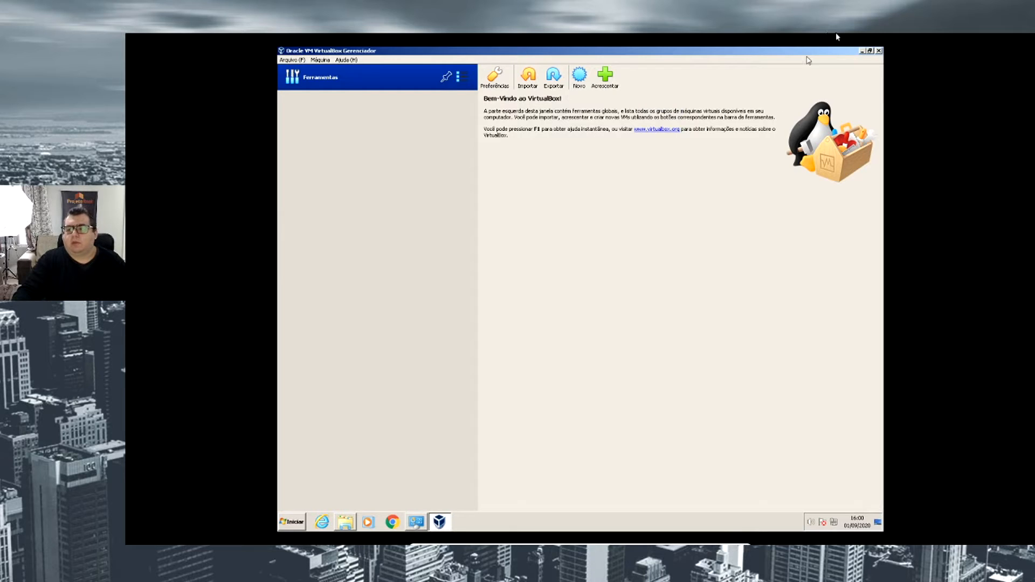
Minimize the guest's VirtualBox manager and examine the details of Disco Local (C:)
left_click(862, 51)
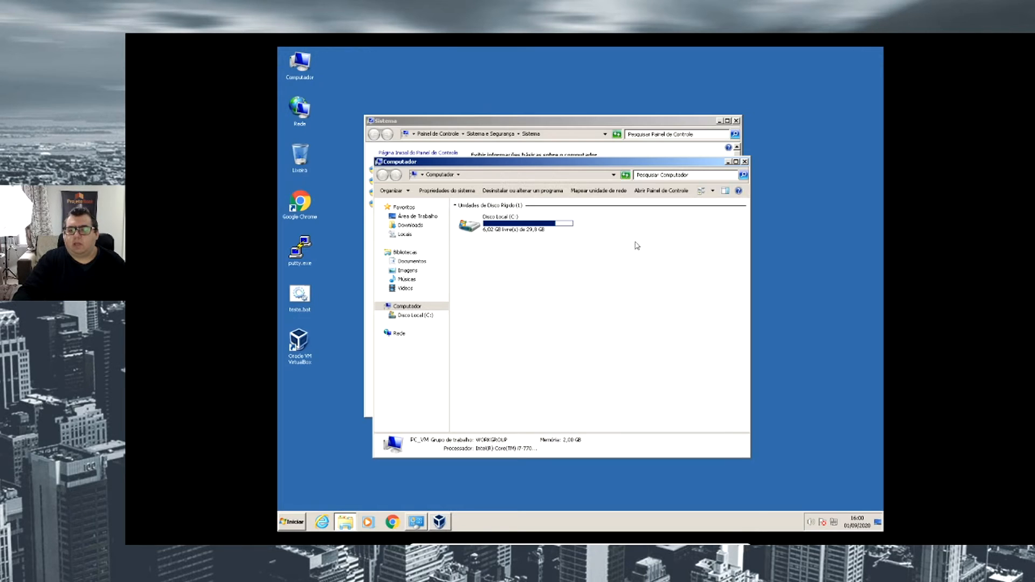
left_click(517, 230)
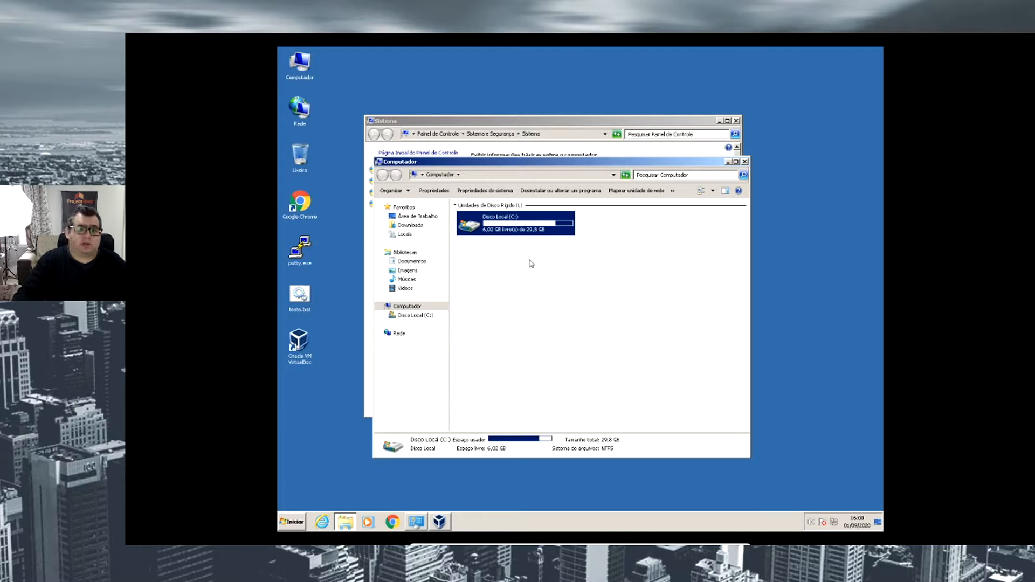
left_click(602, 338)
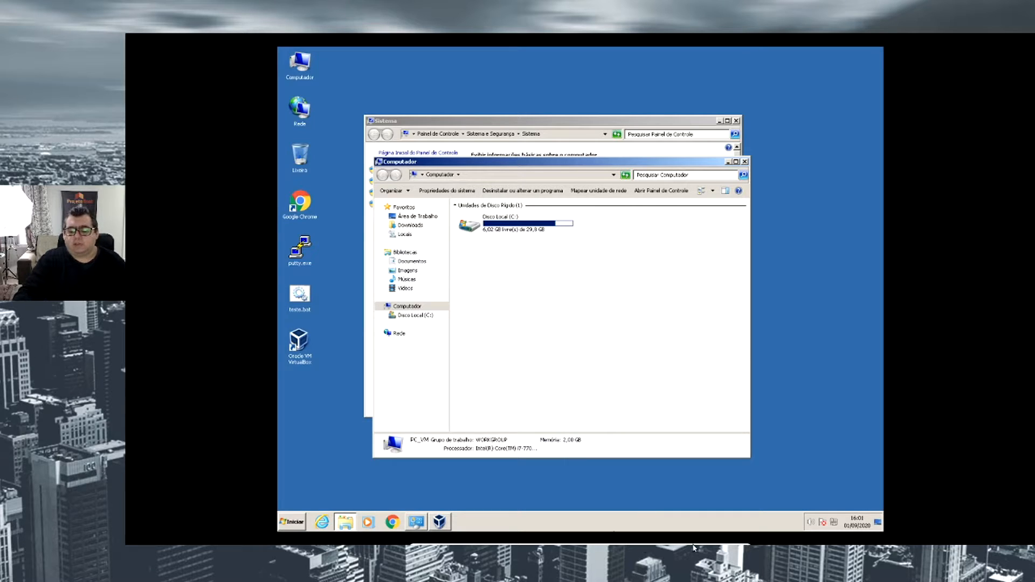
Leave the virtual machine's full-screen mode and minimize its window to return to the host's system monitor
mouse_move(711, 547)
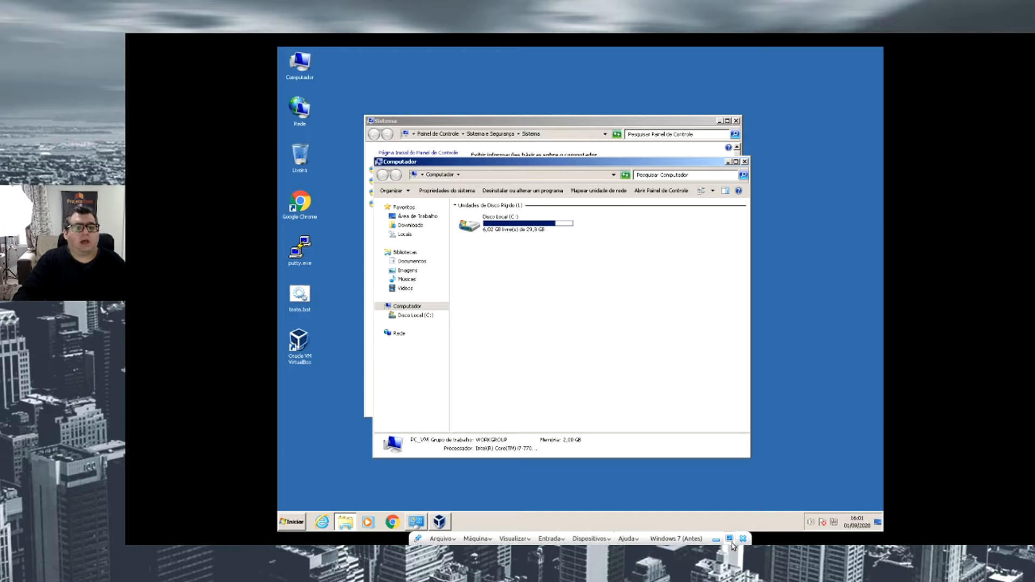
left_click(732, 544)
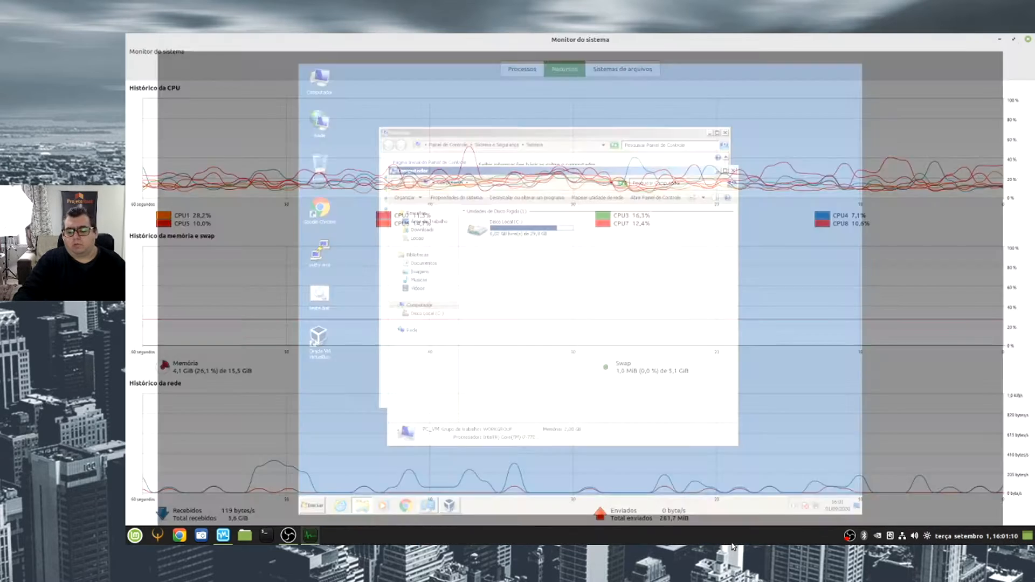
left_click(998, 41)
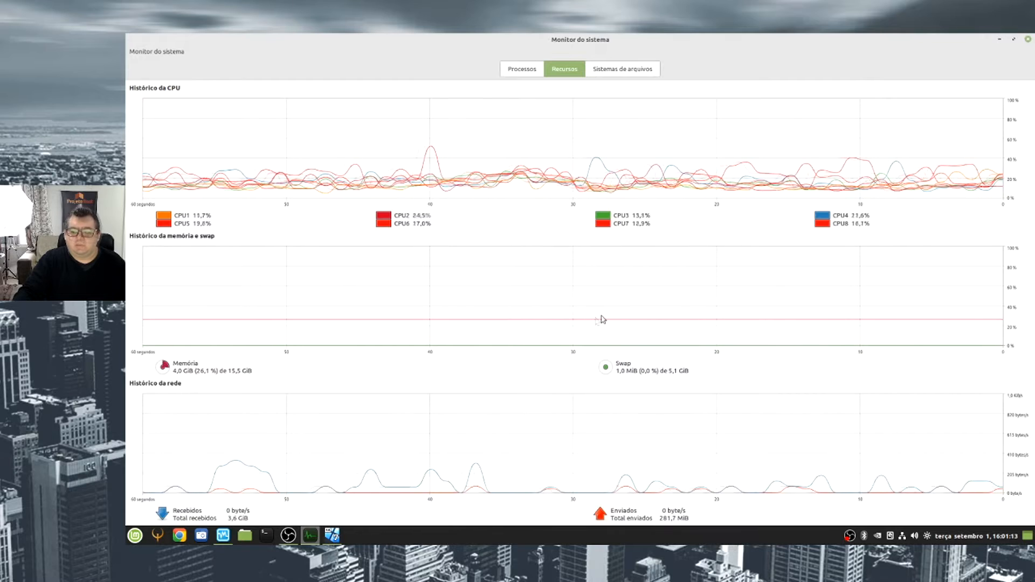
Switch to the host's Oracle VM VirtualBox Gerenciador, open its preferences and highlight the user folder in the default machine folder path
mouse_move(223, 536)
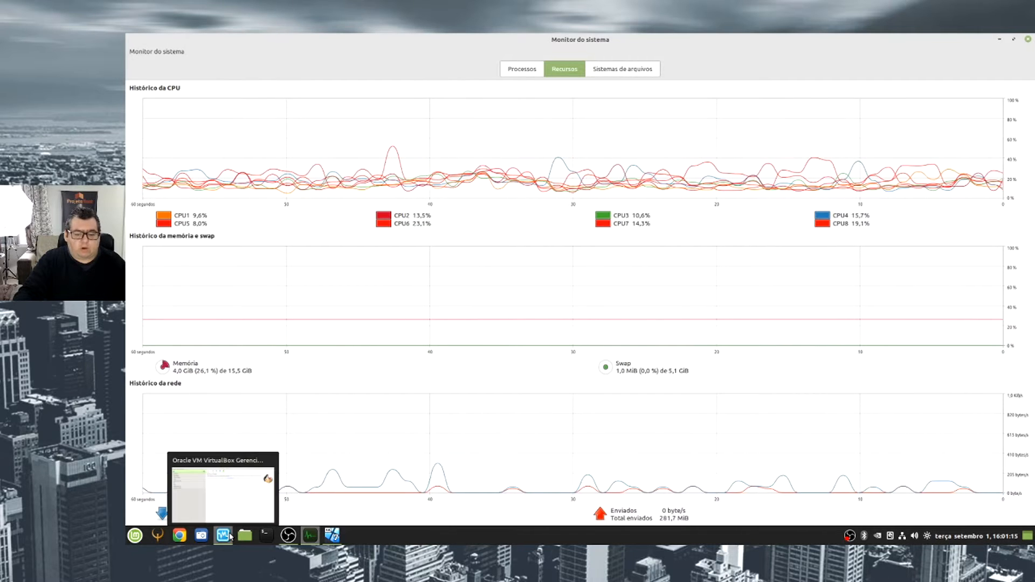
left_click(265, 477)
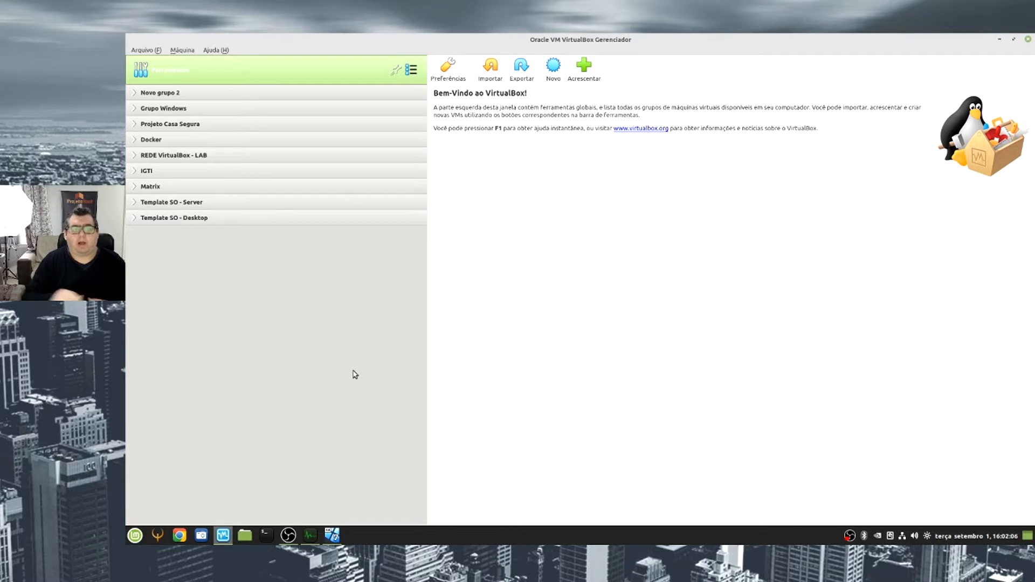
left_click(149, 50)
left_click(157, 61)
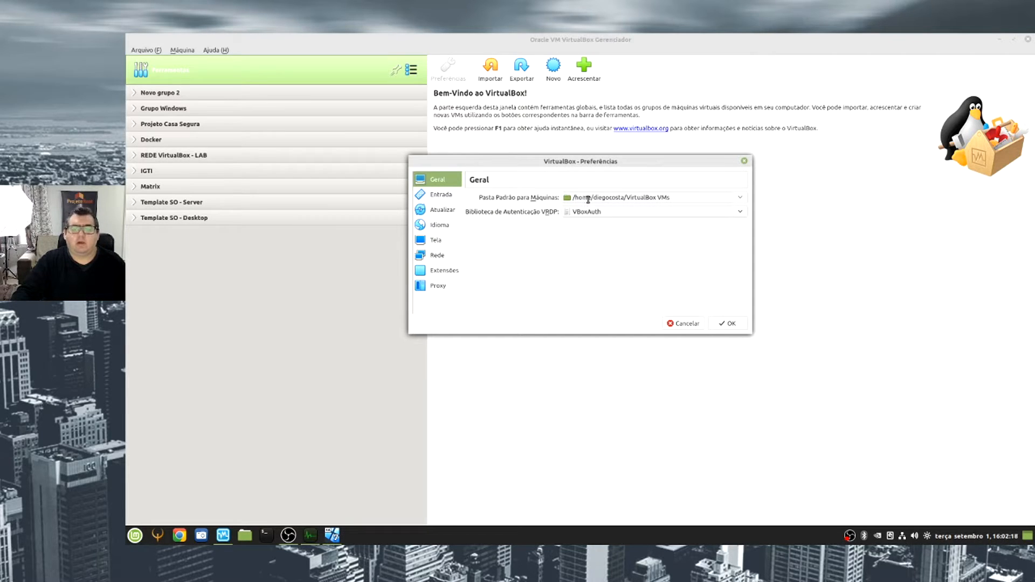
left_click_drag(595, 198, 617, 198)
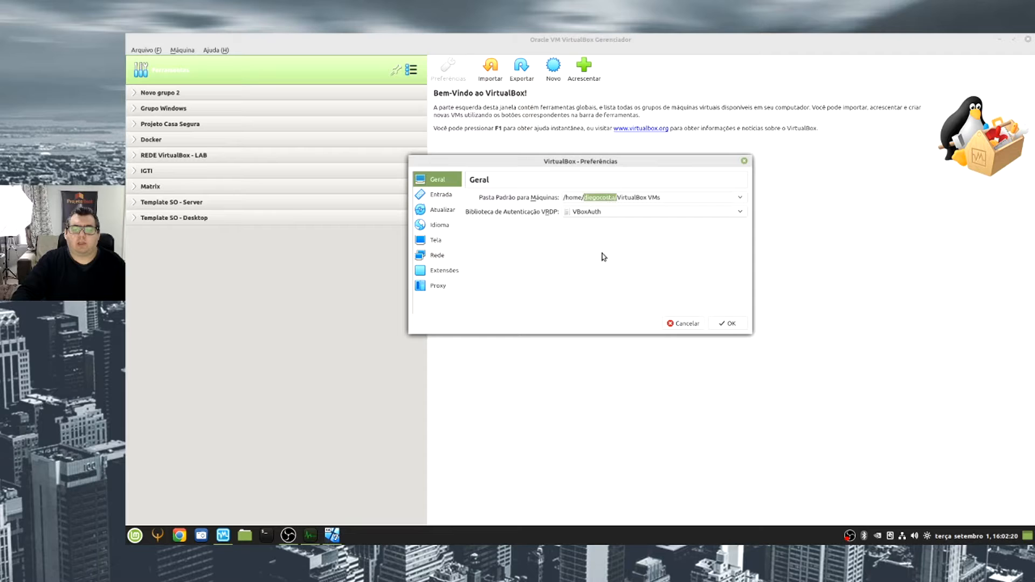
Highlight the VirtualBox VMs folder and the full default machine folder path in the preferences, and view that setting's options
left_click(620, 198)
left_click_drag(621, 198, 661, 198)
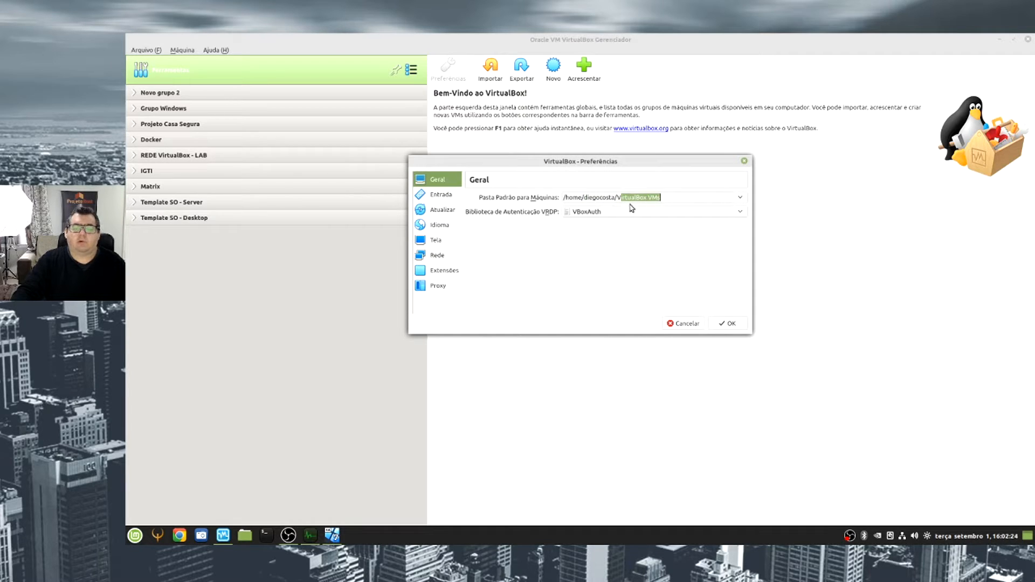
left_click(676, 198)
left_click_drag(676, 197, 564, 198)
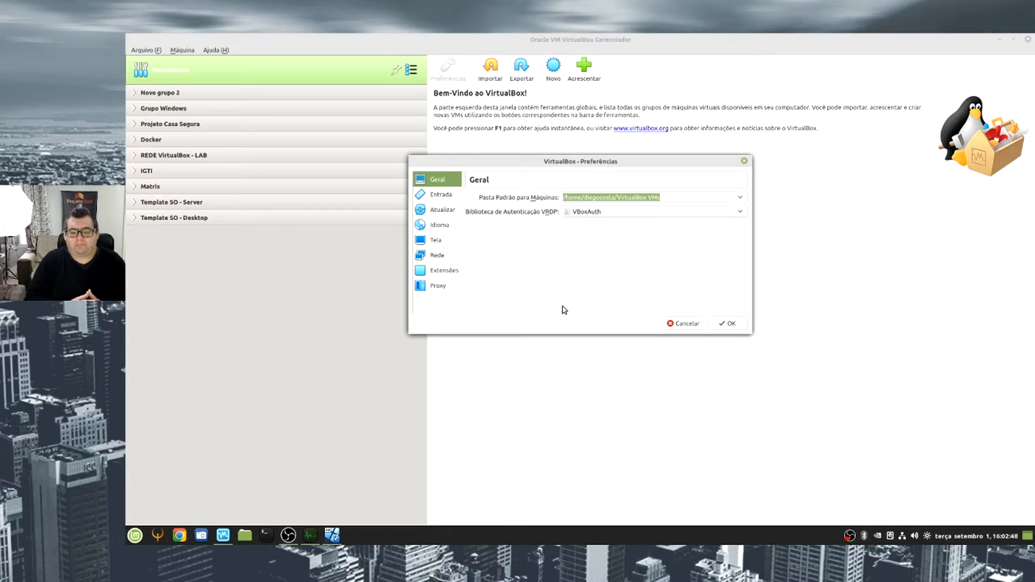
left_click(742, 200)
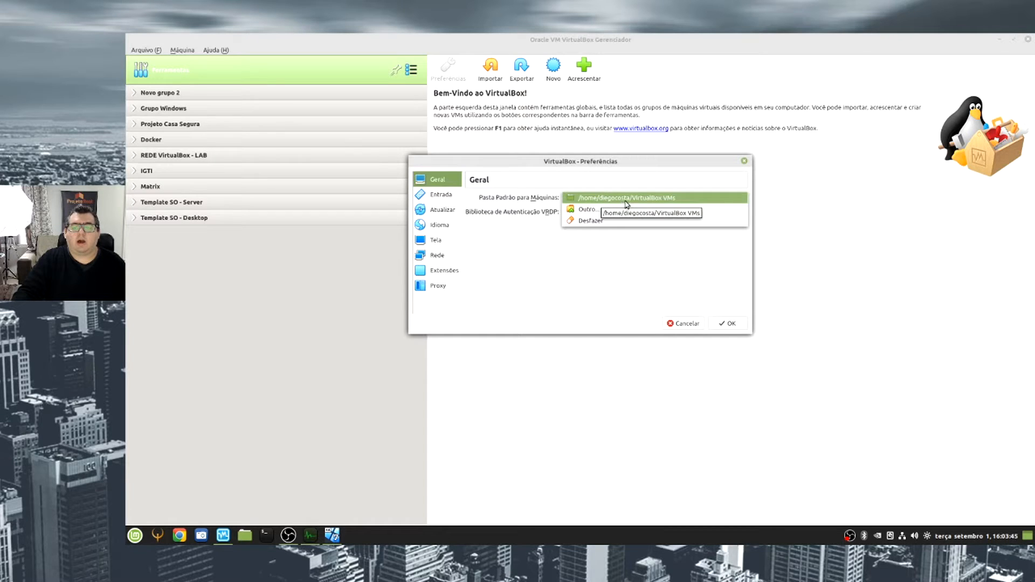
left_click(627, 267)
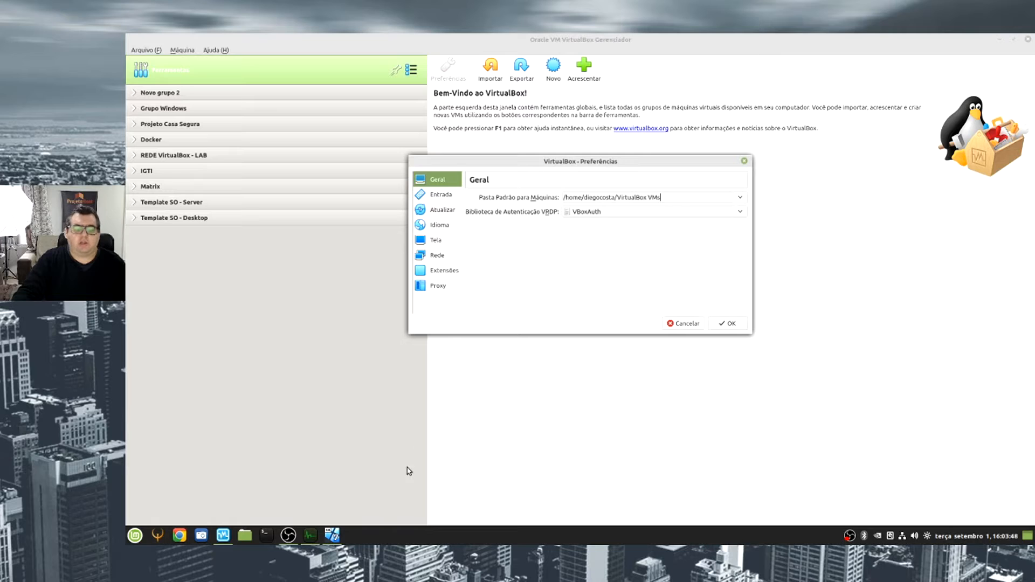
Switch to the Windows 7 guest, highlight the VirtualBox VMs folder in its VirtualBox preferences' default machine path, and close them
left_click(335, 536)
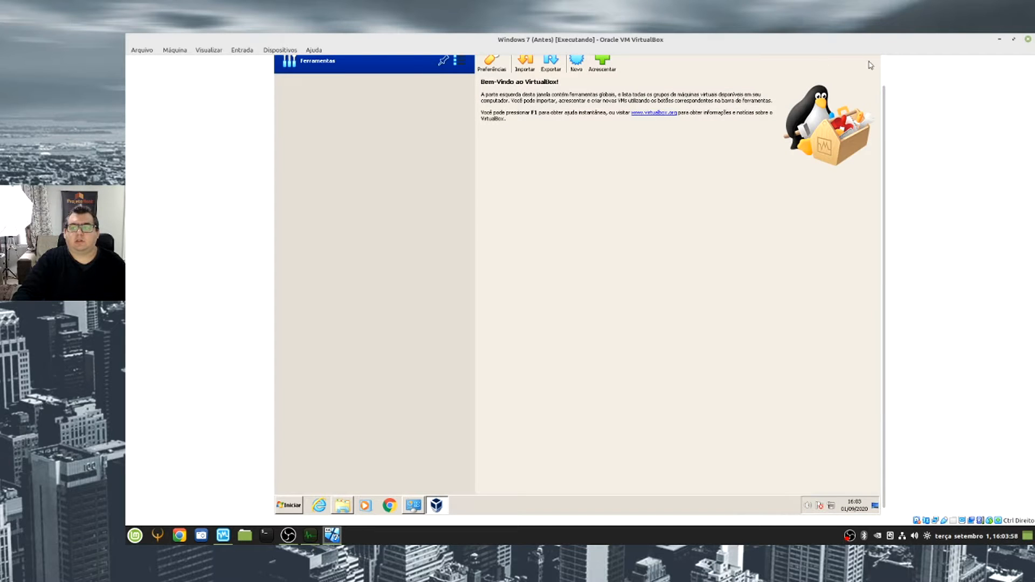
left_click(883, 66)
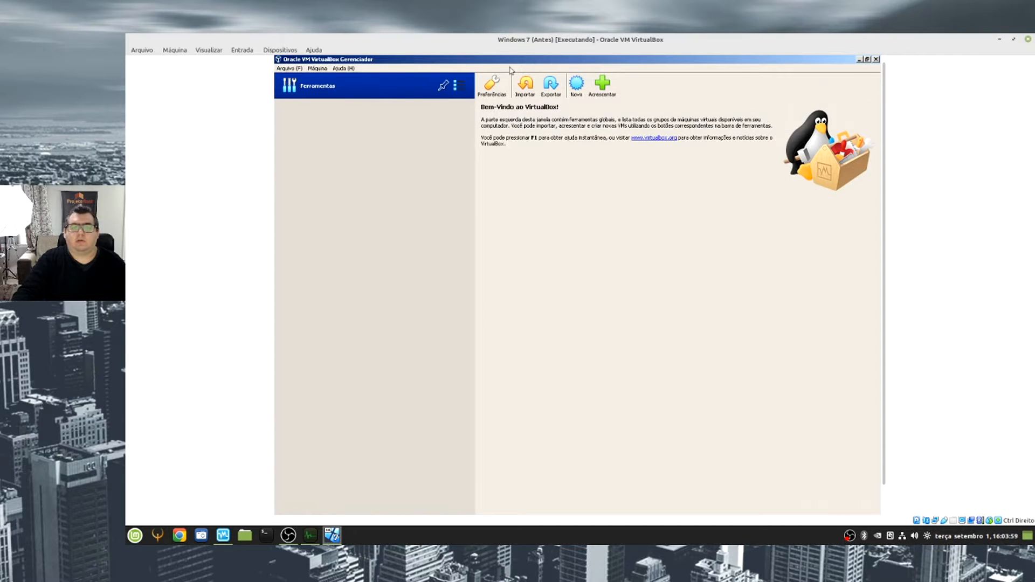
left_click(286, 68)
left_click(292, 78)
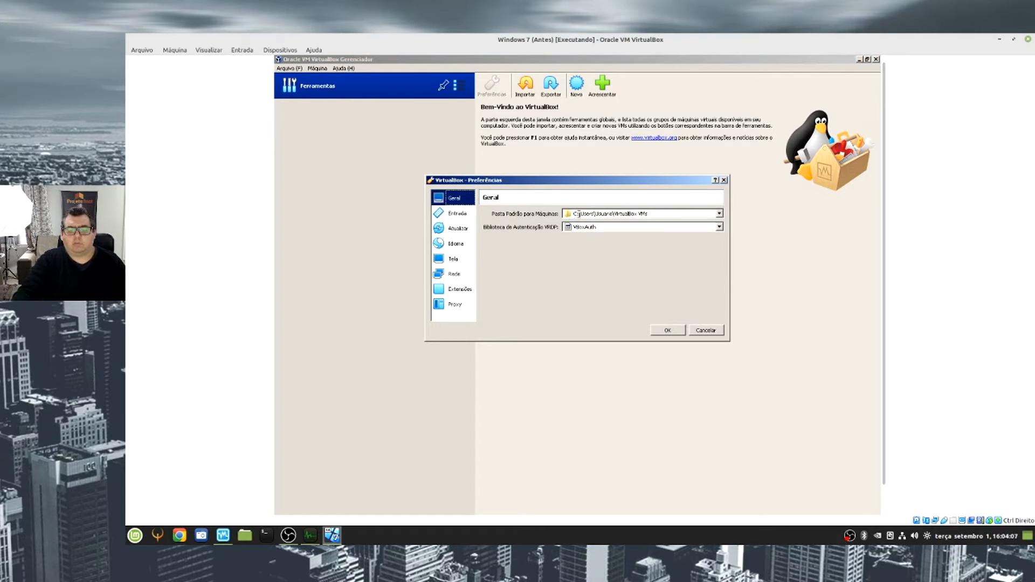
left_click_drag(611, 214, 594, 212)
left_click(611, 212)
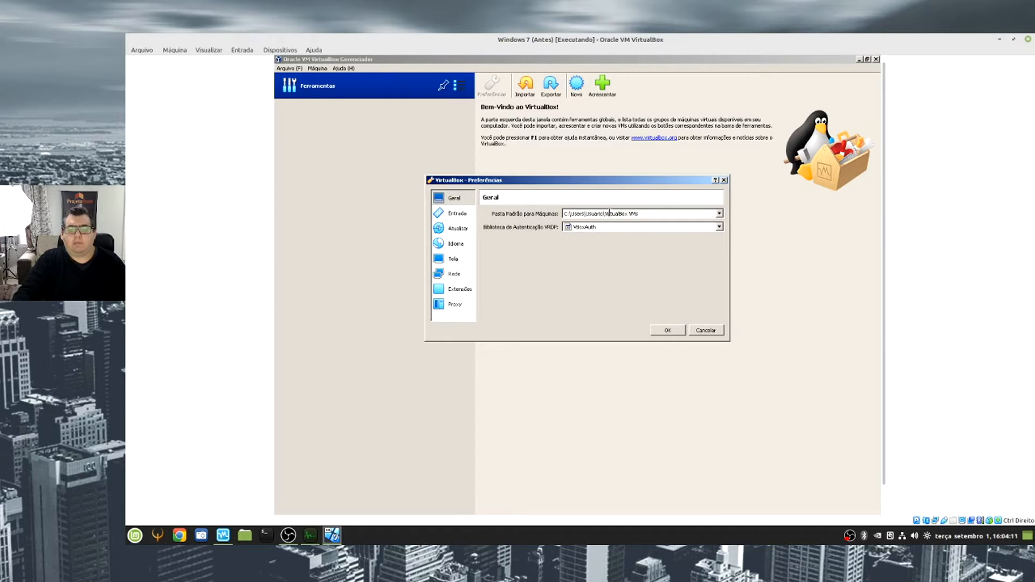
left_click_drag(606, 213, 639, 214)
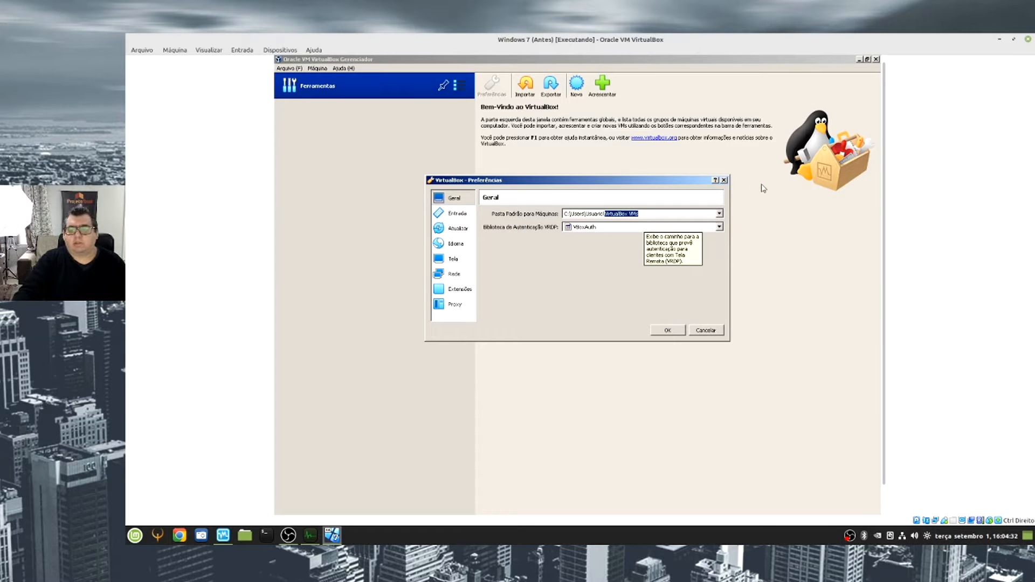
left_click(724, 180)
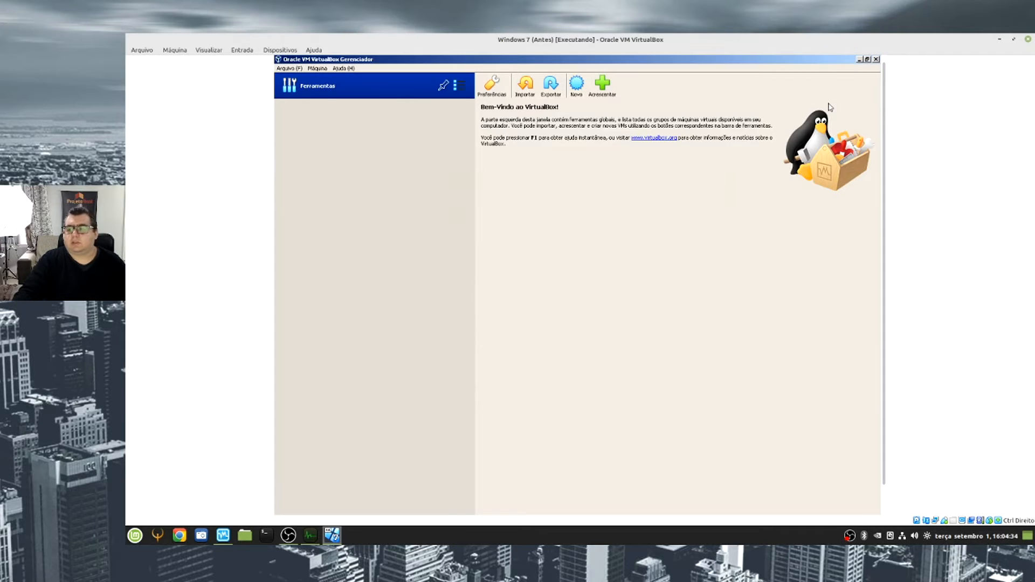
Return to the host's VirtualBox preferences, highlight the VirtualBox VMs folder in the default machine path, and close them
left_click(999, 40)
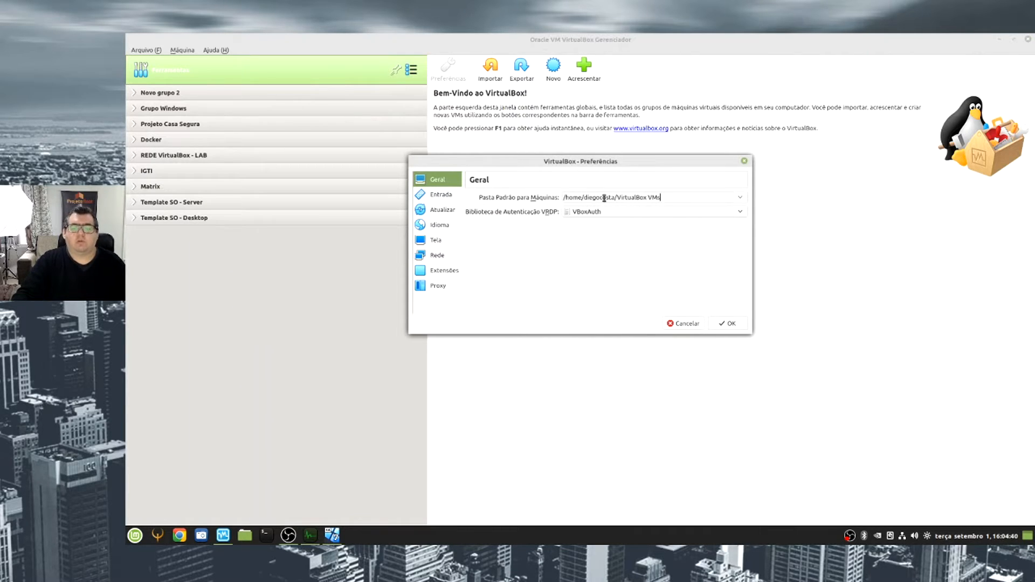
left_click_drag(680, 199, 617, 198)
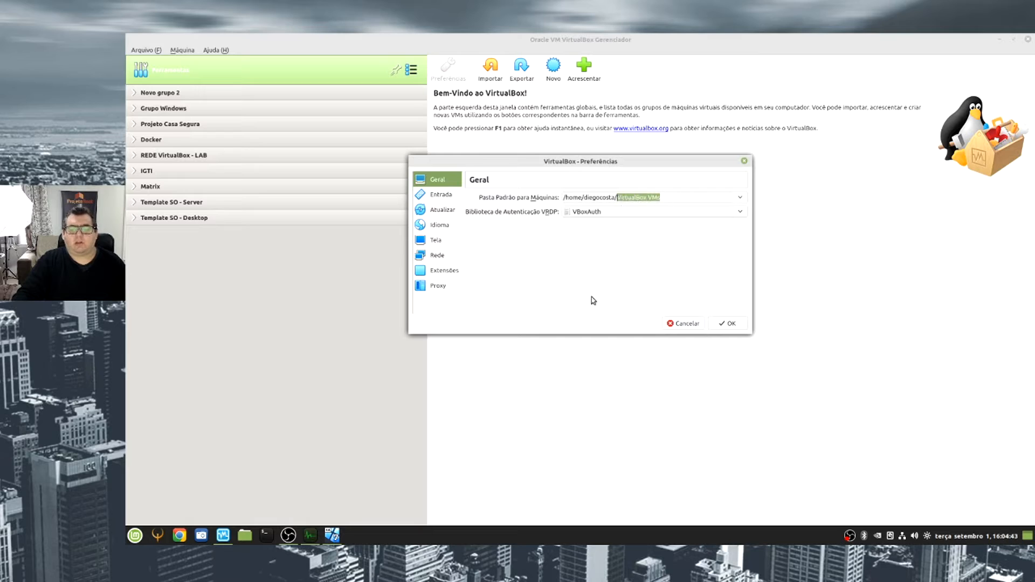
left_click(744, 161)
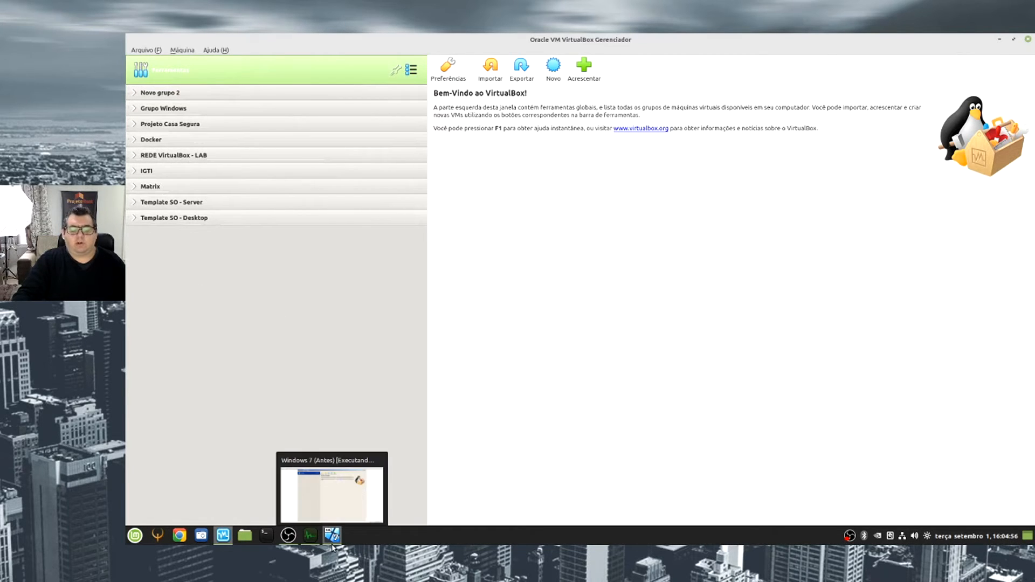
left_click(352, 481)
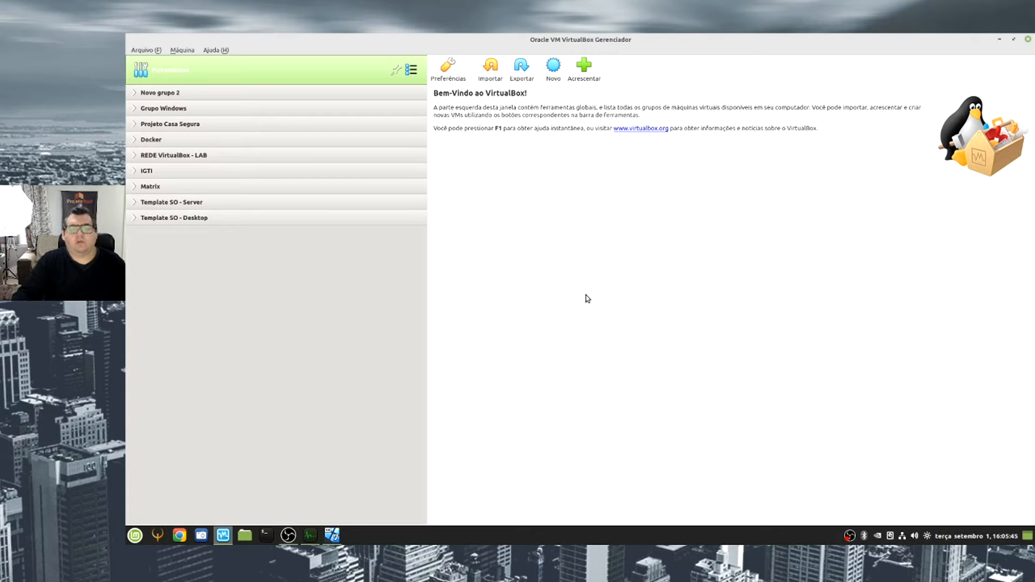
Start a new virtual machine on the host, try the name Ubuntu and name it Meu Windows
left_click(553, 82)
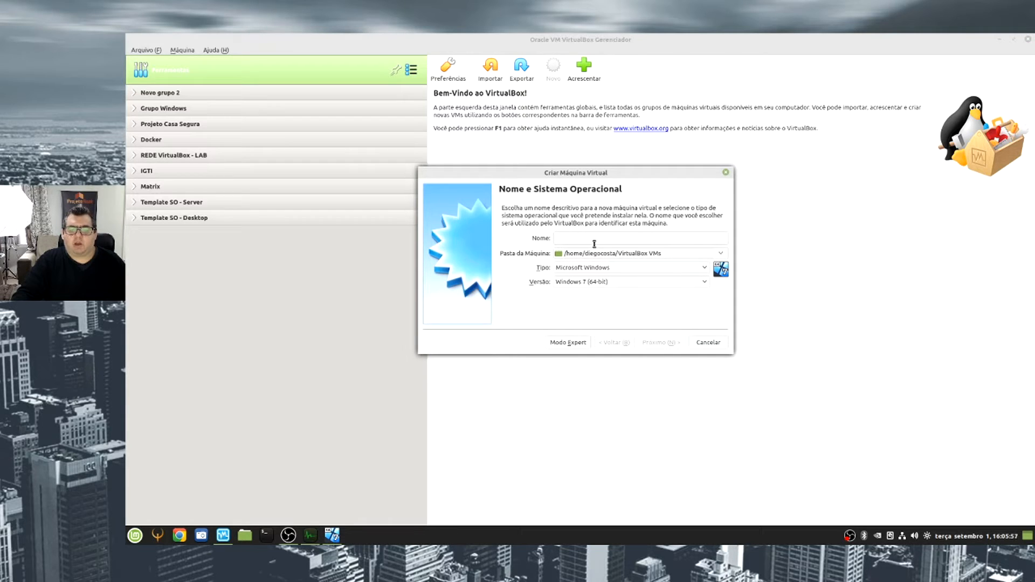
type("Meu Windows")
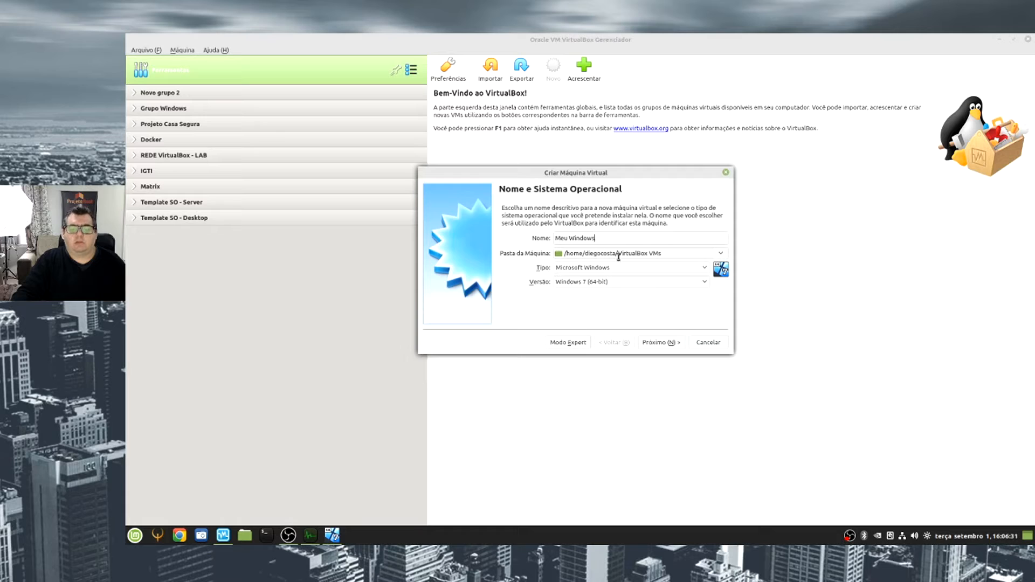
left_click_drag(598, 239, 526, 237)
type("Ubuntu")
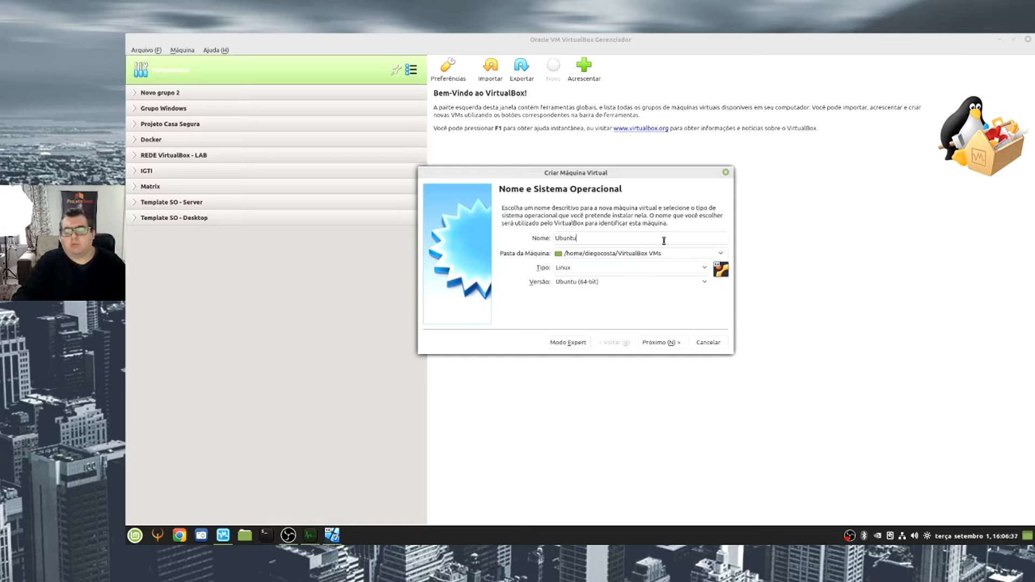
left_click_drag(619, 241, 541, 239)
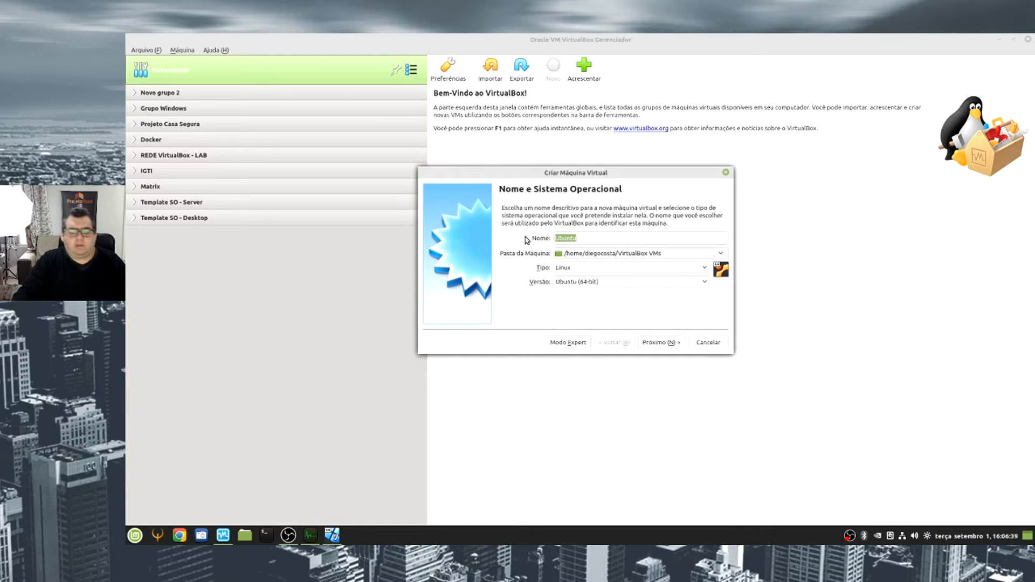
type("Windows")
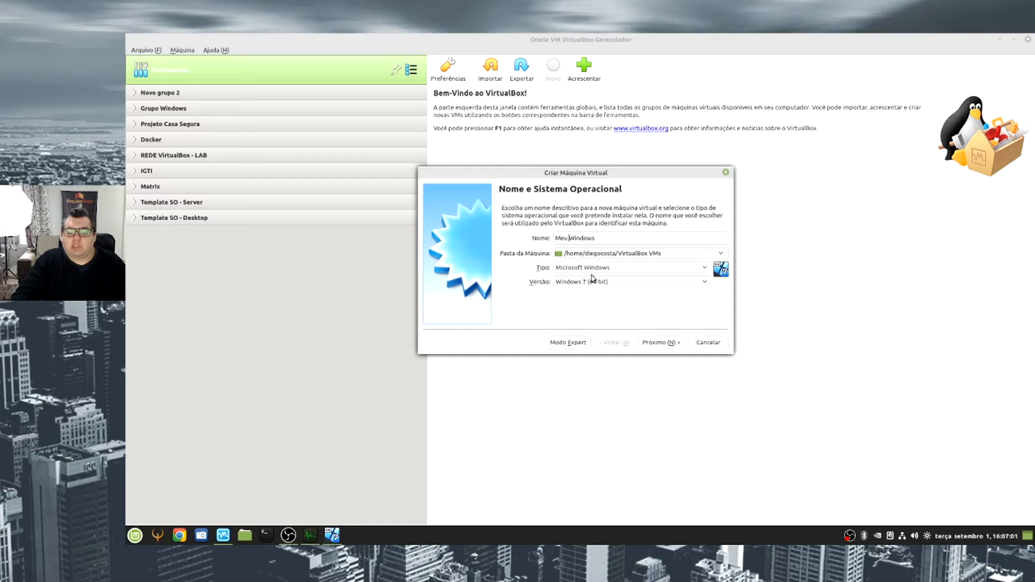
Choose Windows 7 (64-bit) as the new machine's version and proceed to the memory size
left_click(632, 284)
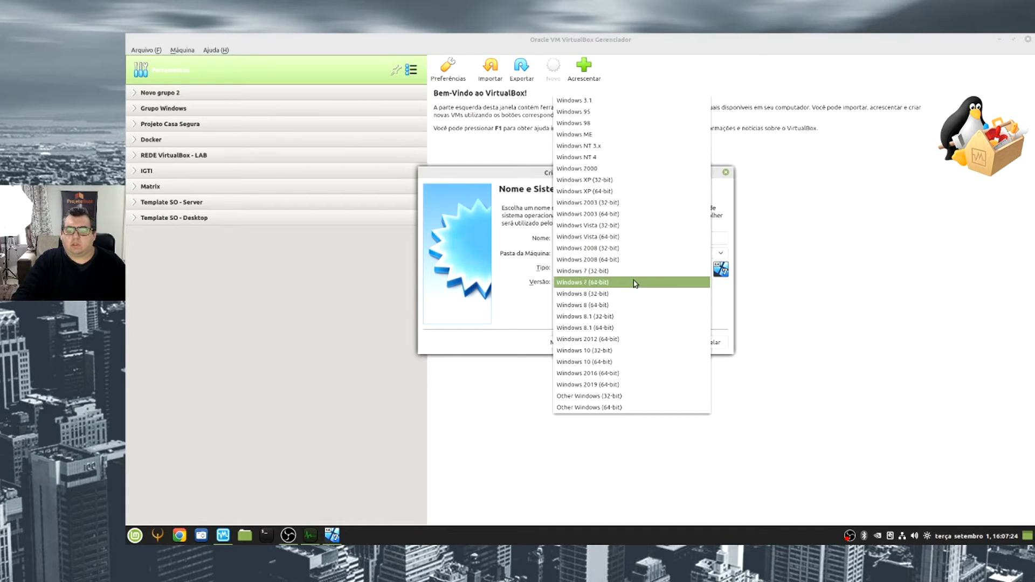
left_click(618, 288)
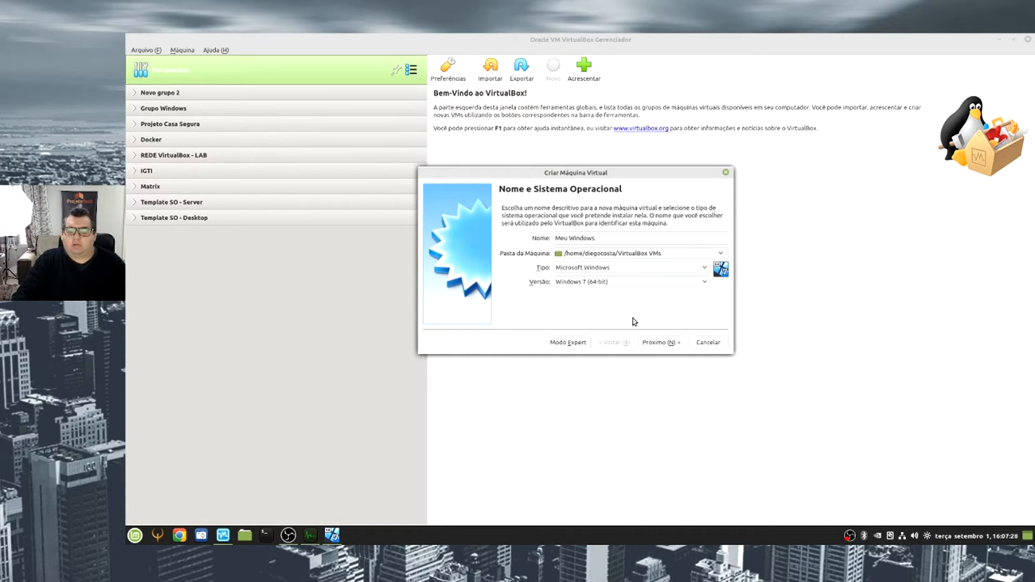
left_click(669, 342)
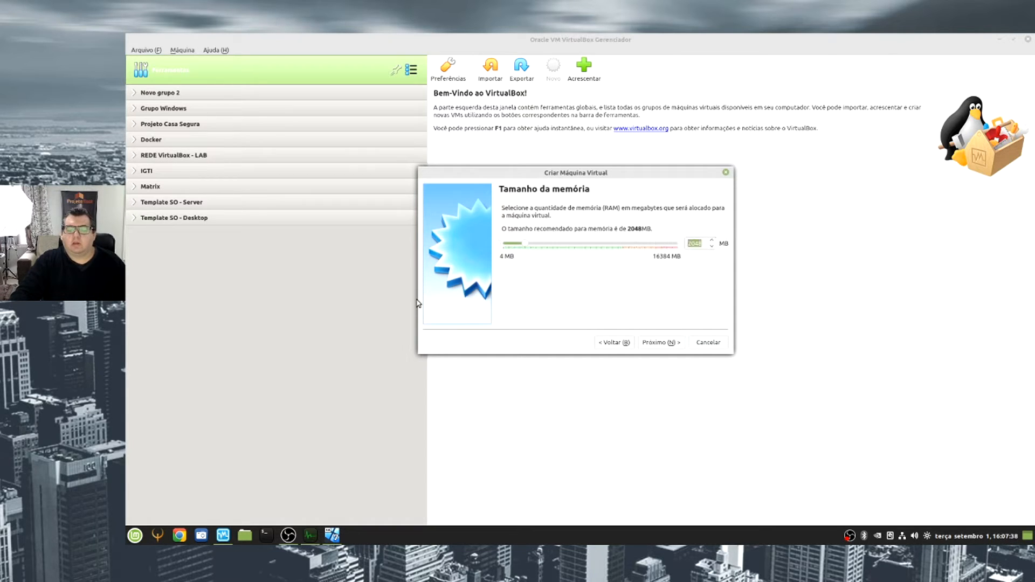
Try several memory sizes between 4 MB and 16384 MB for the new machine, ending with 1024 MB
left_click_drag(523, 244, 679, 245)
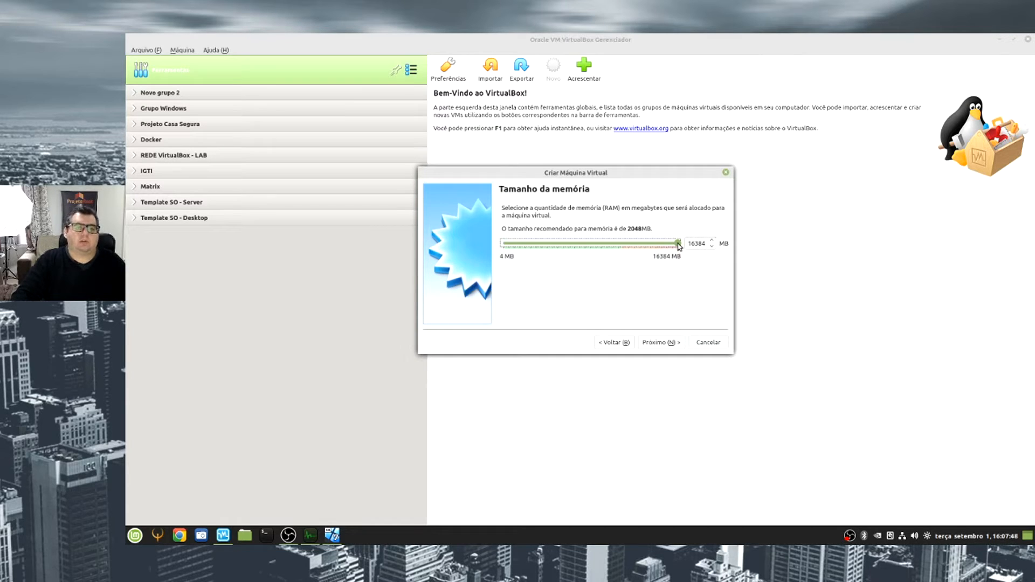
left_click_drag(678, 244, 493, 257)
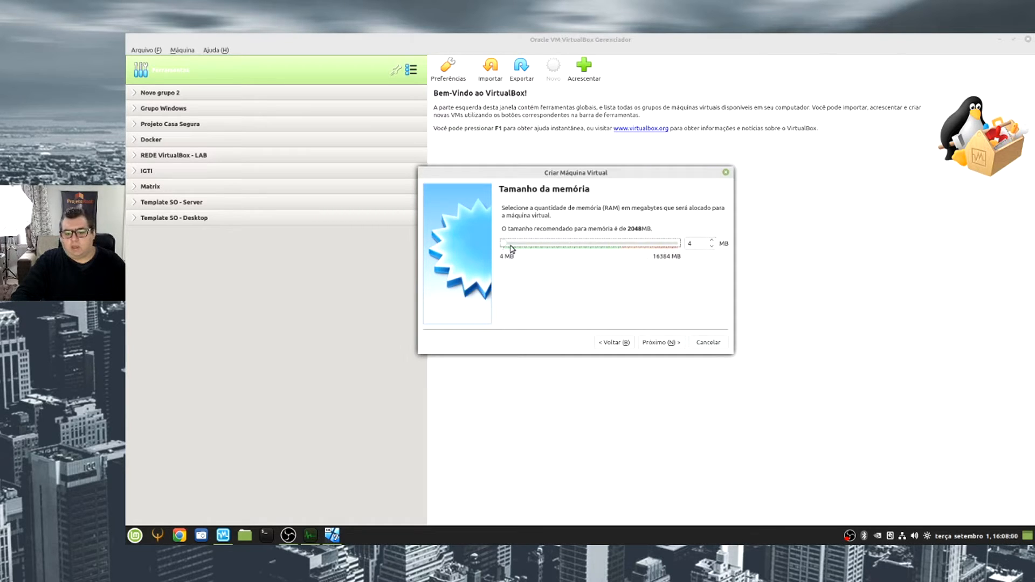
left_click_drag(507, 249, 628, 255)
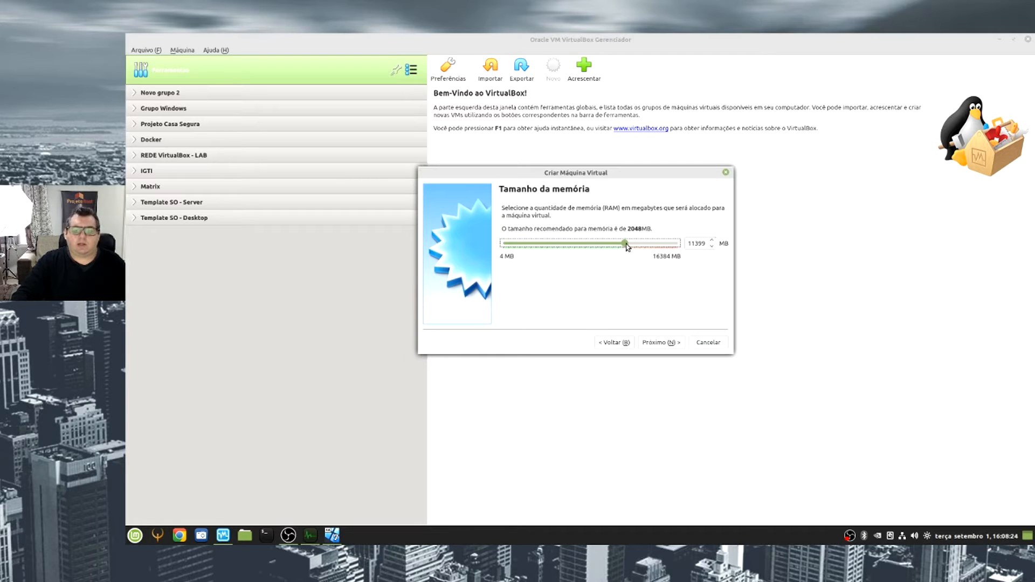
left_click_drag(627, 246, 590, 250)
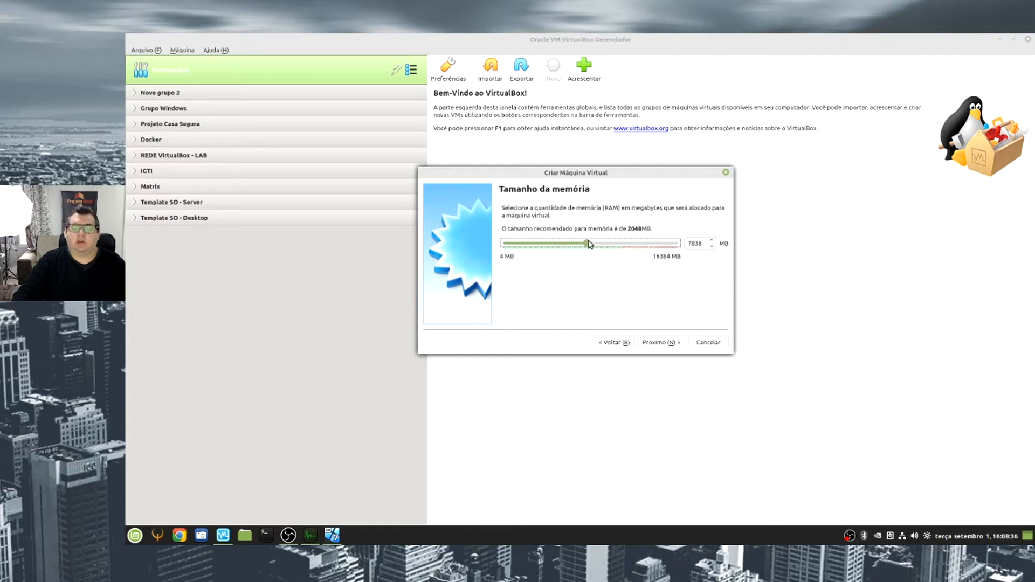
left_click_drag(587, 243, 570, 275)
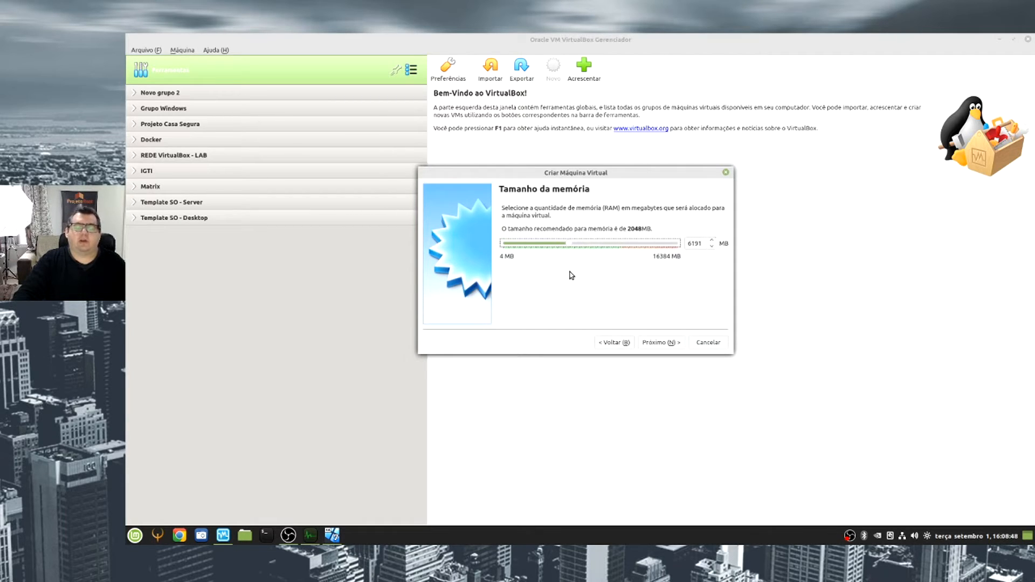
left_click_drag(571, 276, 531, 255)
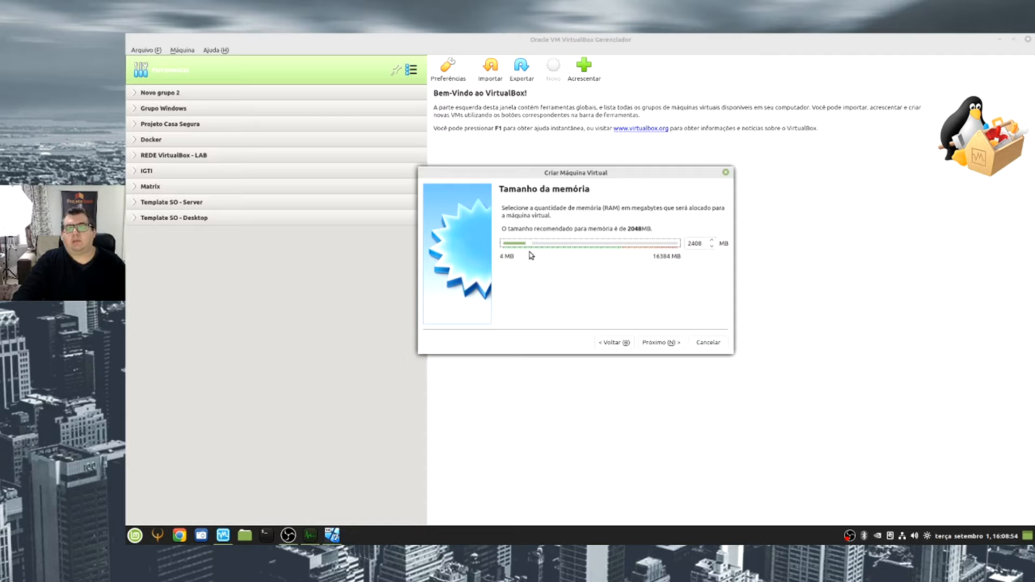
left_click_drag(529, 252, 505, 253)
left_click_drag(693, 245, 663, 243)
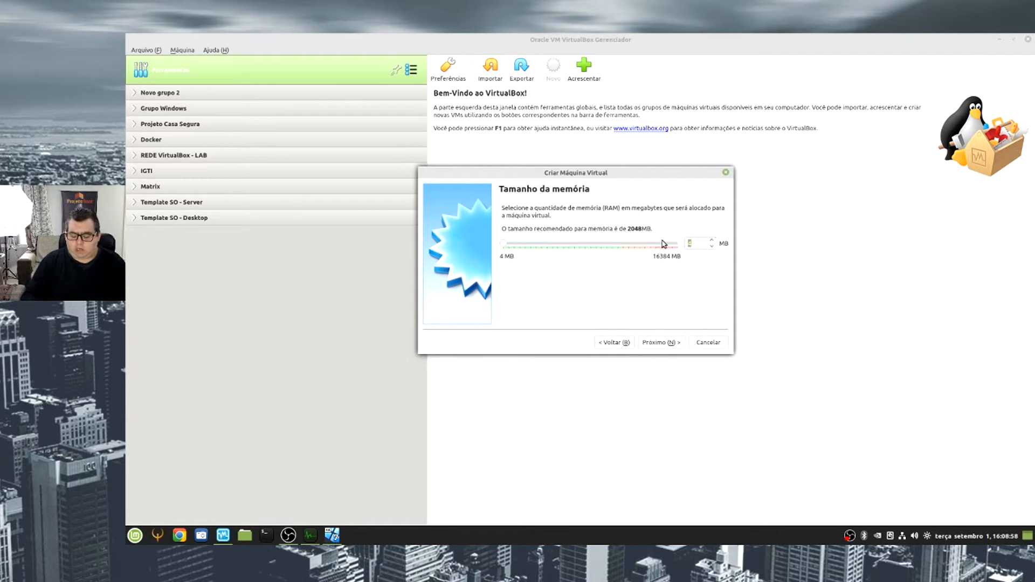
type("1024")
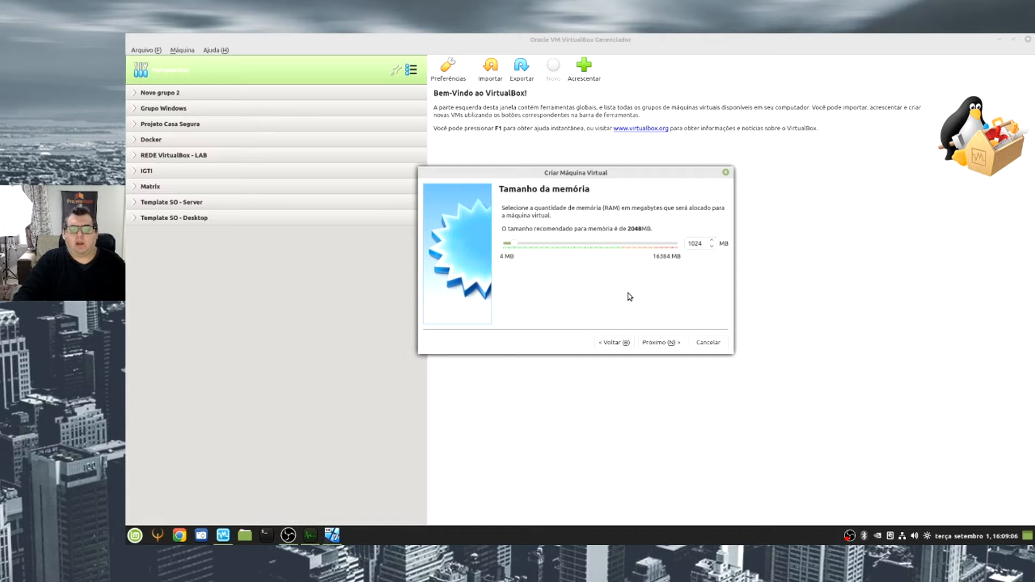
Set the new machine's memory to 2048 MB and proceed to the hard disk options
left_click_drag(704, 244, 652, 243)
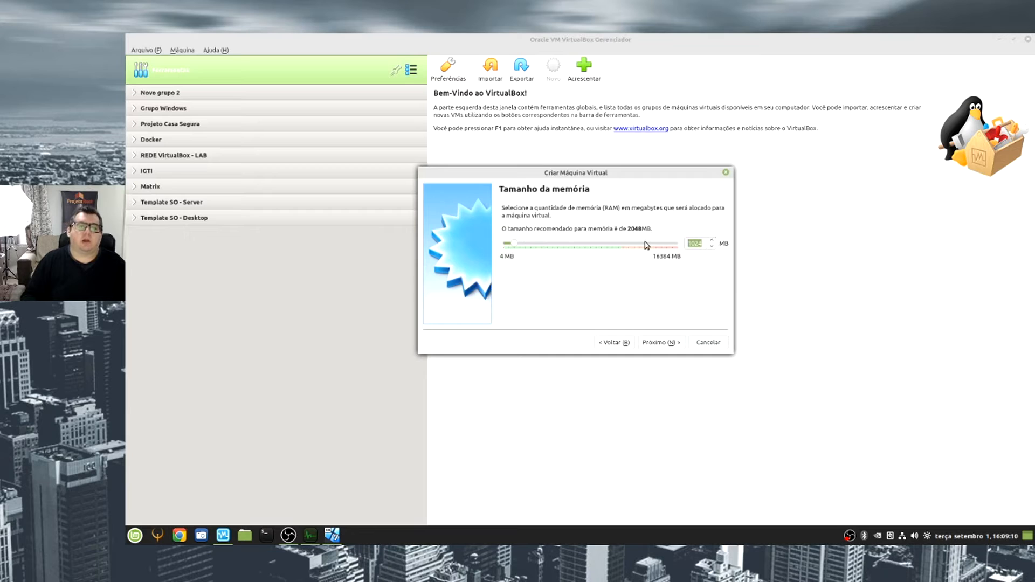
type("2048")
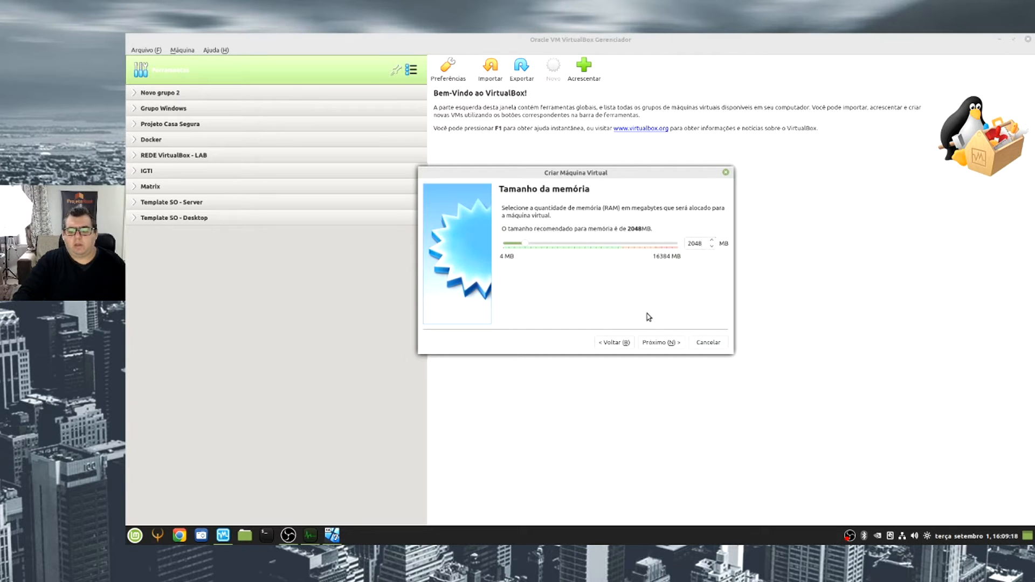
left_click(664, 343)
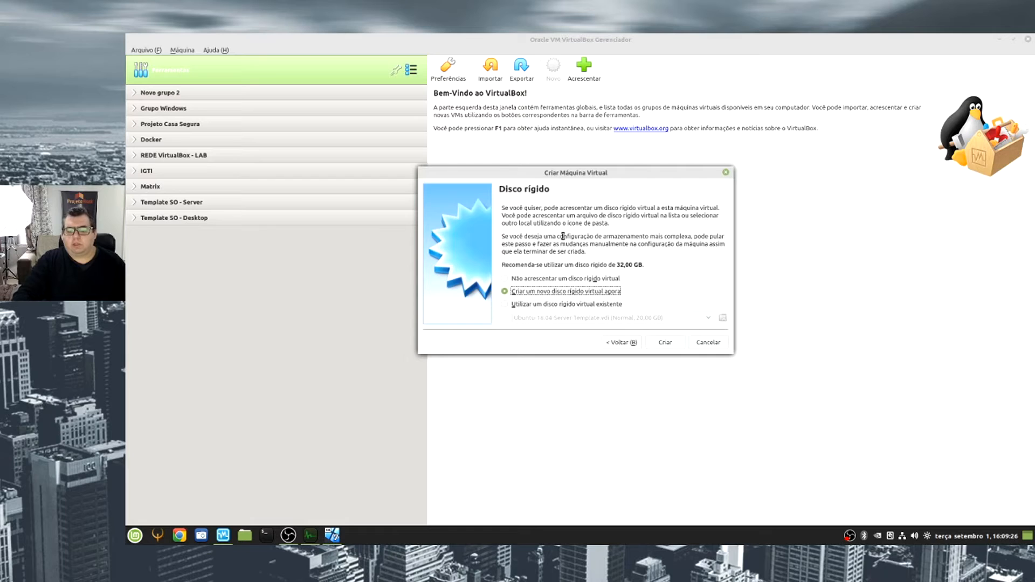
Compare the hard disk options, choose to create a new virtual hard disk now, and proceed to its file type
left_click(546, 279)
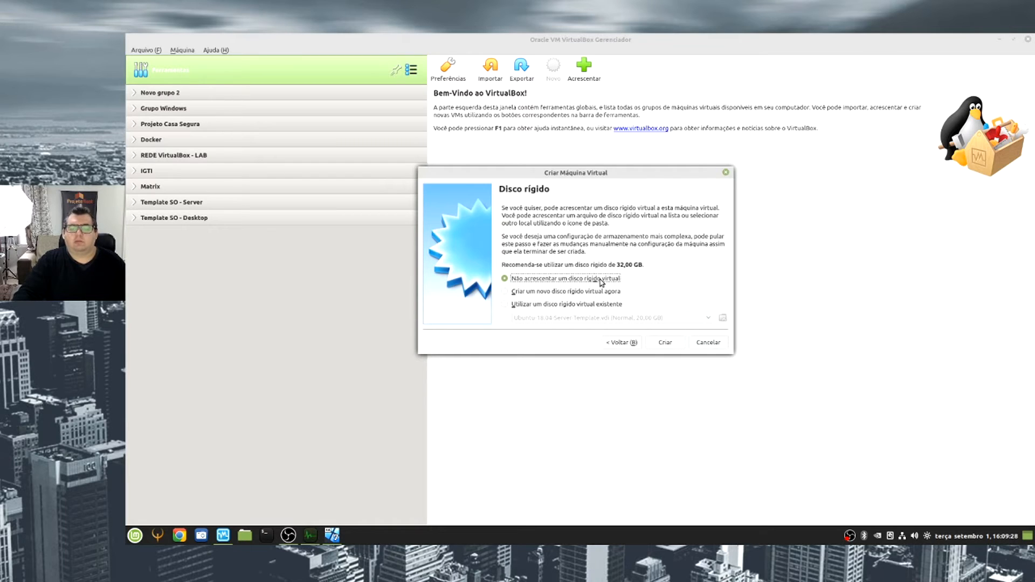
left_click(558, 292)
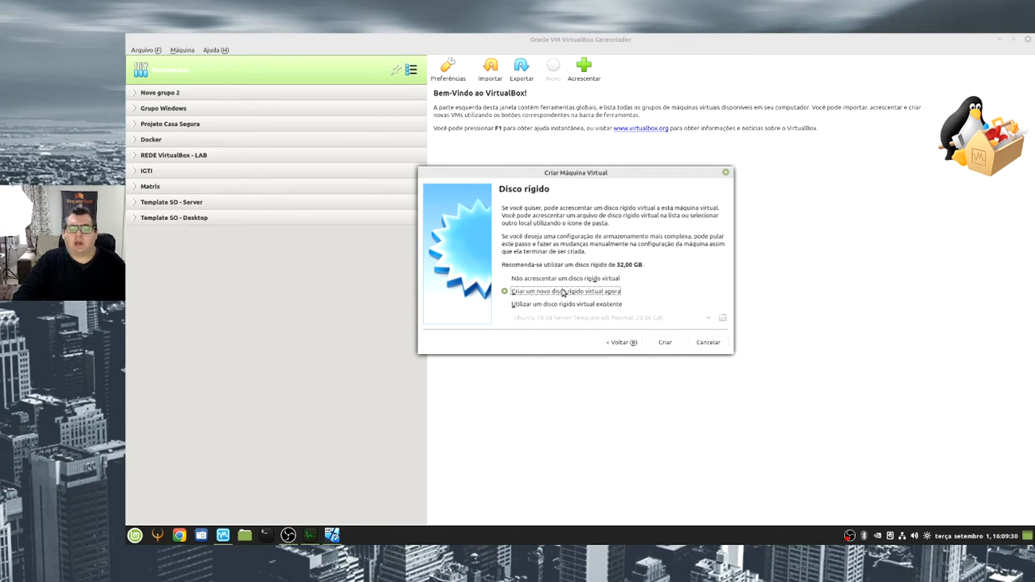
left_click(540, 305)
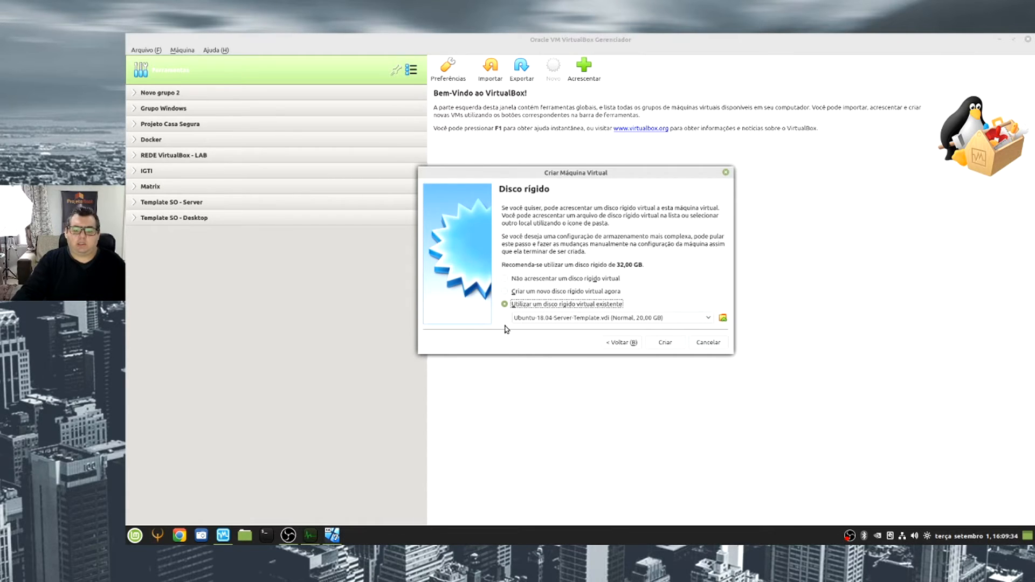
left_click(523, 292)
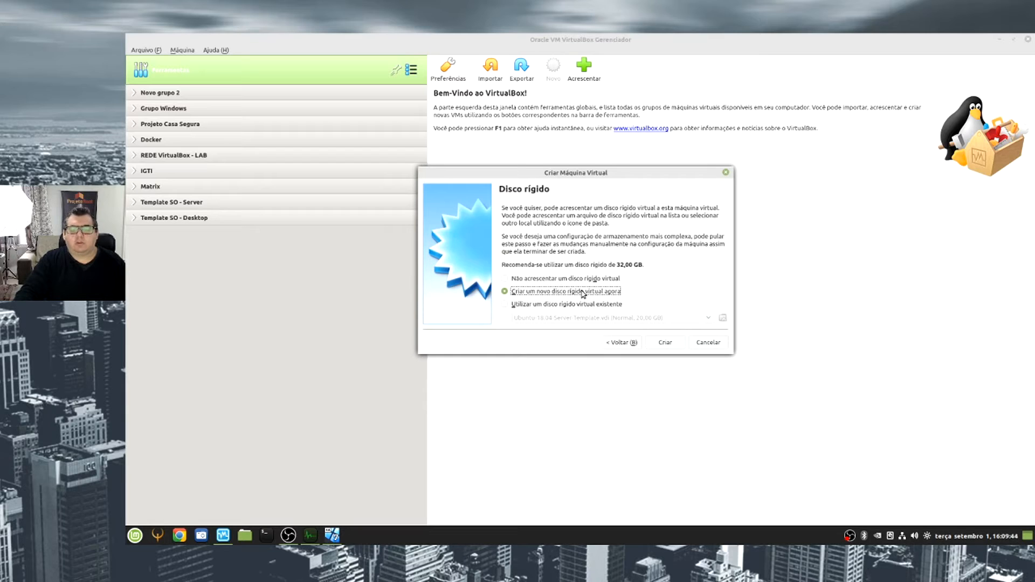
left_click(667, 346)
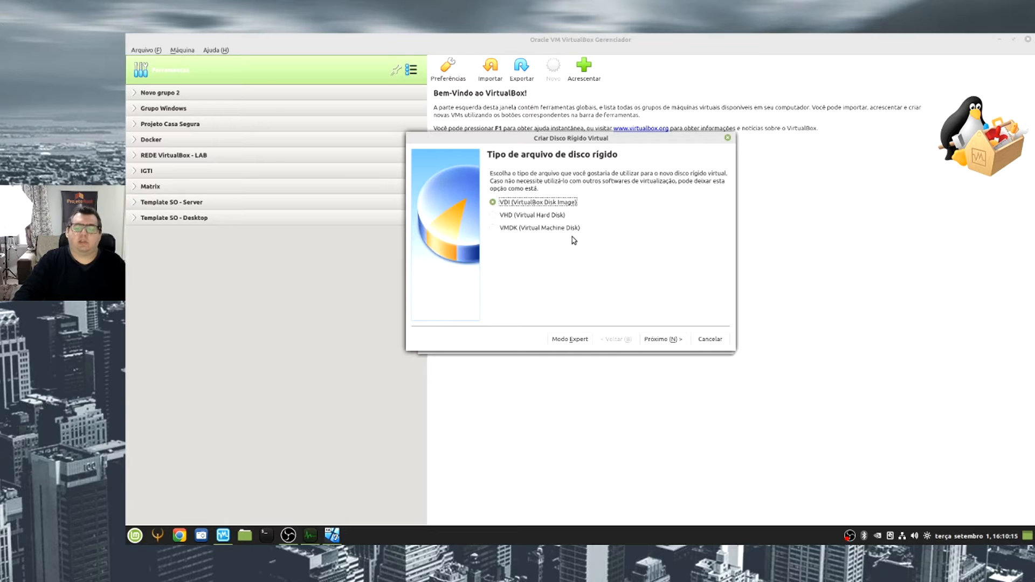
Keep the VDI disk type, compare fixed size with dynamic allocation, choose dynamically allocated storage and proceed to file location and size
left_click(673, 344)
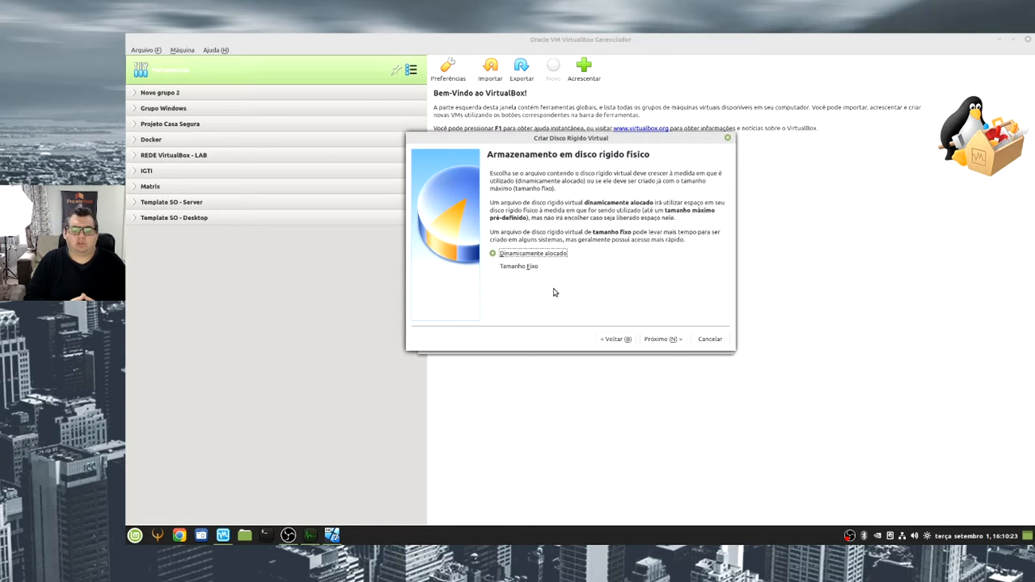
left_click(527, 270)
left_click(533, 256)
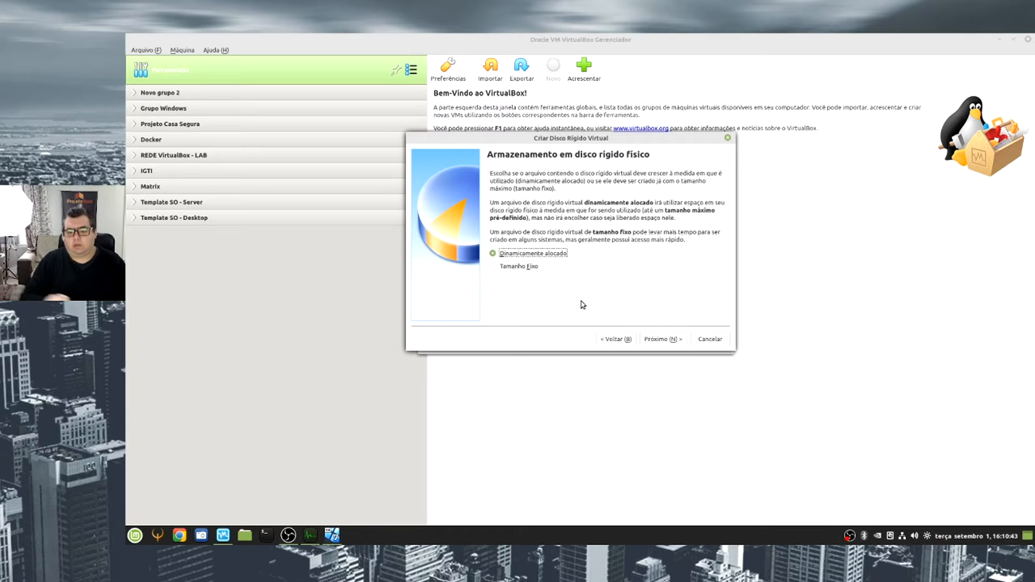
left_click(525, 265)
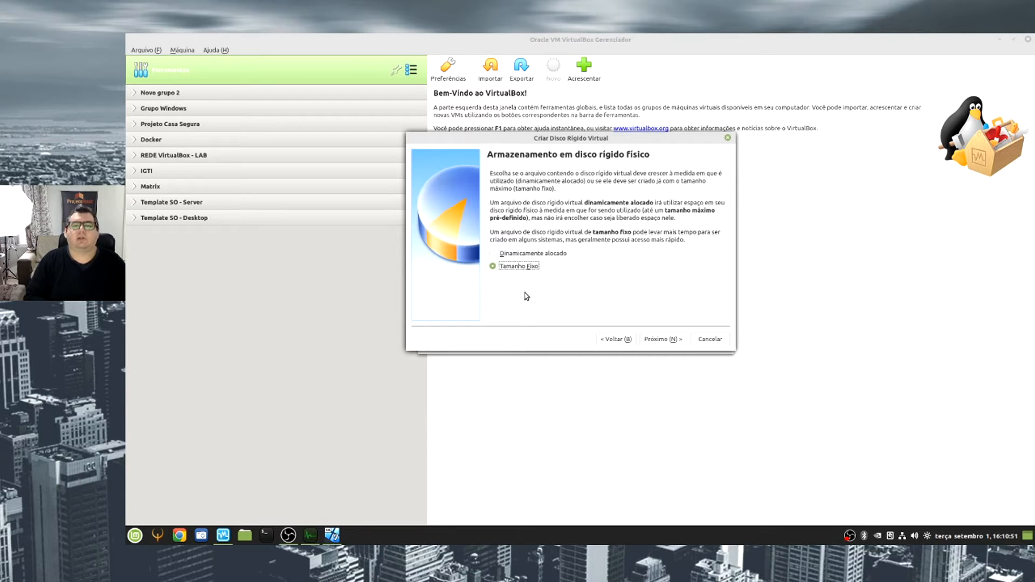
left_click(546, 253)
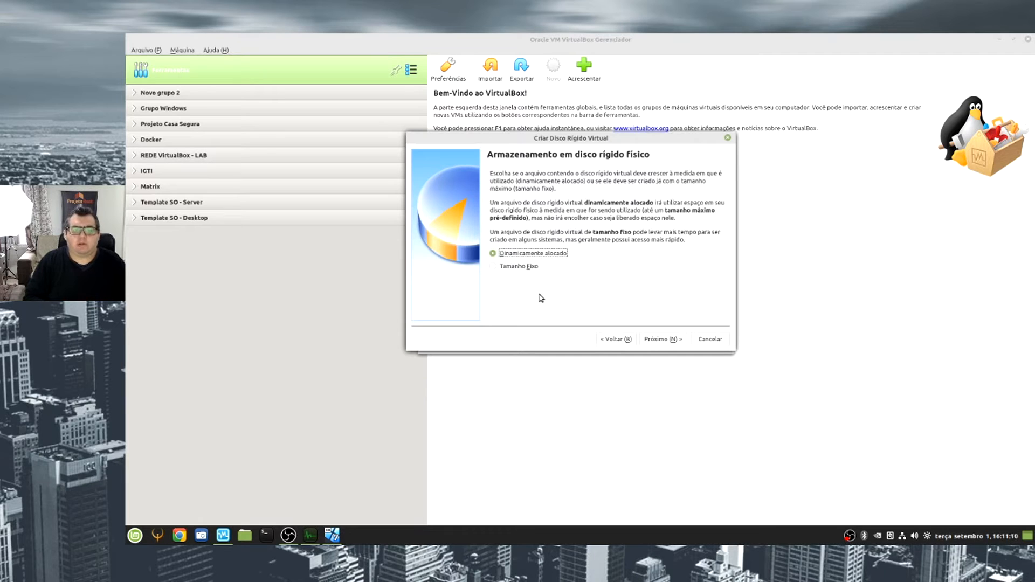
left_click(516, 268)
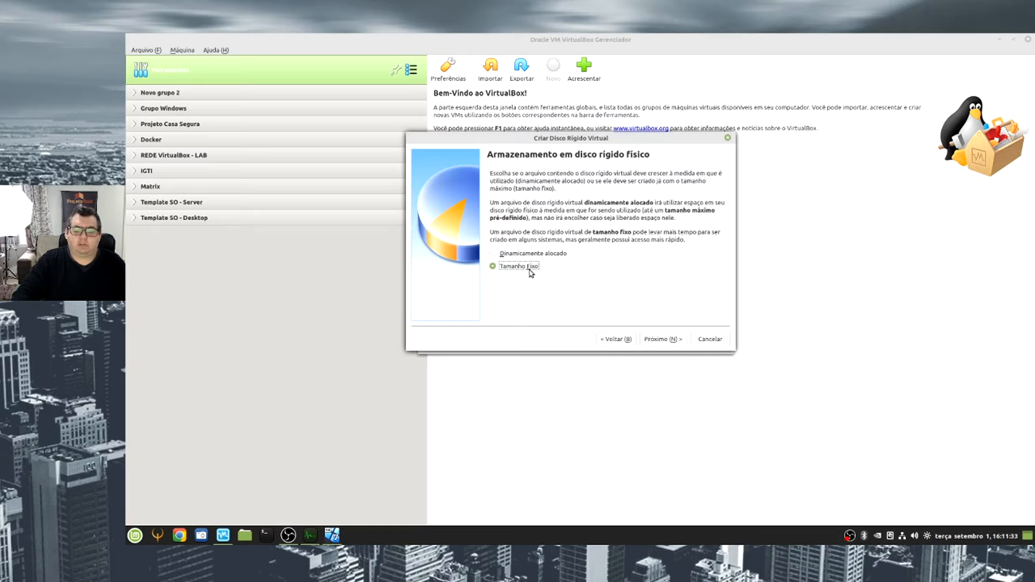
left_click(531, 253)
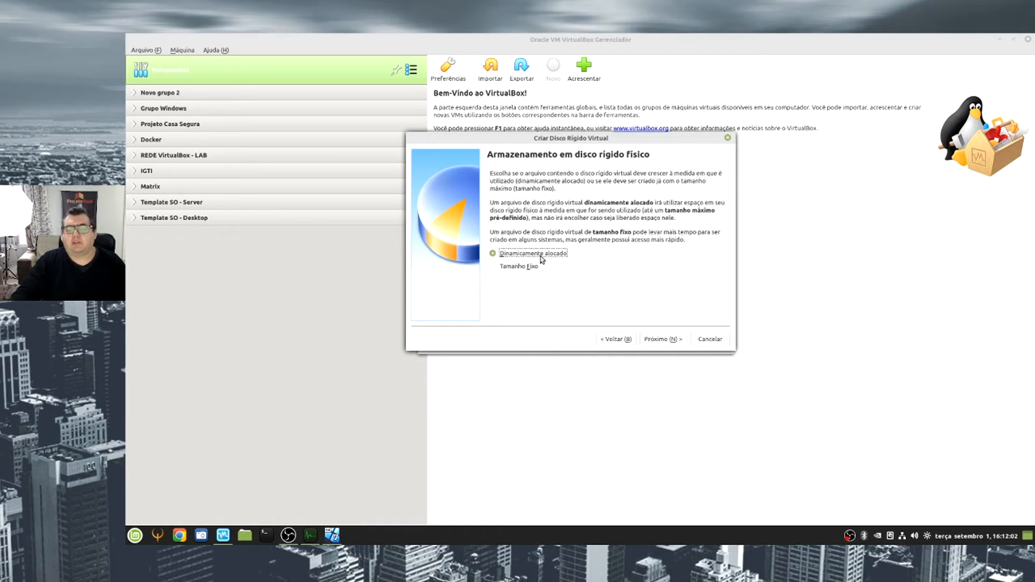
left_click(663, 339)
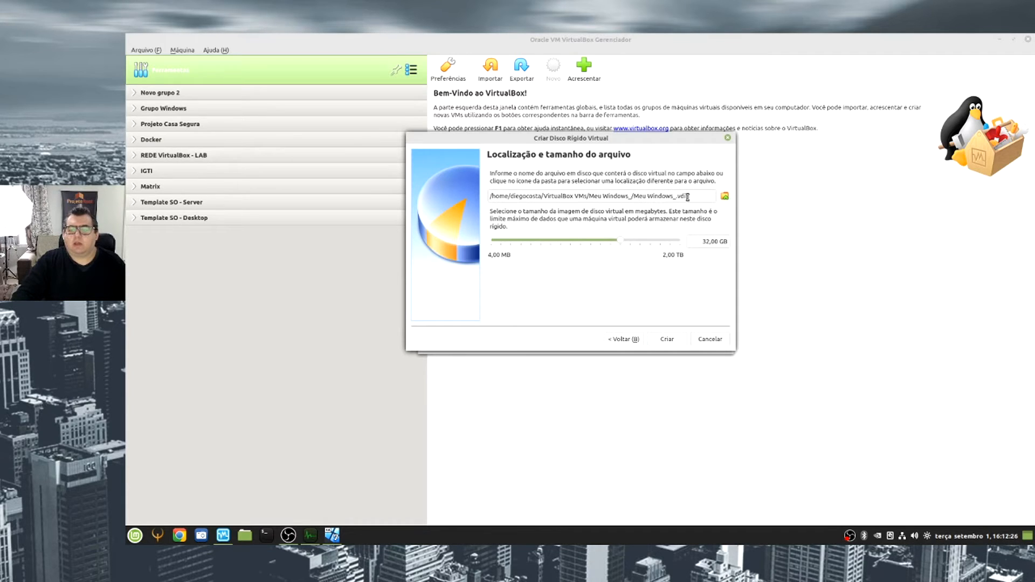
Inspect the new disk's file name and the machine folder in its path
left_click(673, 197)
type("_")
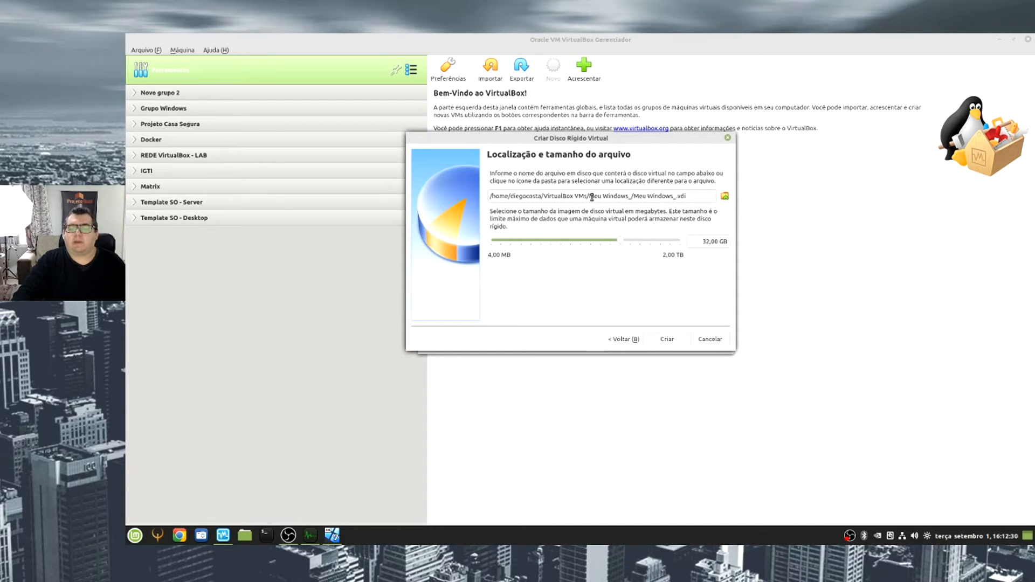
left_click_drag(590, 197, 631, 197)
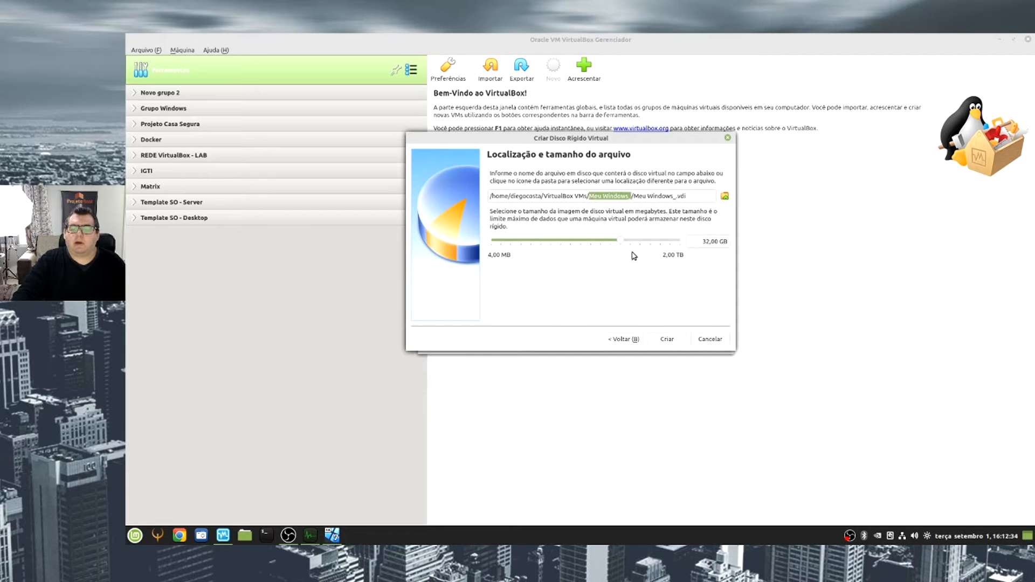
Try several sizes for the new virtual hard disk, including the 2,00 TB maximum
left_click_drag(619, 240, 688, 240)
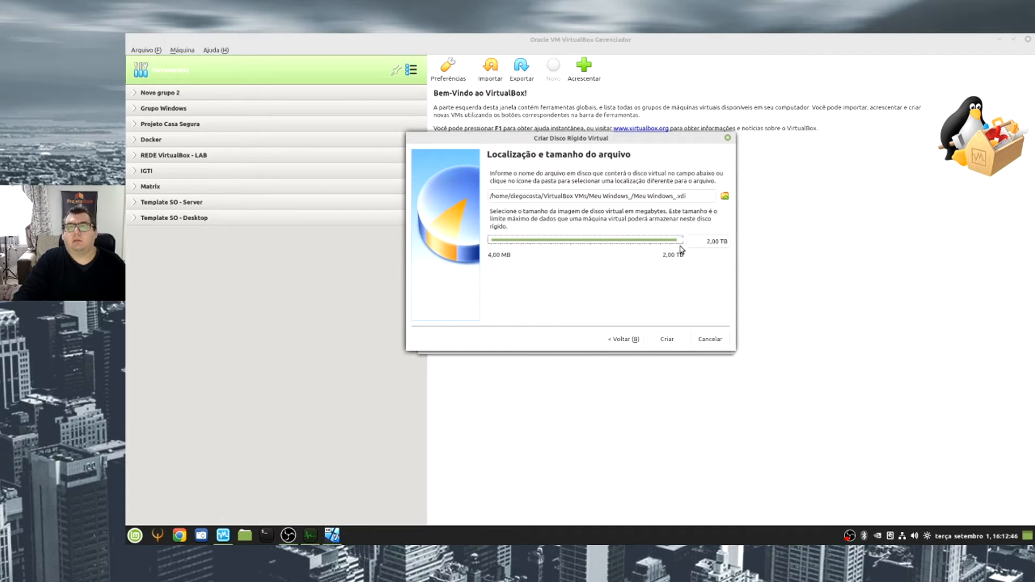
left_click_drag(678, 240, 606, 241)
left_click_drag(595, 241, 545, 247)
left_click_drag(706, 241, 675, 241)
key("Delete")
key("Delete")
key("Delete")
key("Delete")
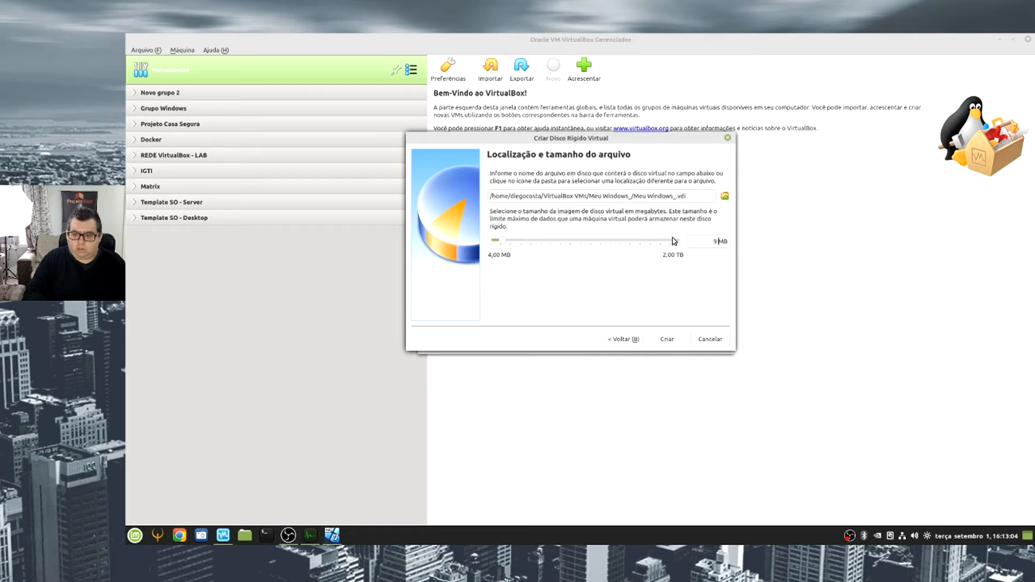
key("BackSpace")
key("BackSpace")
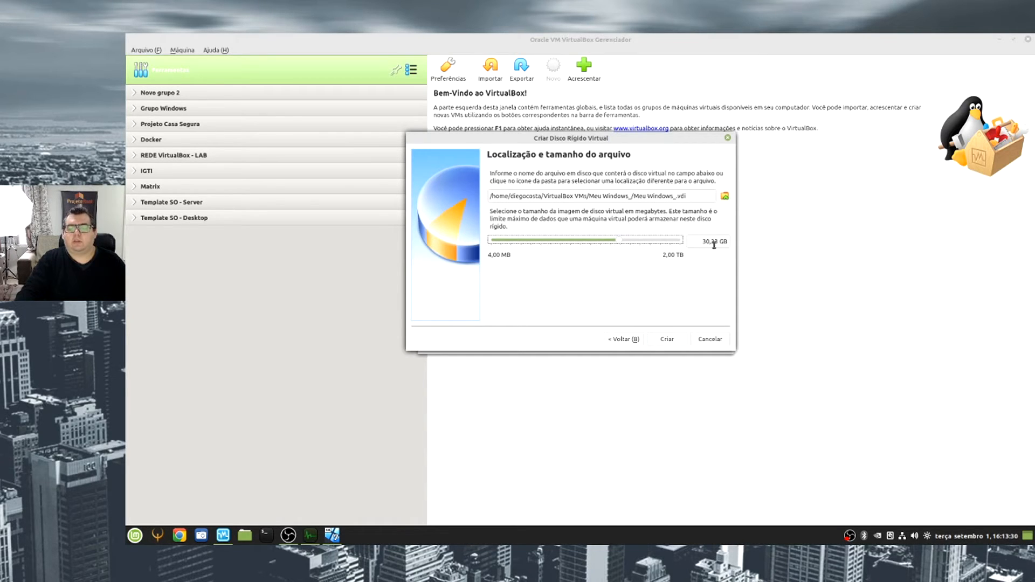
Set the virtual hard disk size to 30 GB and create the disk
left_click_drag(715, 243, 666, 244)
key("BackSpace")
type("30")
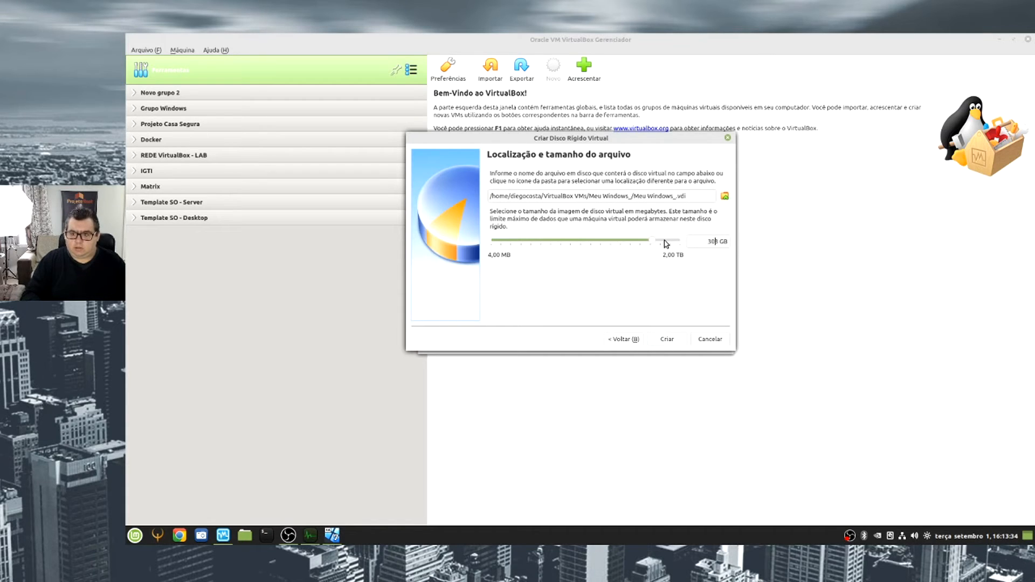
key("Delete")
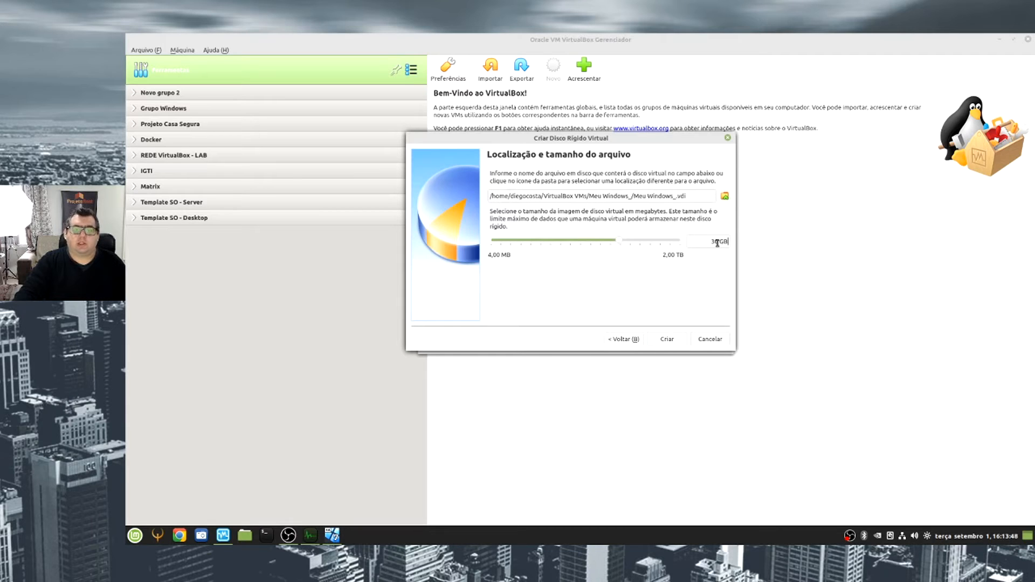
left_click(672, 343)
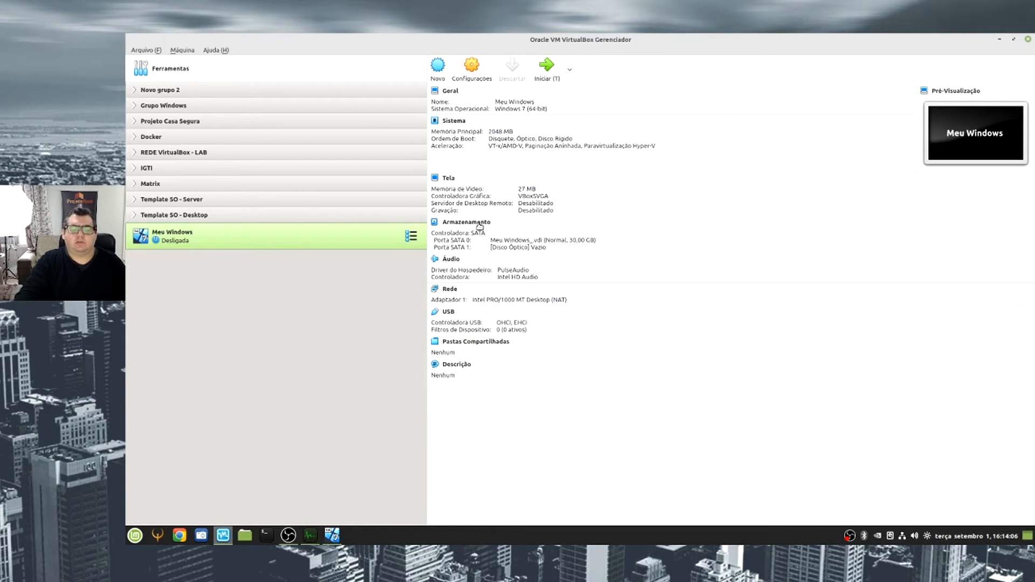
Check the storage details of Meu Windows and the file path of its virtual disk
left_click(547, 246)
left_click(621, 230)
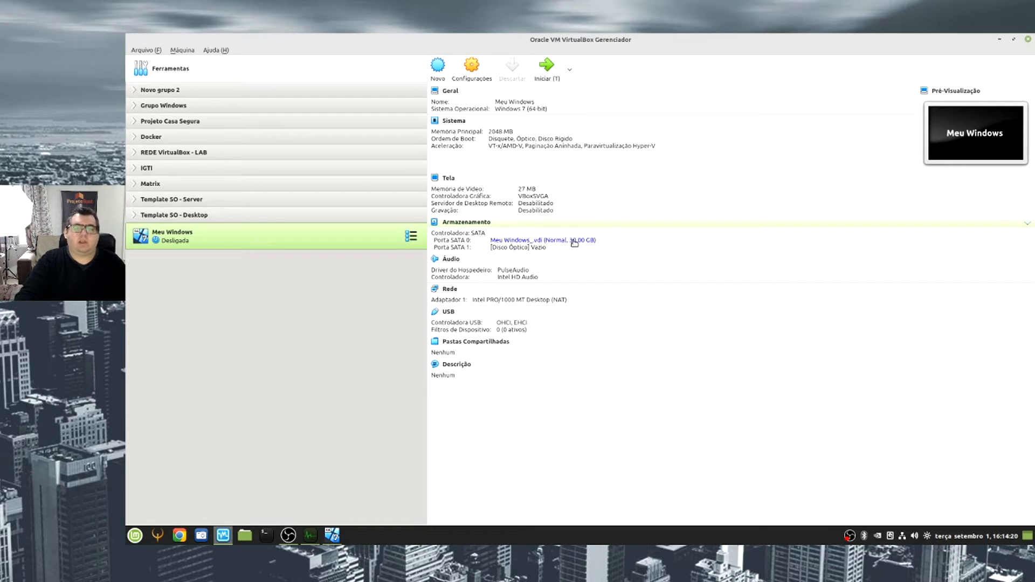
mouse_move(575, 243)
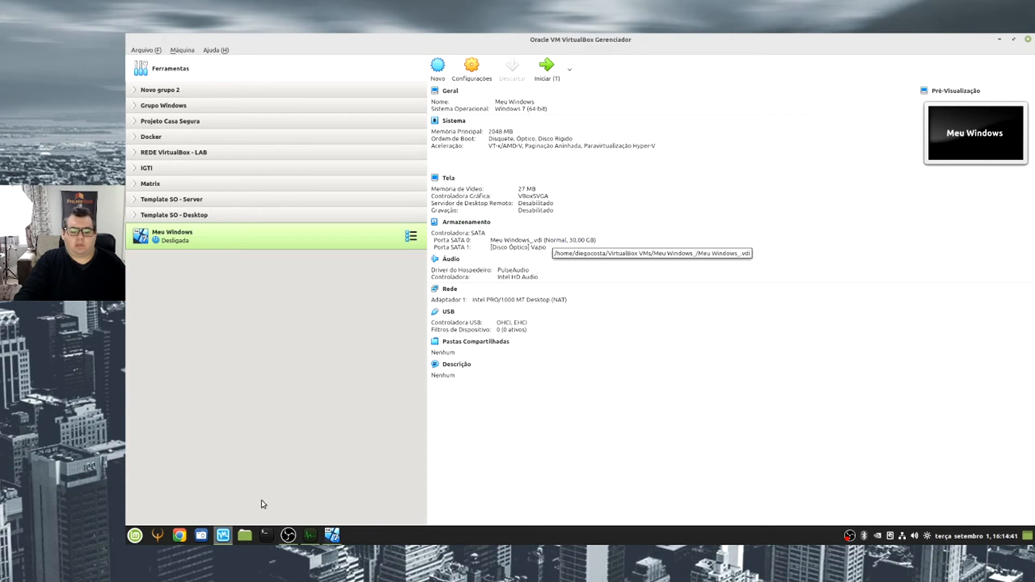
Switch to the file manager and open the Meu Windows_ folder in VirtualBox VMs to view its files
left_click(245, 535)
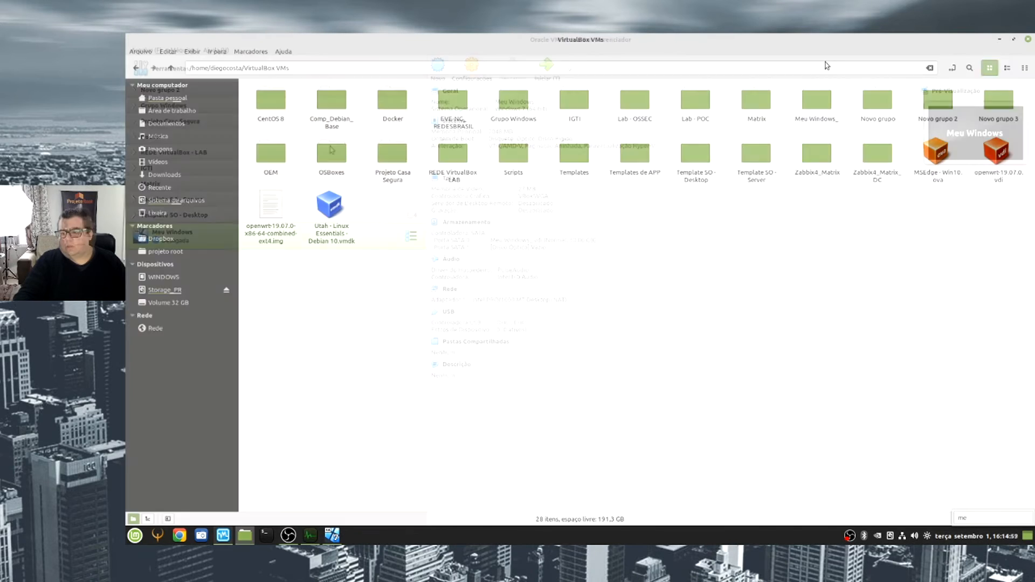
type("me")
double_click(826, 108)
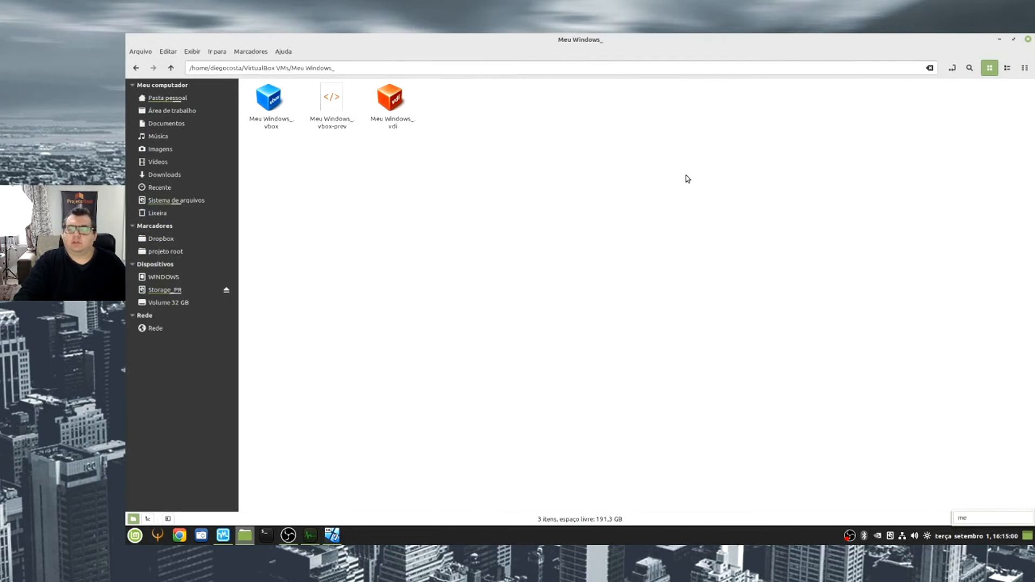
left_click_drag(496, 209, 256, 93)
left_click(418, 236)
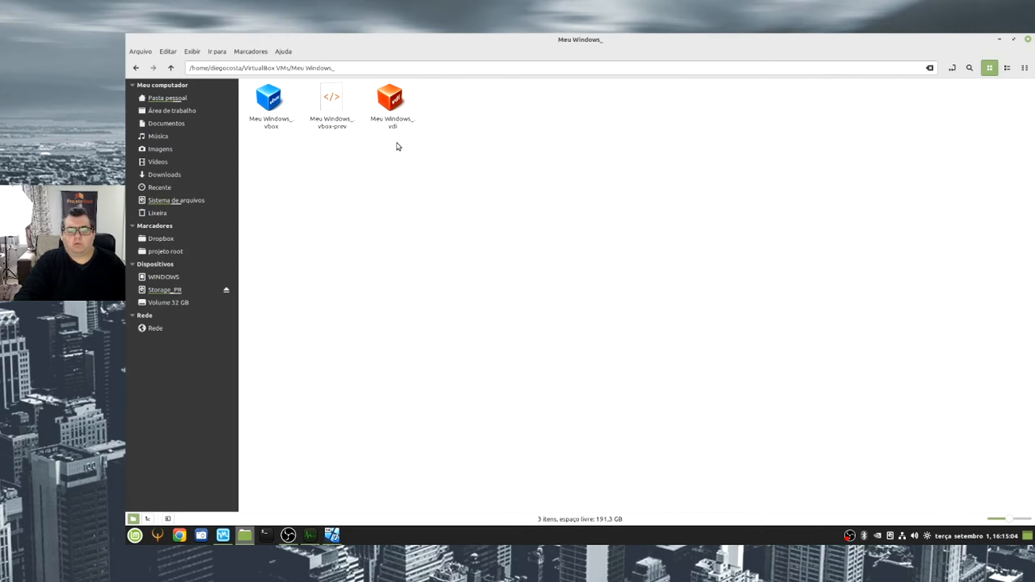
Check the file size of Meu Windows_.vdi in its properties and return to the VirtualBox manager
left_click(406, 112)
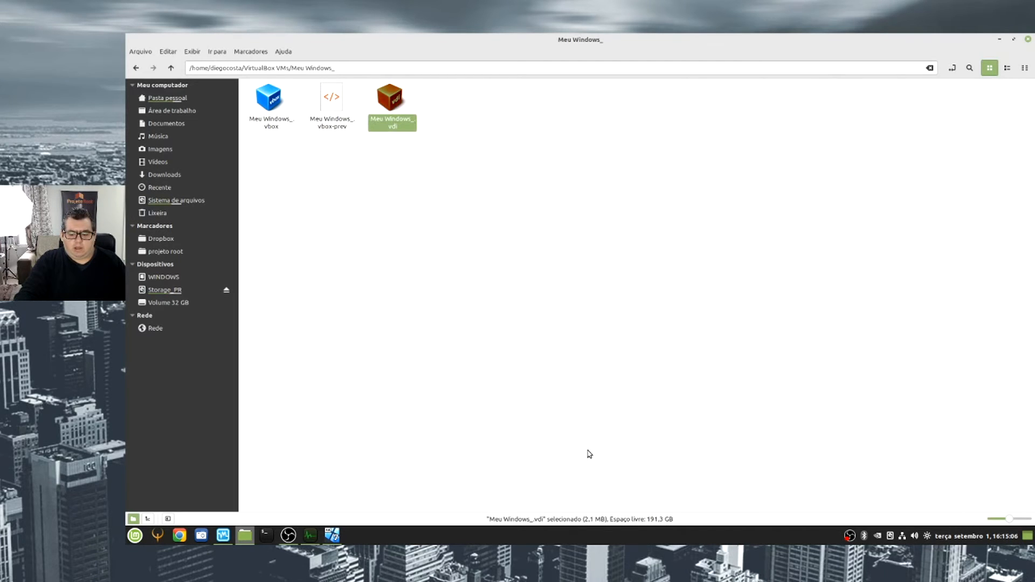
right_click(401, 114)
left_click(423, 261)
left_click(486, 219)
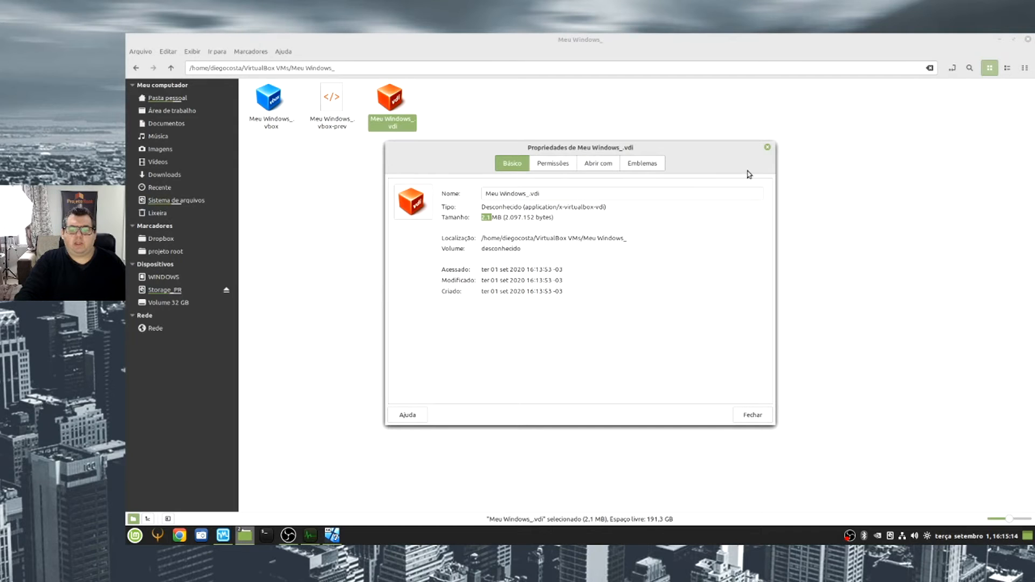
left_click(769, 148)
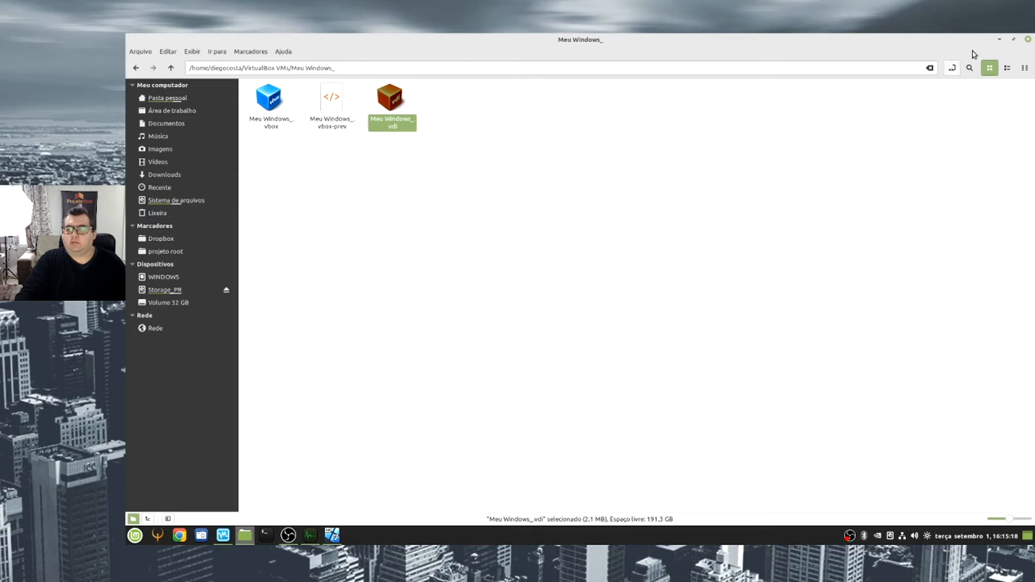
left_click(1000, 39)
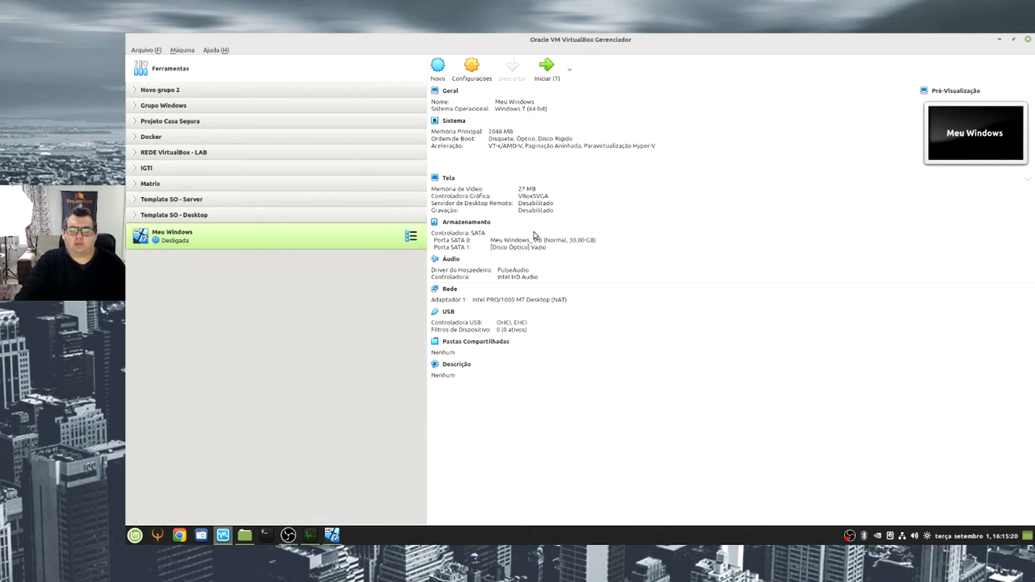
Start creating another VDI virtual hard disk from the storage settings of Meu Windows
left_click(472, 67)
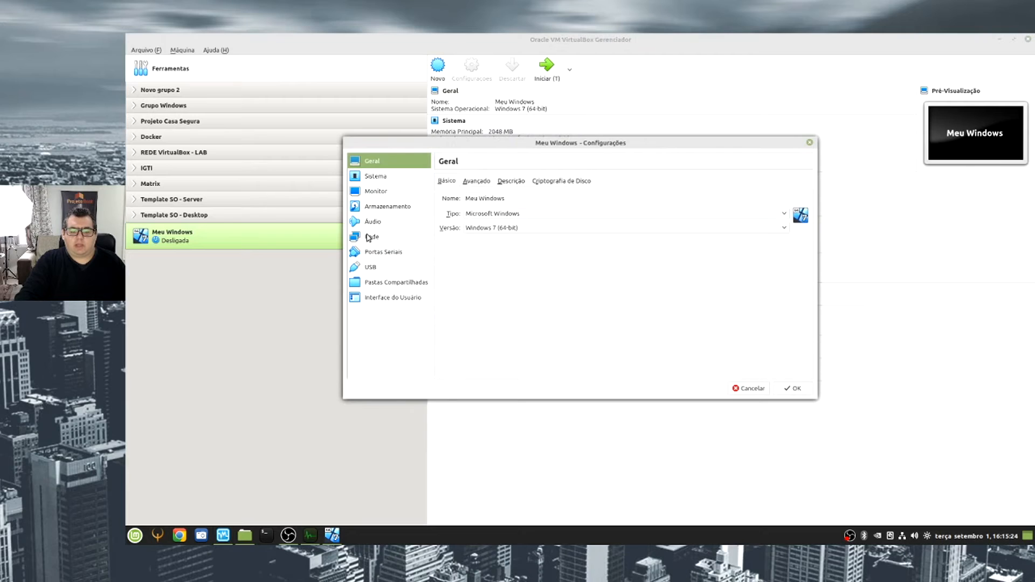
left_click(368, 238)
left_click(389, 207)
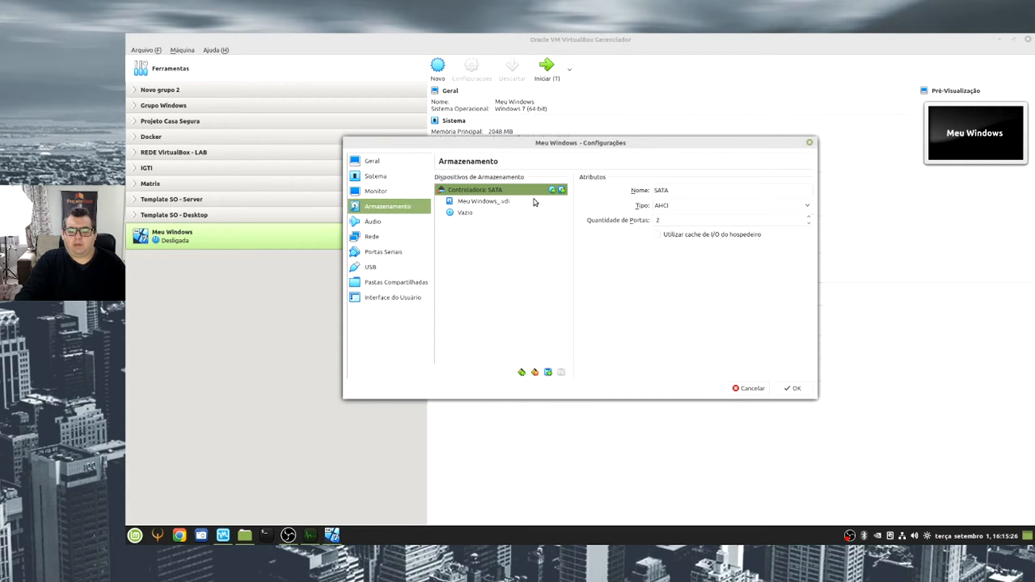
left_click(548, 372)
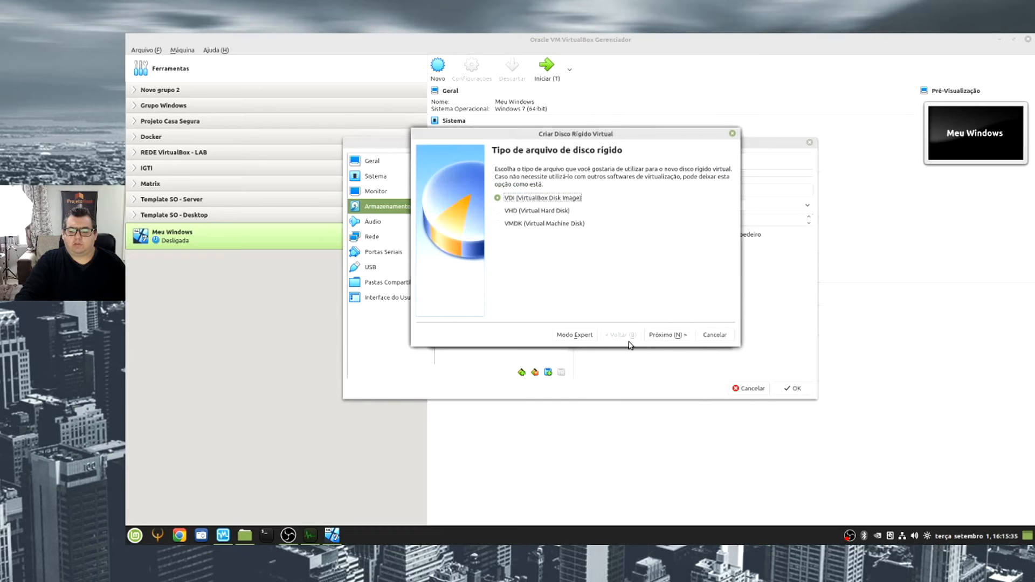
left_click(659, 336)
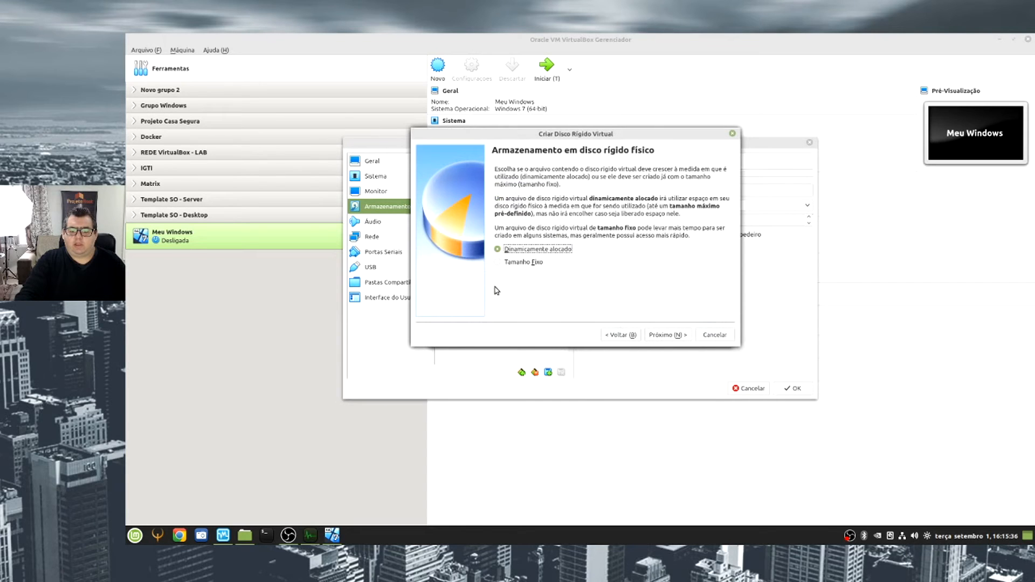
Create the virtual disk as a fixed-size 32 GB file named Meu Windows_HD .vdi
left_click(504, 262)
left_click(661, 335)
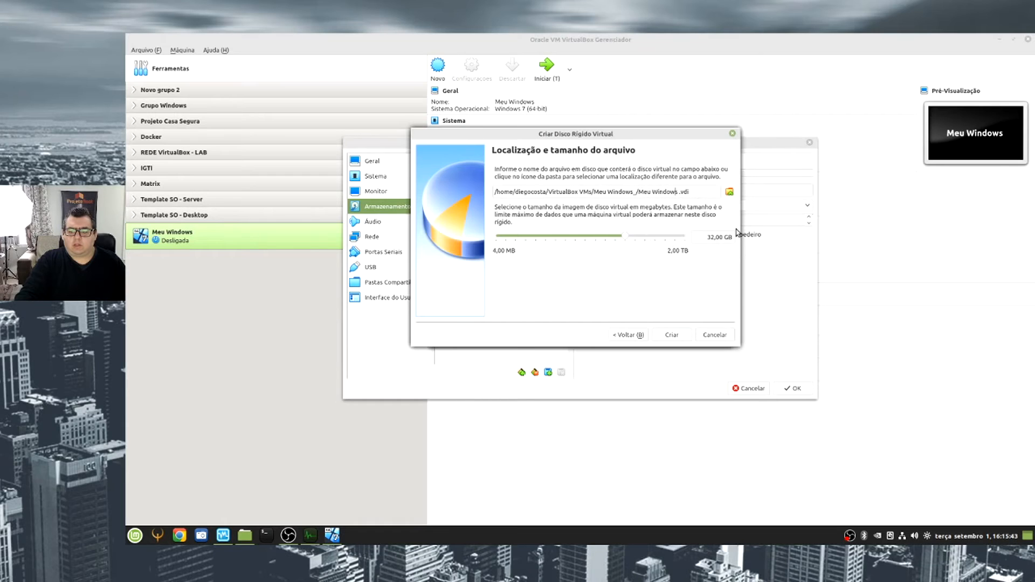
type("_HD")
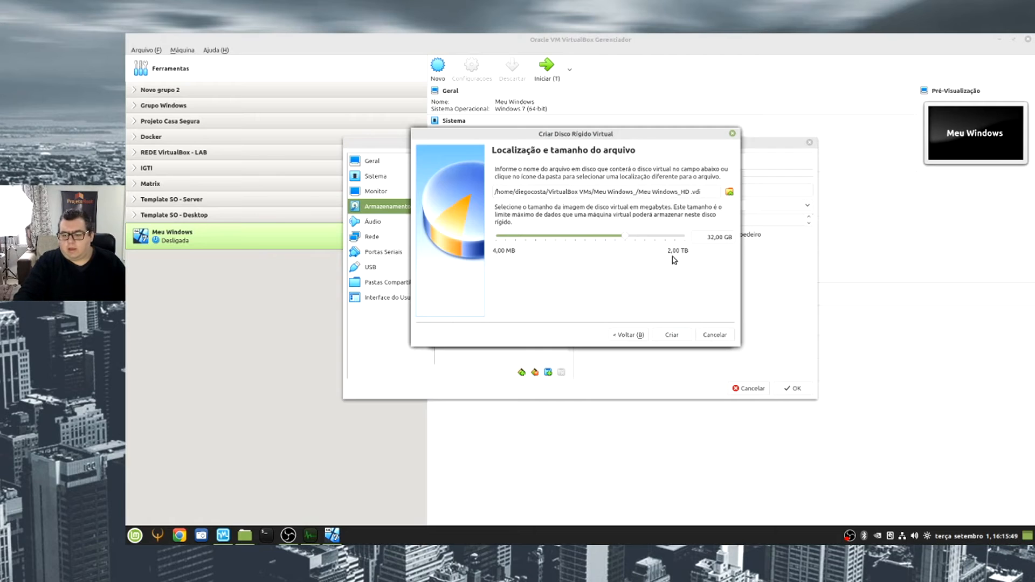
left_click(681, 339)
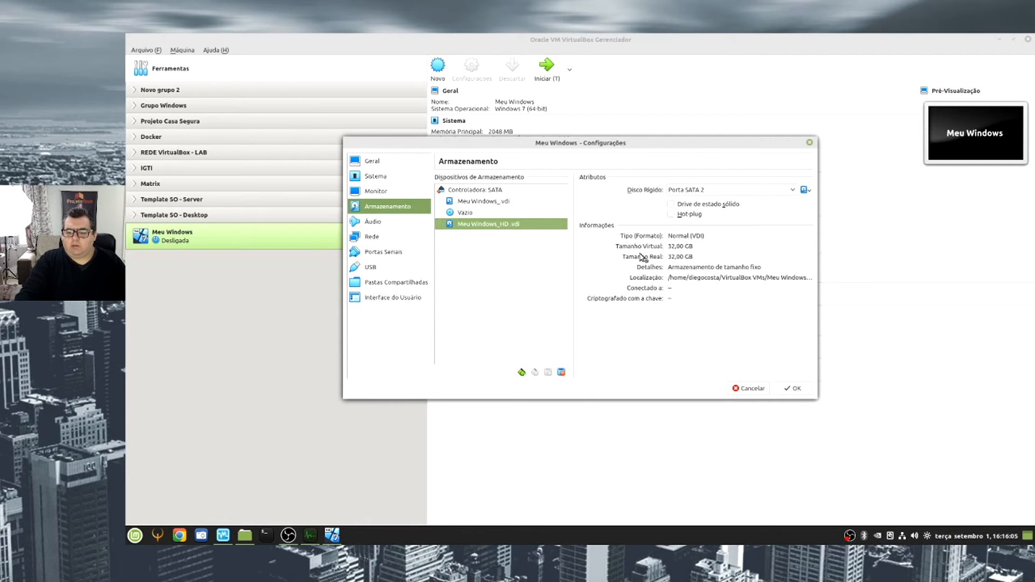
Review the storage details of Meu Windows_.vdi and switch to the file manager showing the Meu Windows_ folder
left_click(490, 211)
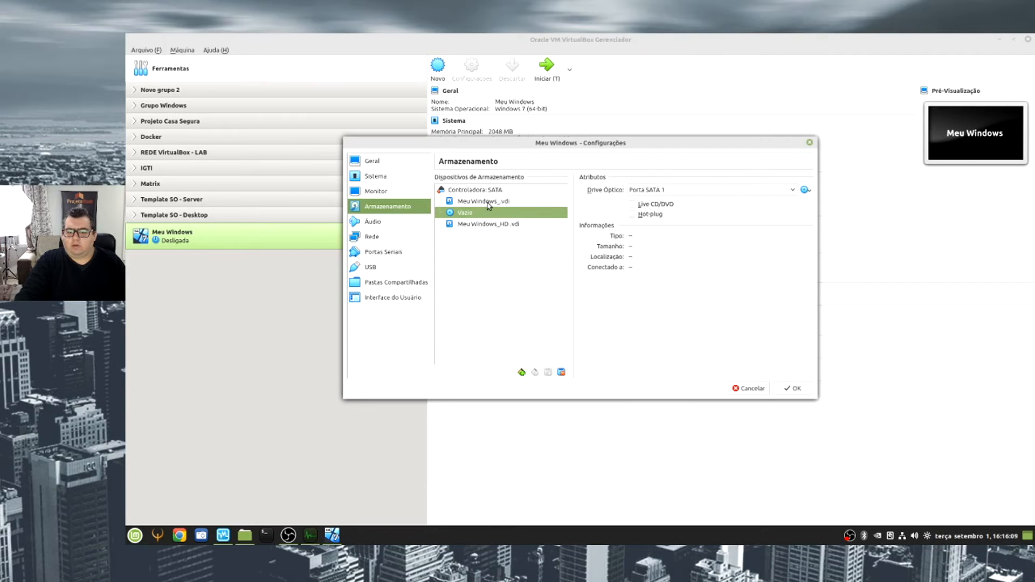
left_click(492, 202)
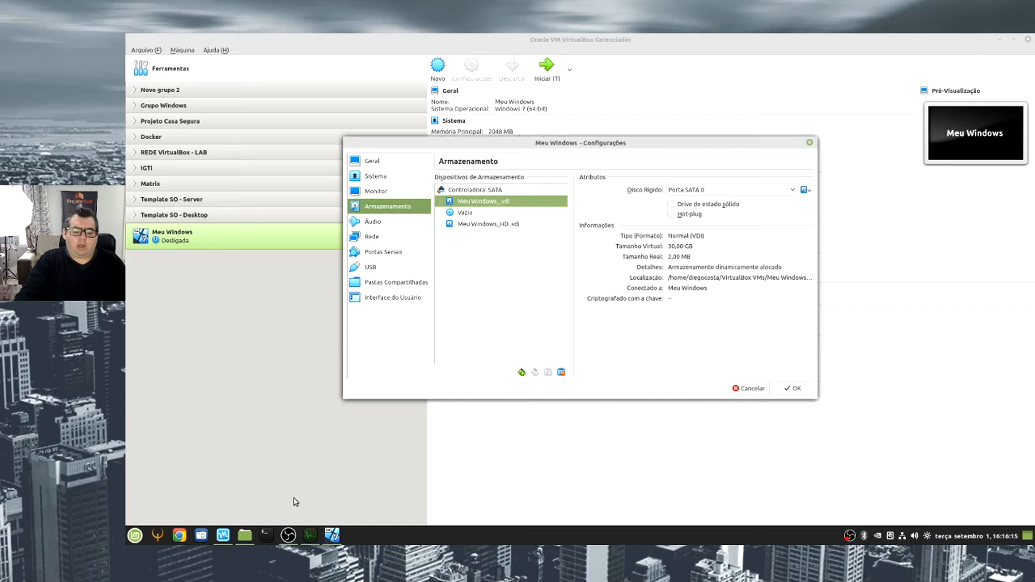
left_click(245, 535)
left_click(582, 235)
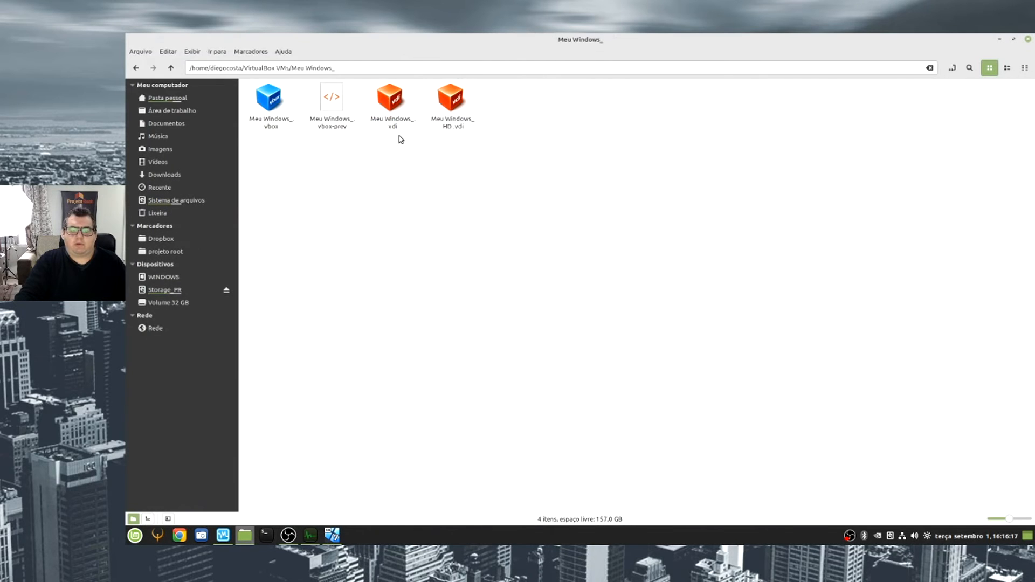
Check the file size of the dynamically allocated disk Meu Windows_.vdi in its properties
left_click(393, 108)
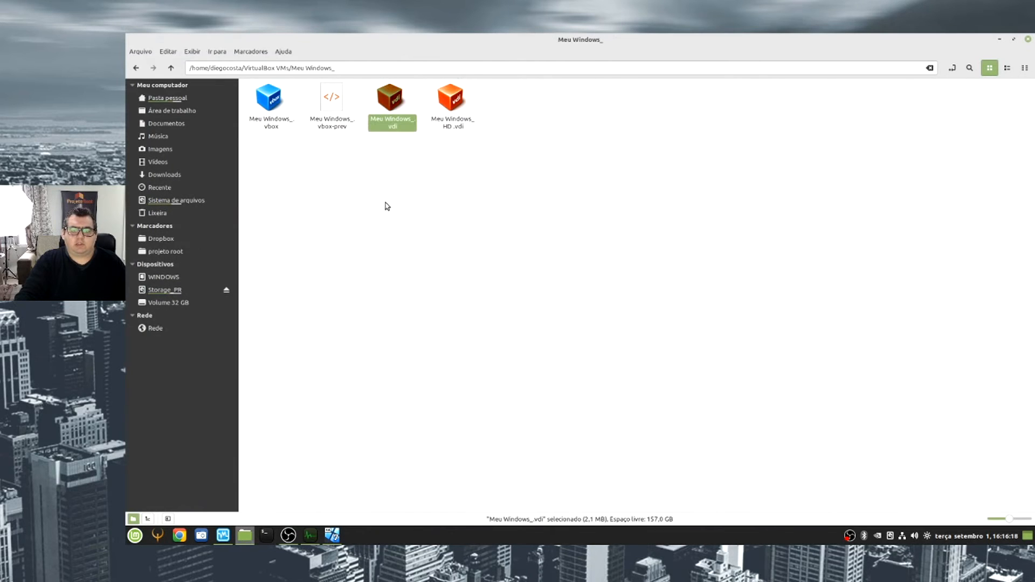
right_click(393, 120)
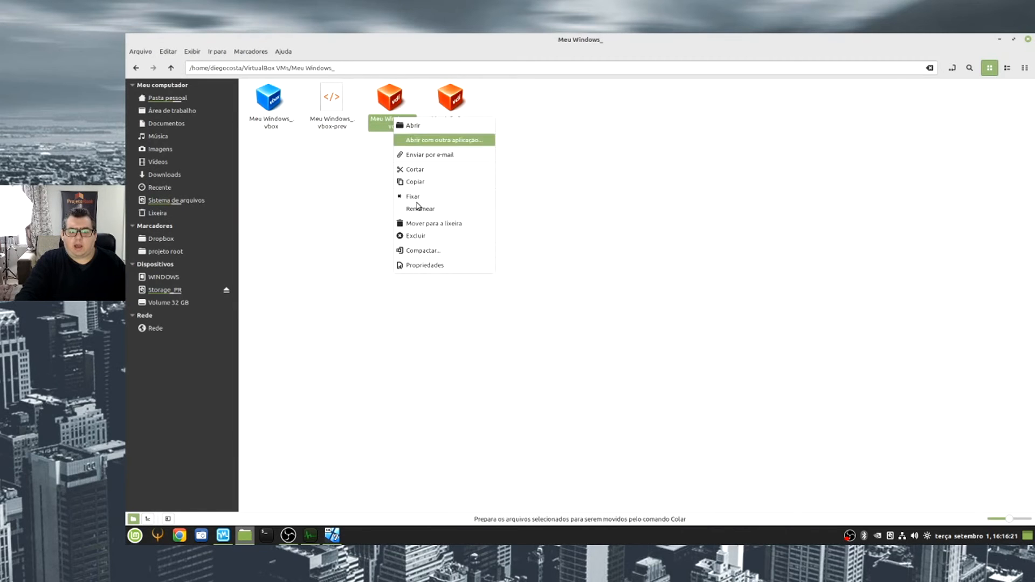
left_click(432, 268)
left_click_drag(481, 217, 491, 217)
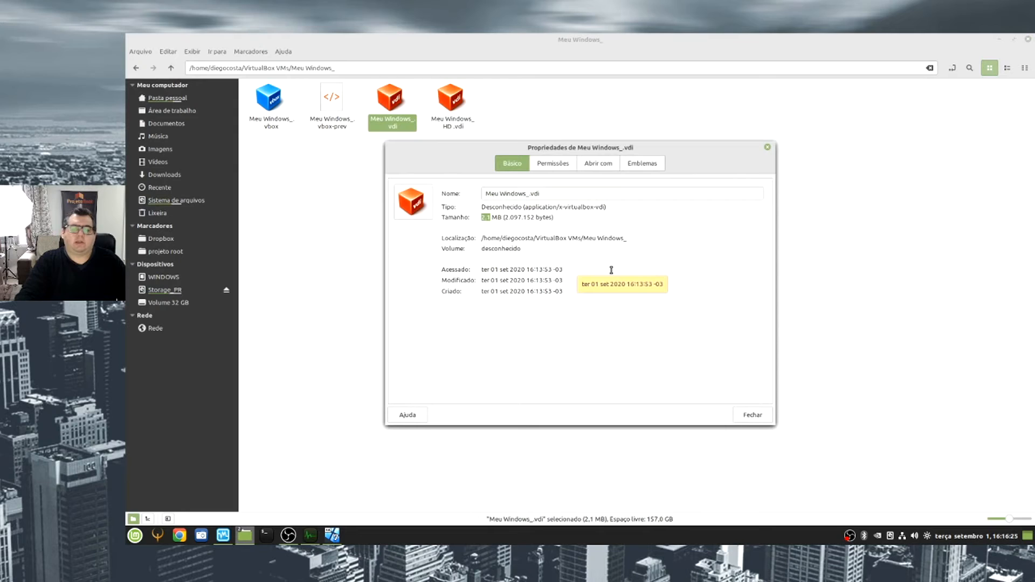
left_click(768, 147)
left_click(534, 171)
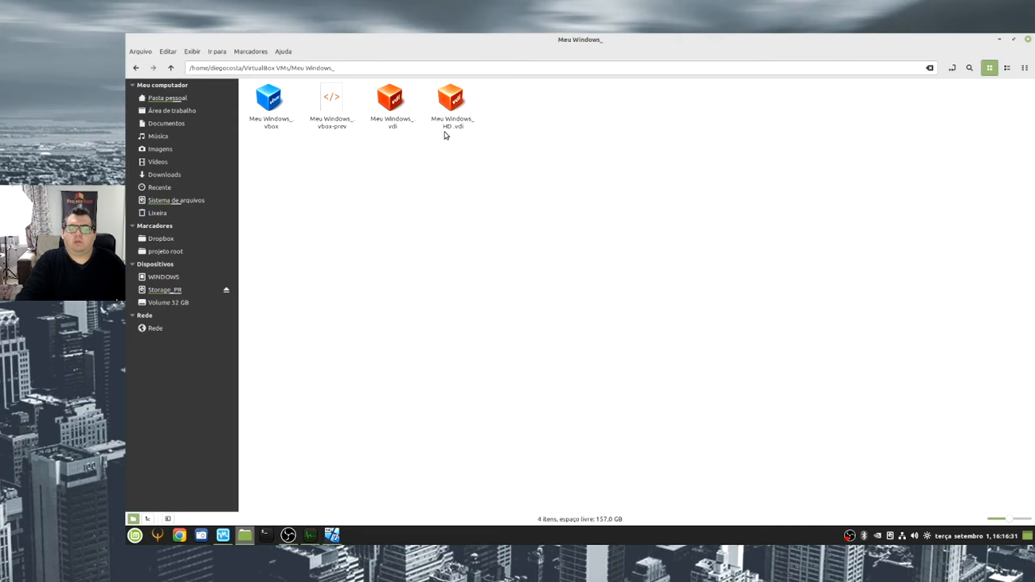
Check the file size of the fixed-size disk Meu Windows_HD .vdi in its properties
right_click(455, 118)
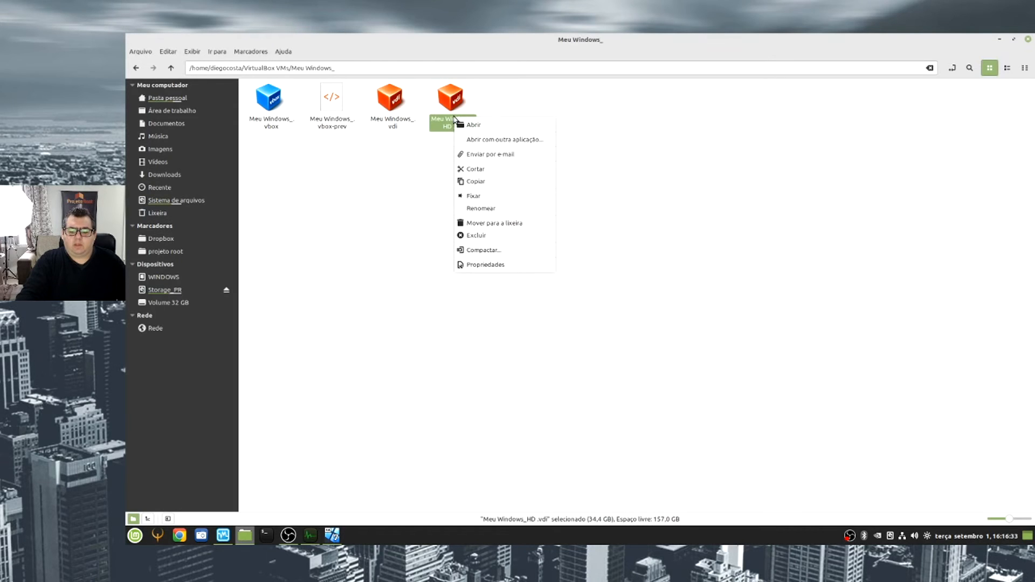
left_click(488, 264)
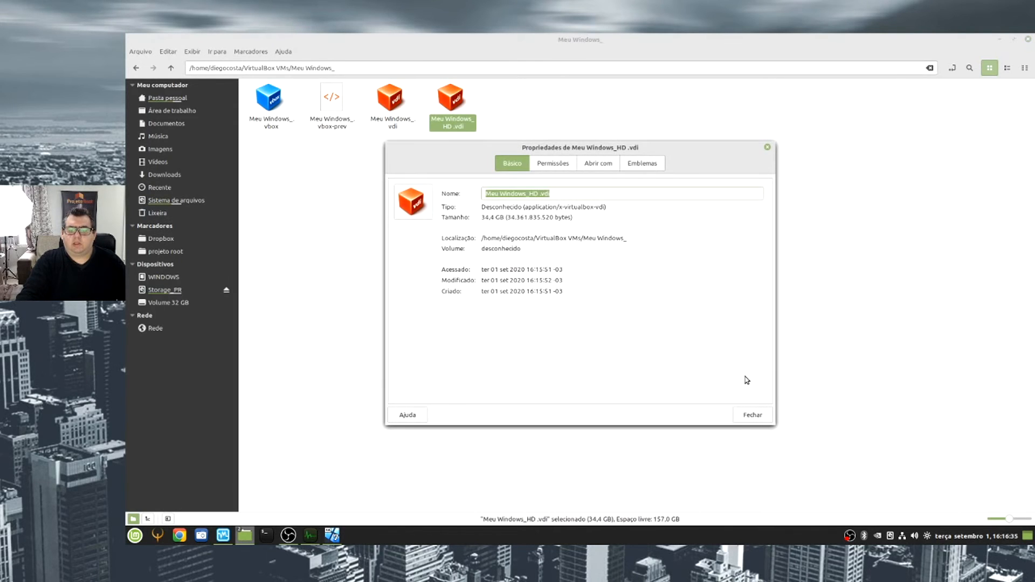
left_click_drag(504, 218, 482, 218)
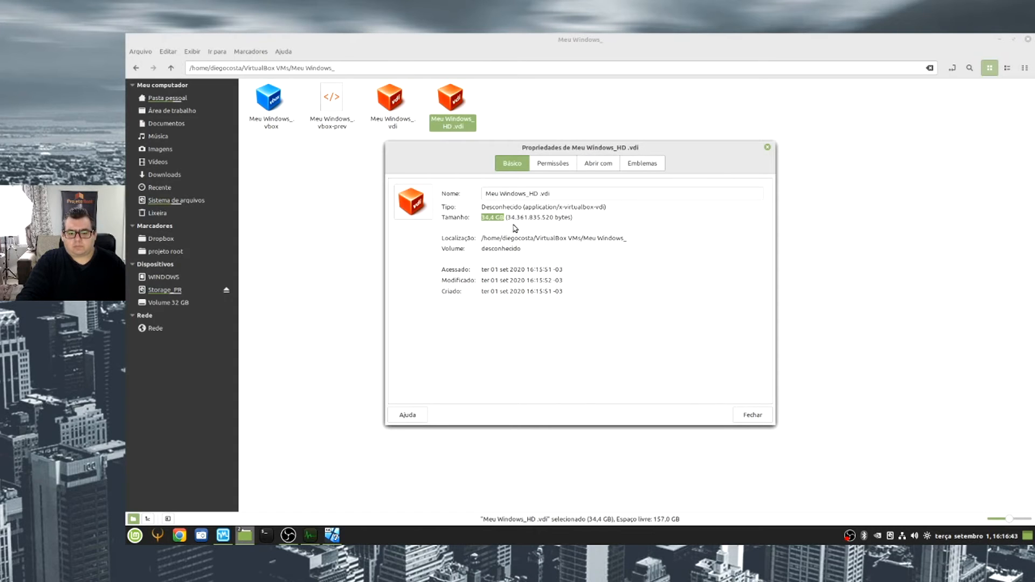
left_click_drag(507, 218, 477, 221)
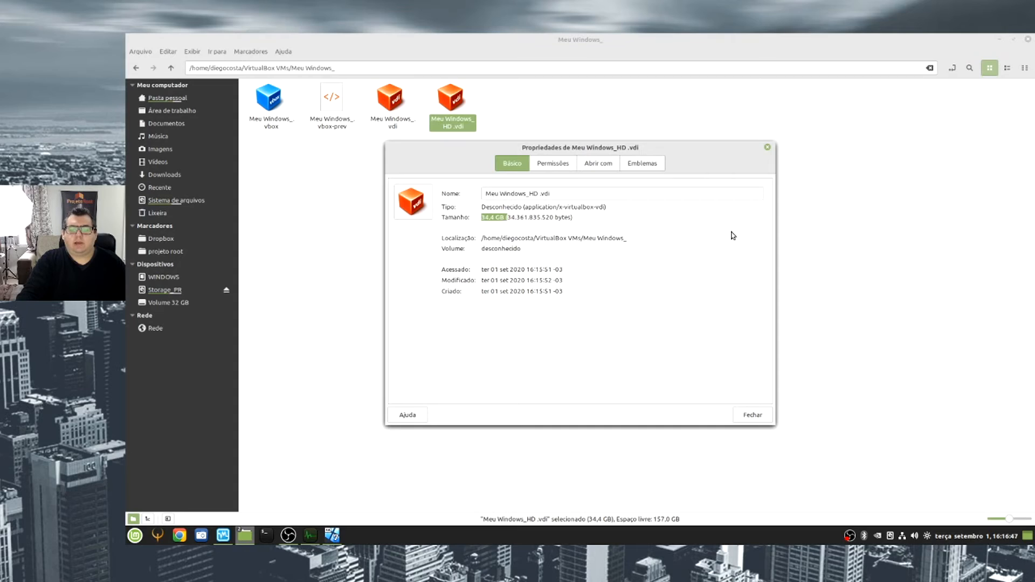
left_click(767, 147)
left_click(489, 195)
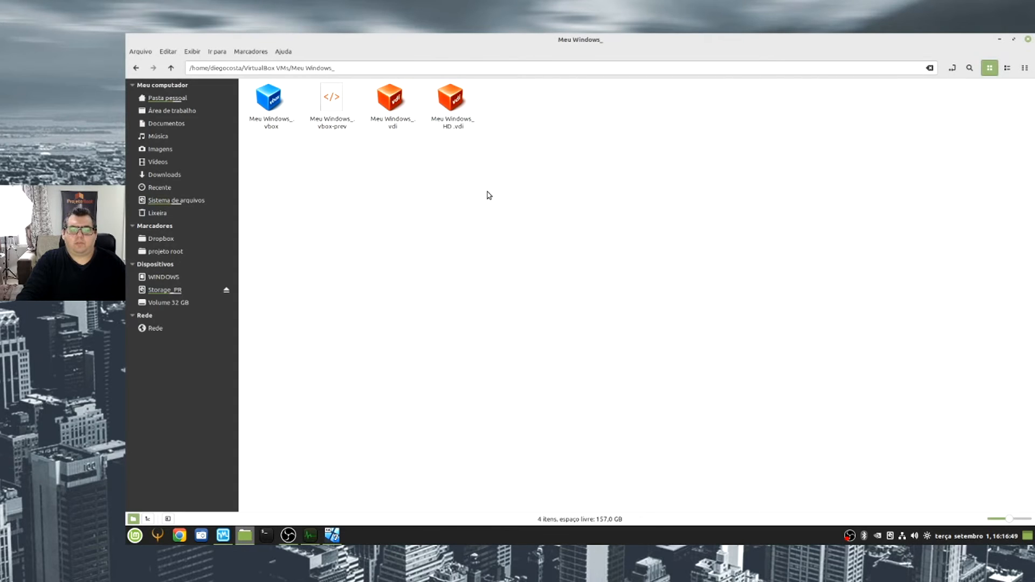
left_click_drag(498, 173, 435, 96)
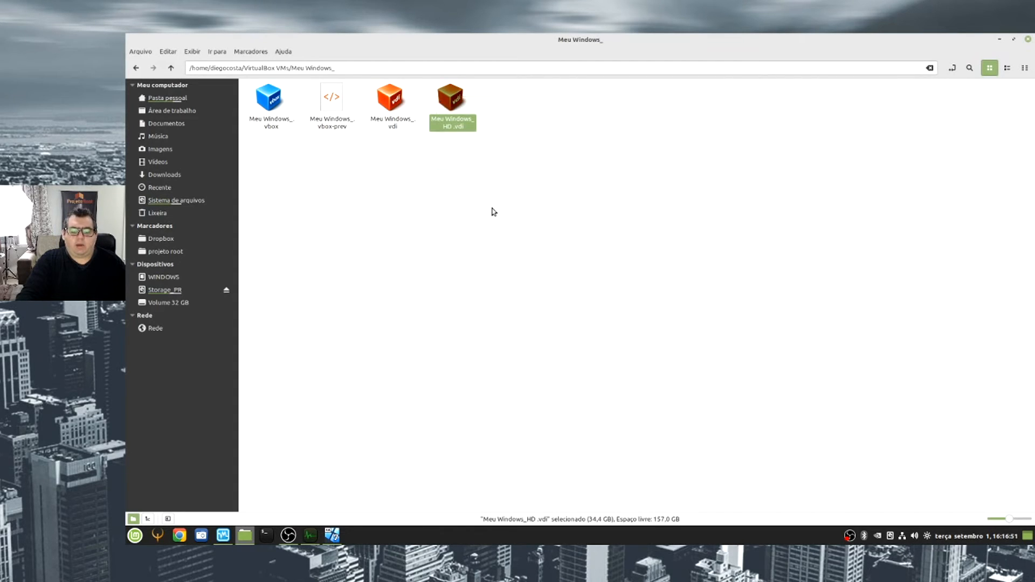
left_click(542, 268)
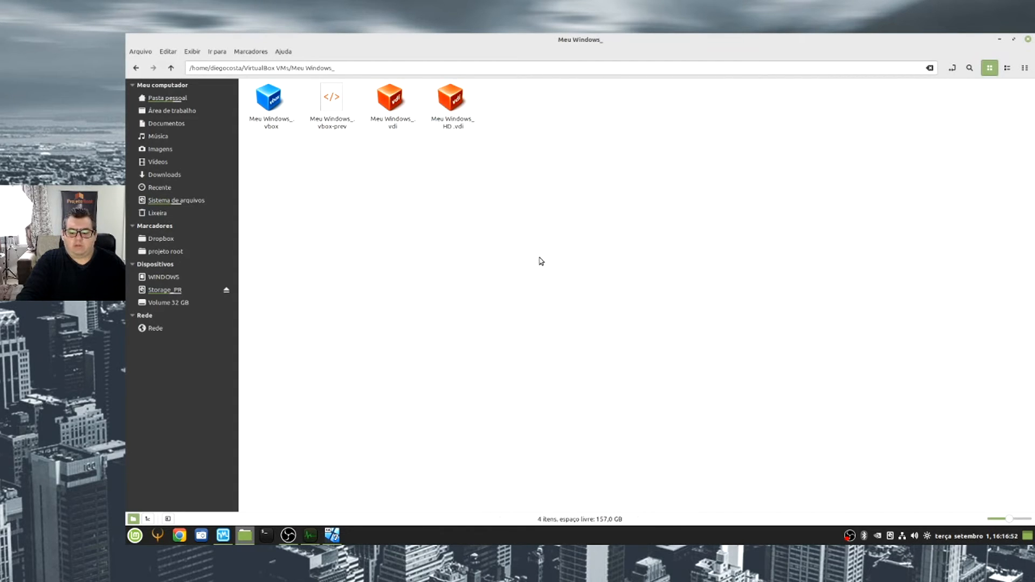
Recheck the size of Meu Windows_.vdi in its properties for comparison with the fixed-size disk
right_click(396, 114)
left_click(415, 259)
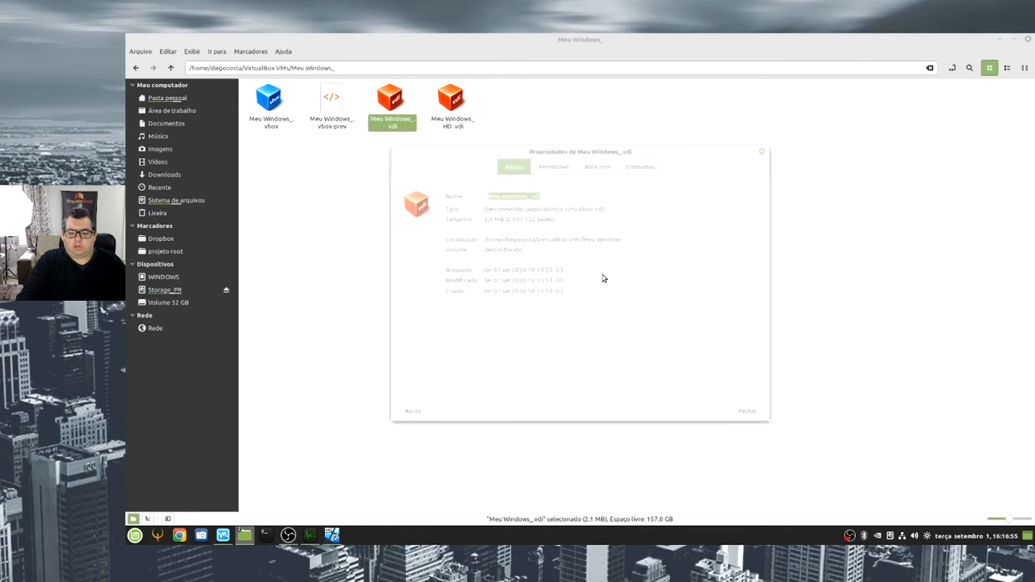
left_click_drag(501, 214, 475, 218)
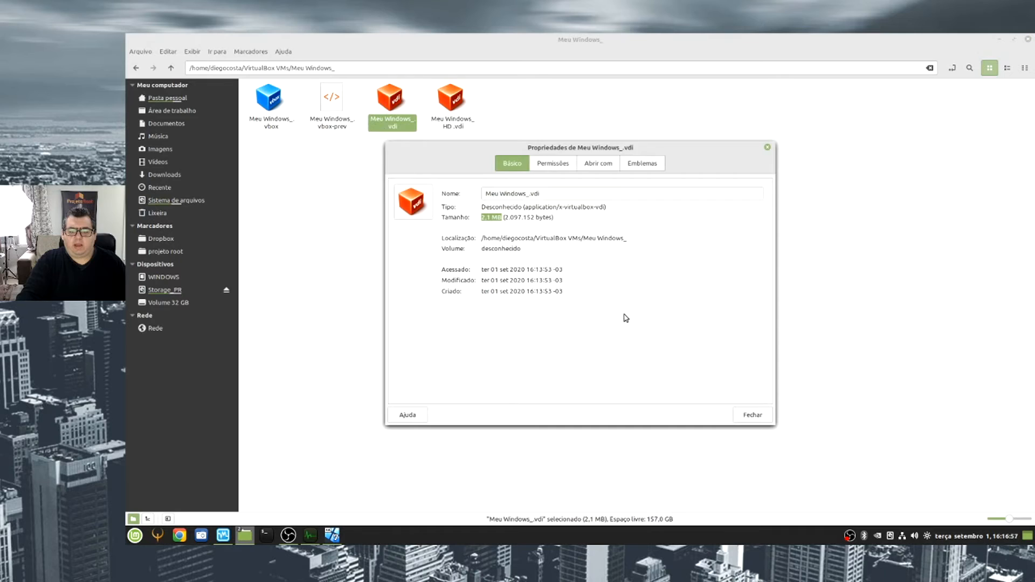
key("Escape")
Recheck the size of Meu Windows_HD .vdi in its properties and return to the Meu Windows storage settings
right_click(457, 115)
left_click(477, 268)
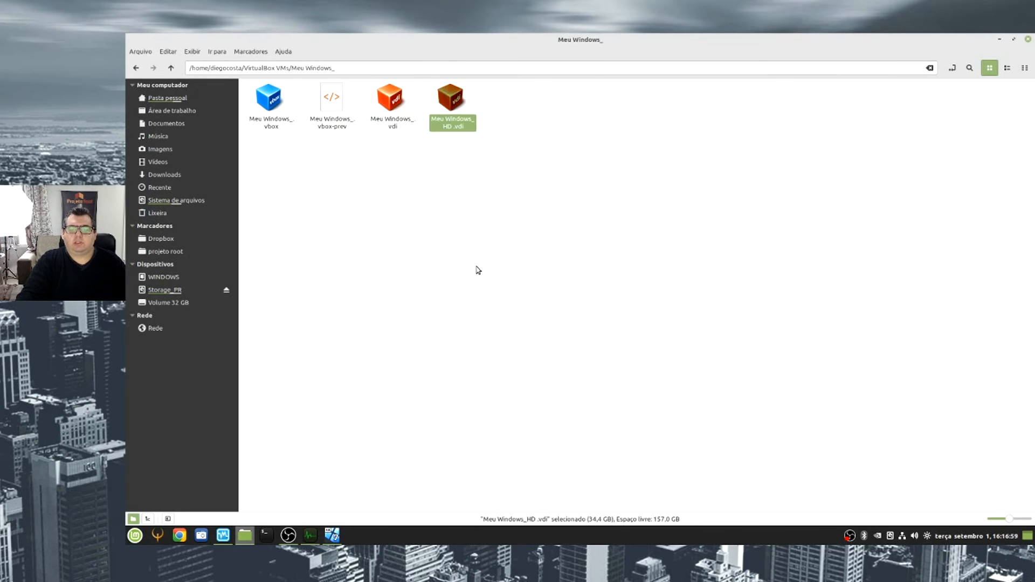
left_click_drag(503, 215, 474, 217)
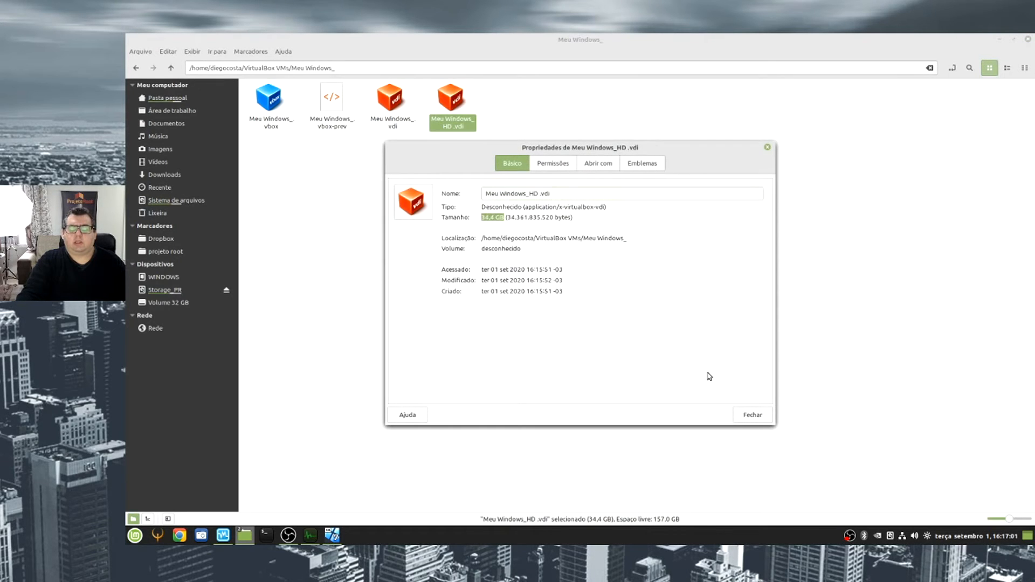
left_click(767, 148)
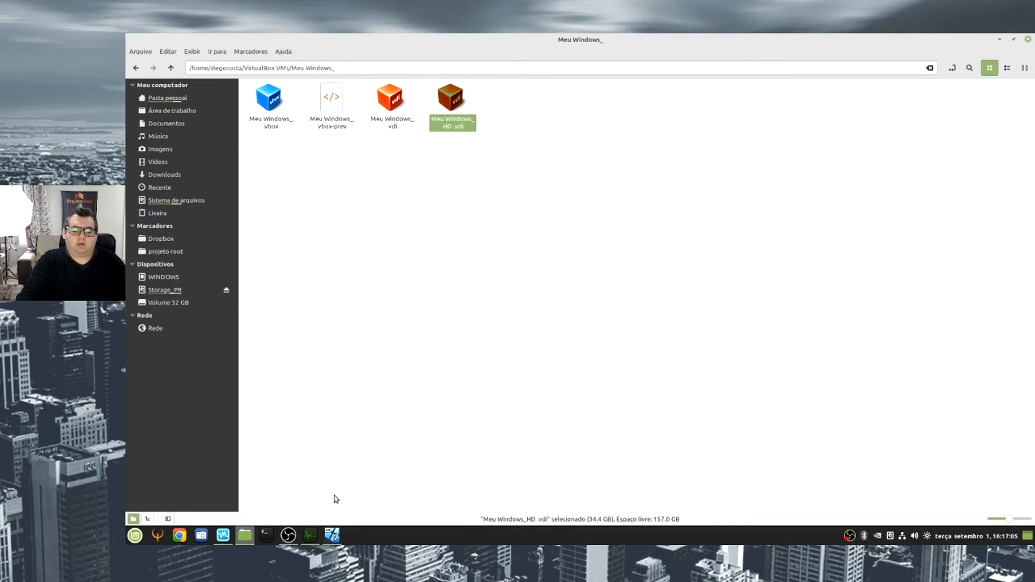
left_click(429, 302)
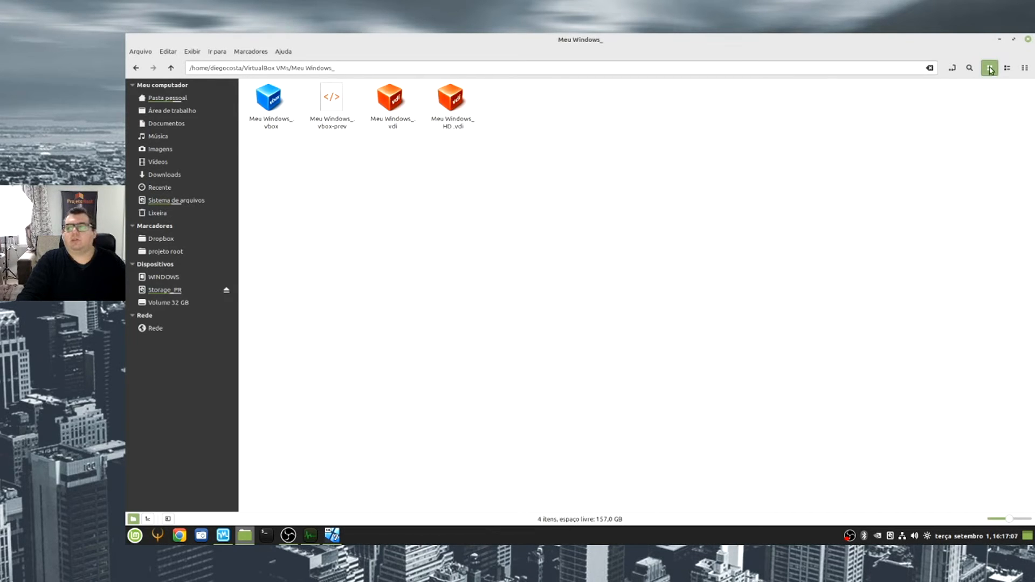
left_click(999, 39)
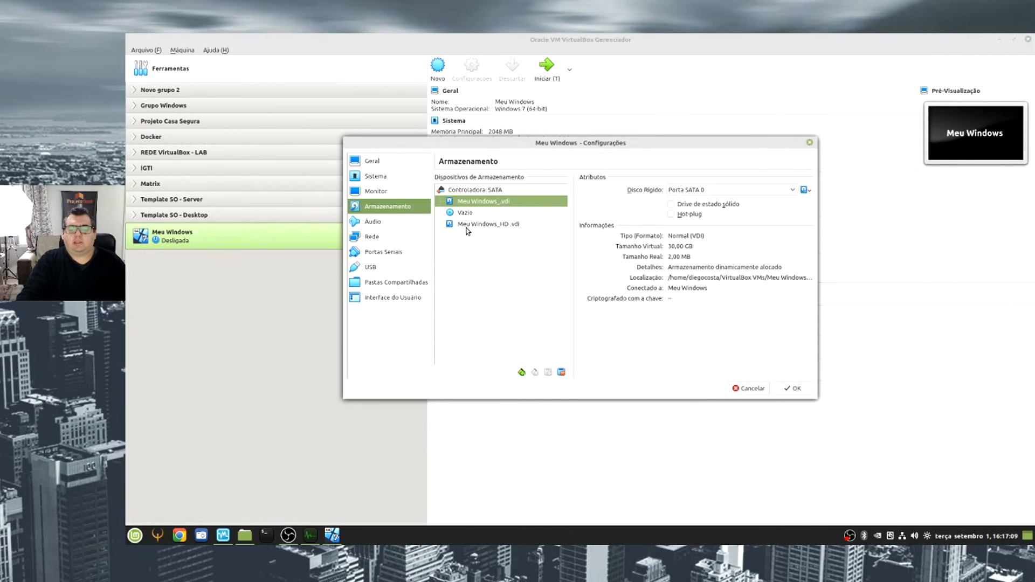
Remove the Meu Windows_HD .vdi attachment from the SATA controller and save the machine settings
left_click(499, 225)
right_click(499, 226)
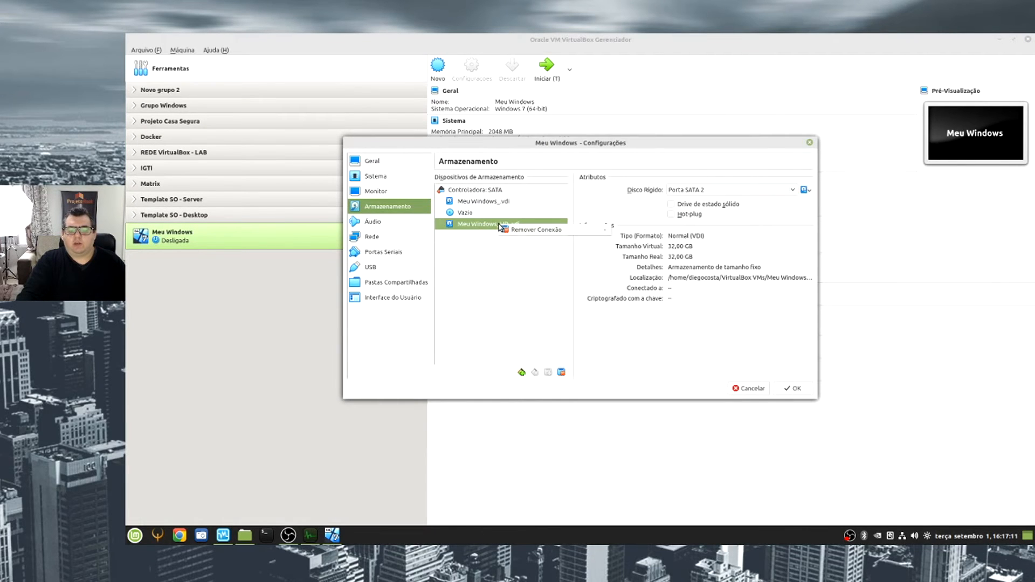
left_click(503, 232)
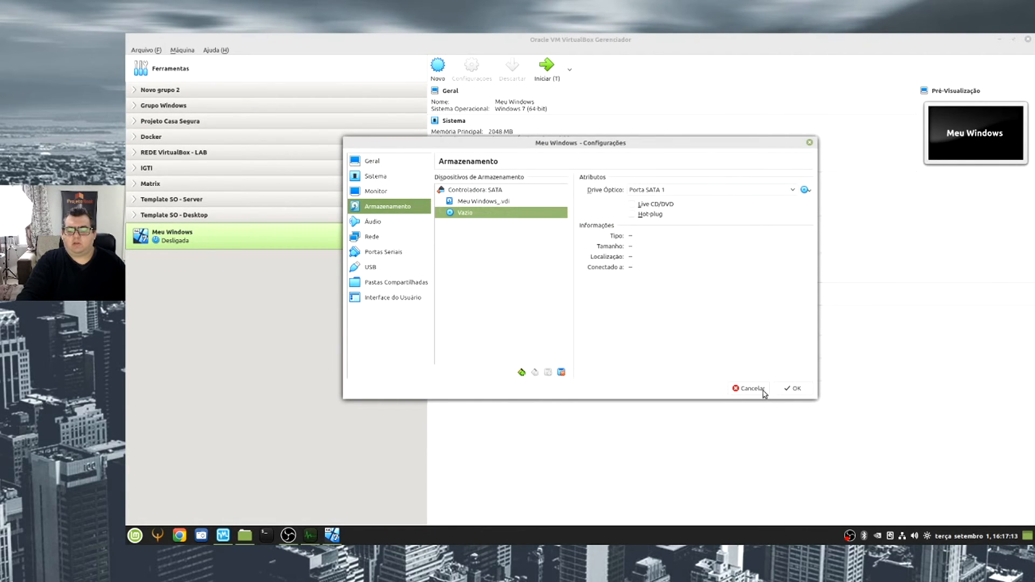
left_click(792, 389)
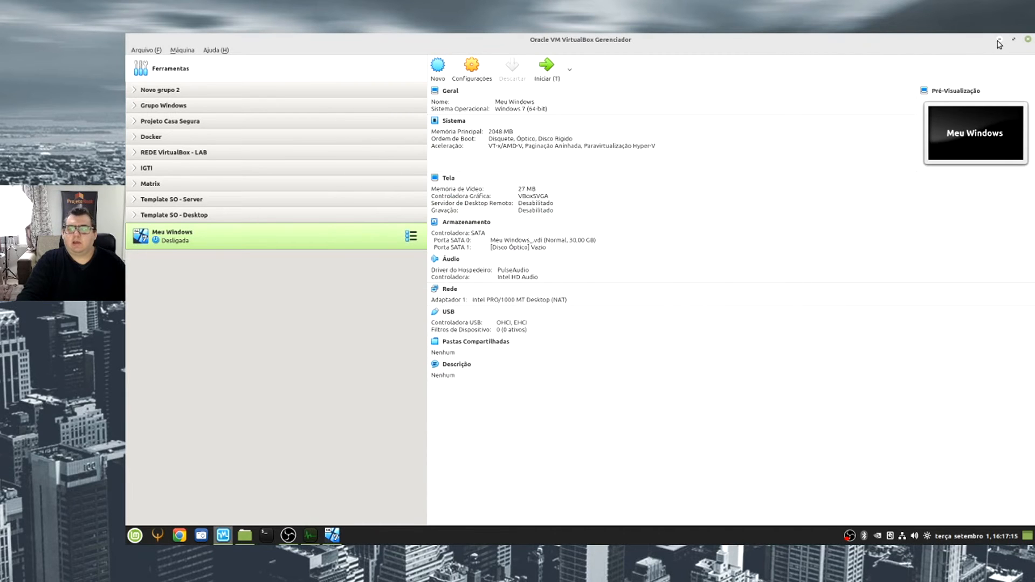
Switch to the file manager and permanently delete Meu Windows_HD .vdi from the Meu Windows_ folder
left_click(999, 40)
left_click(244, 535)
left_click(451, 115)
right_click(451, 117)
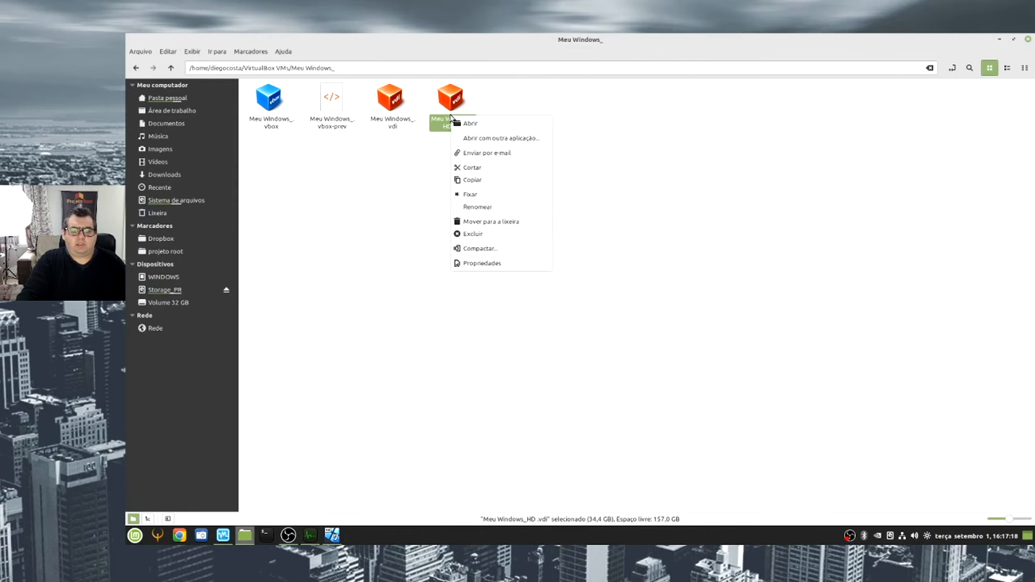
left_click(472, 233)
left_click(685, 324)
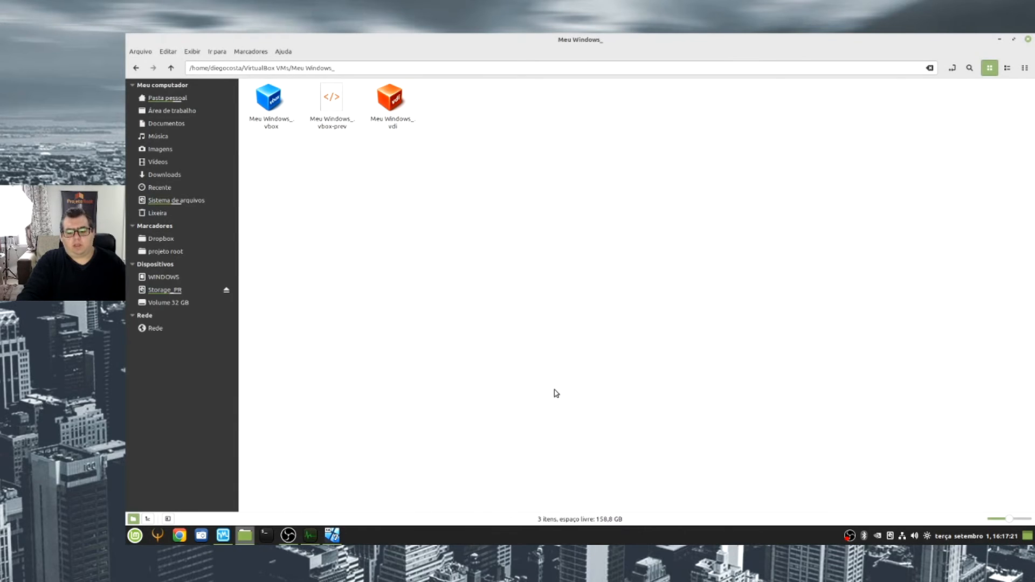
Check the remaining files in the Meu Windows_ folder and view the running Windows 7 (Antes) machine window
left_click_drag(474, 181, 253, 83)
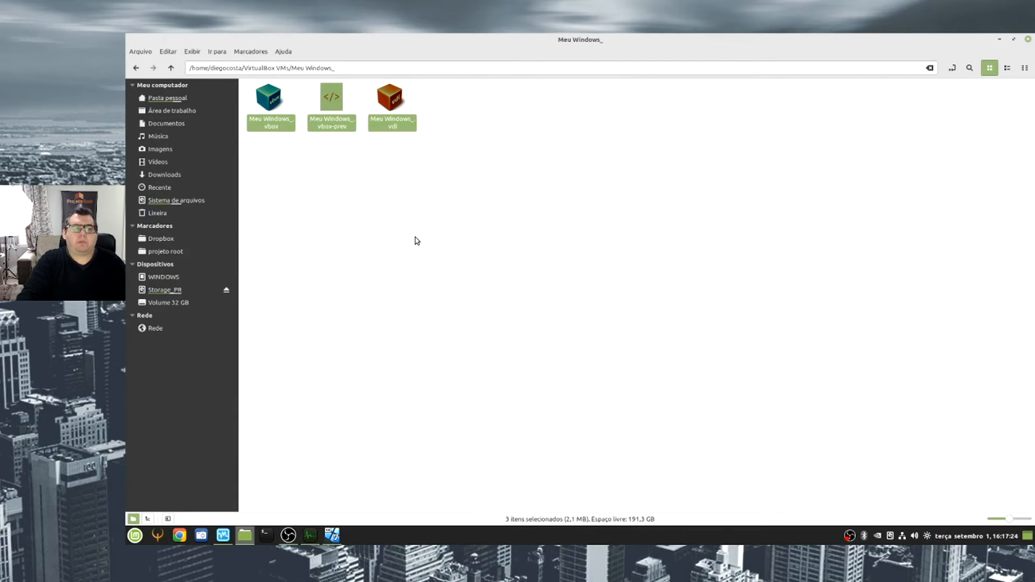
left_click(491, 313)
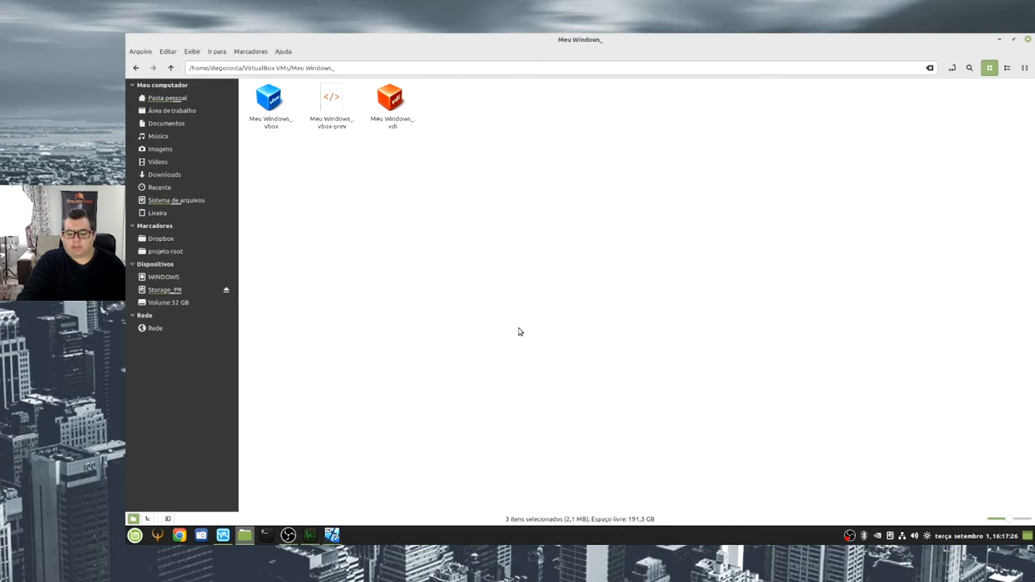
left_click(1001, 39)
left_click(332, 535)
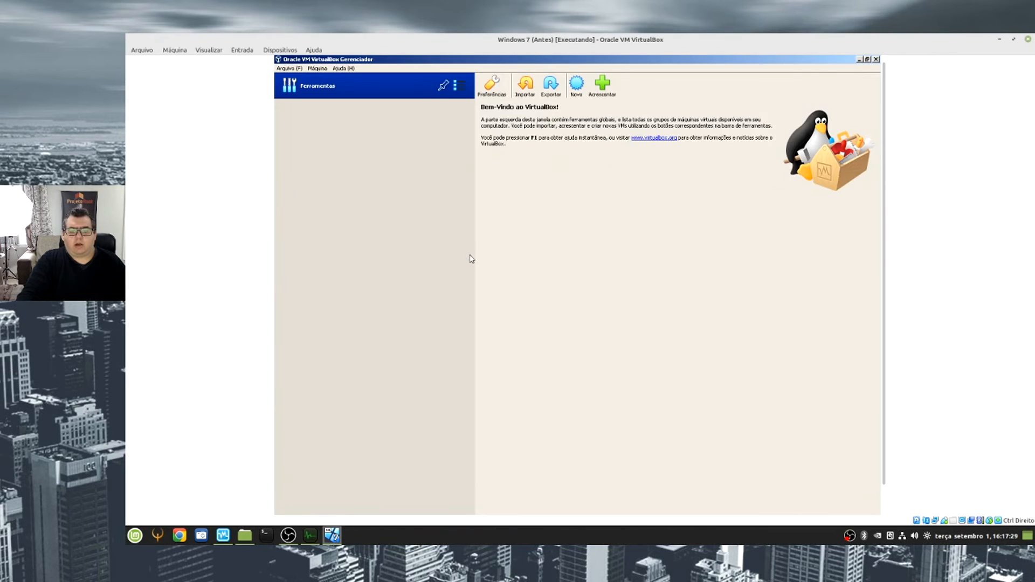
Return to the VirtualBox manager, start the Meu Windows machine and dismiss the keyboard auto-capture notice
left_click(222, 535)
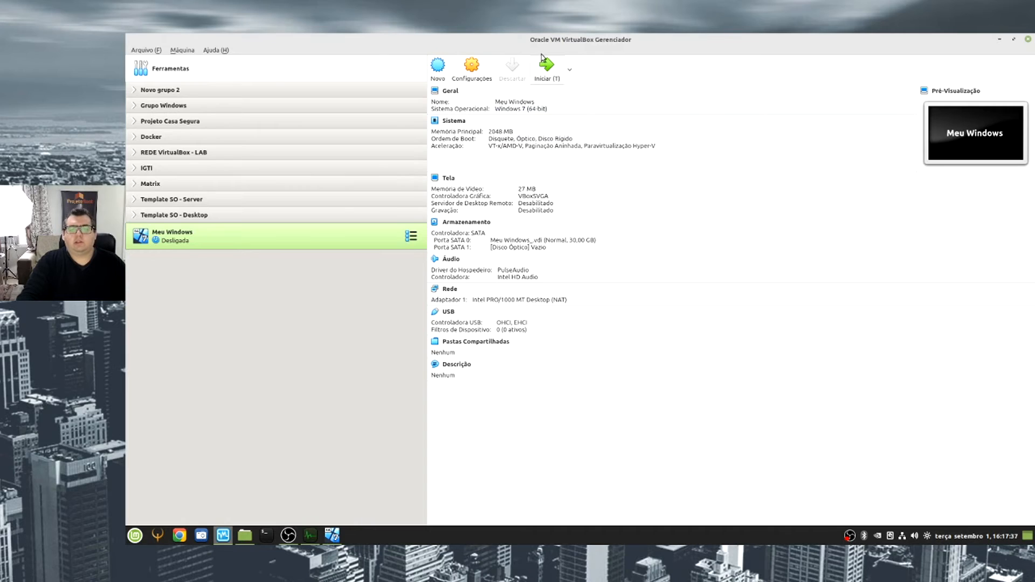
left_click(544, 72)
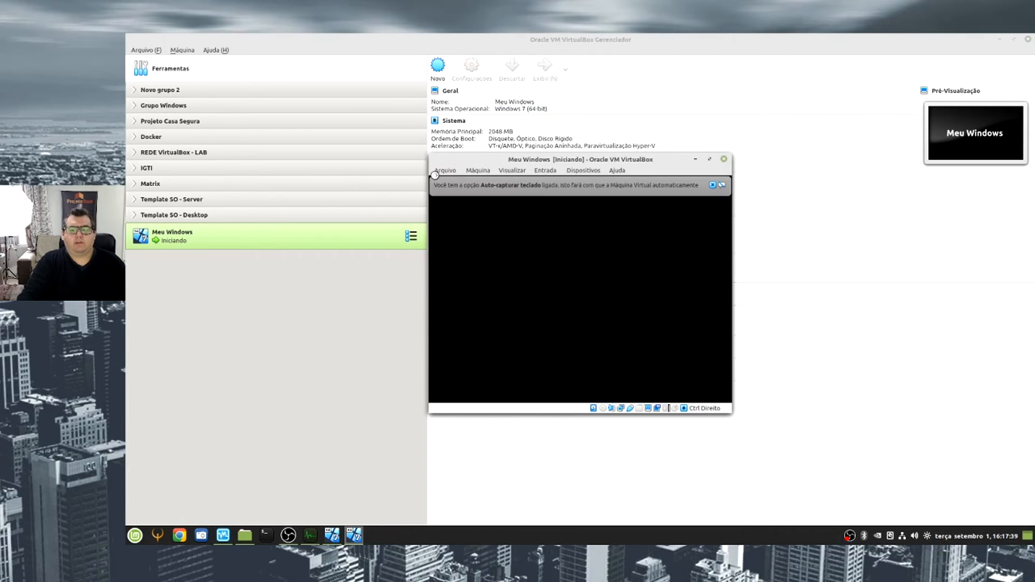
left_click(716, 186)
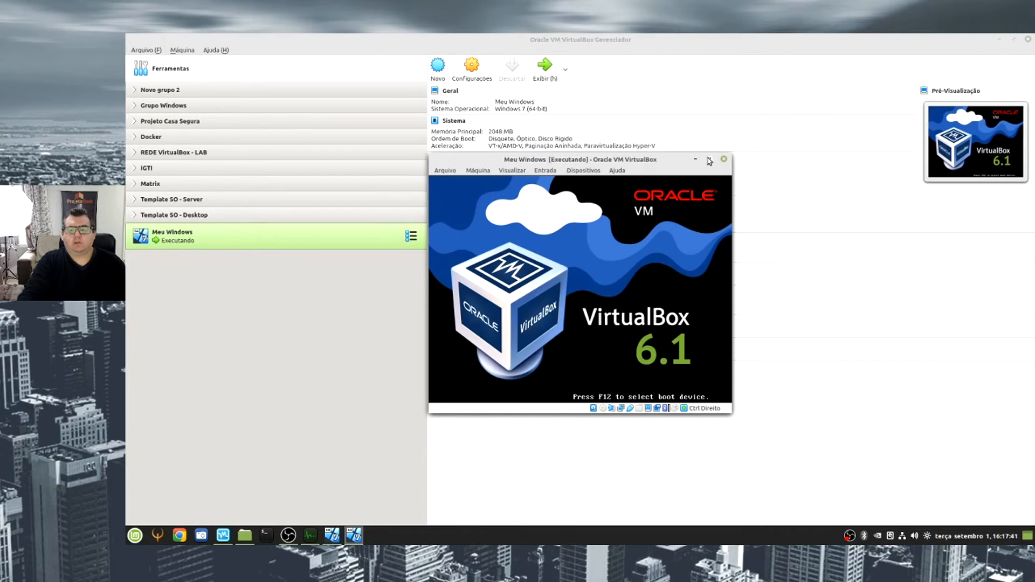
Switch the Meu Windows machine window to scaled mode and maximize it
left_click(710, 159)
left_click(208, 50)
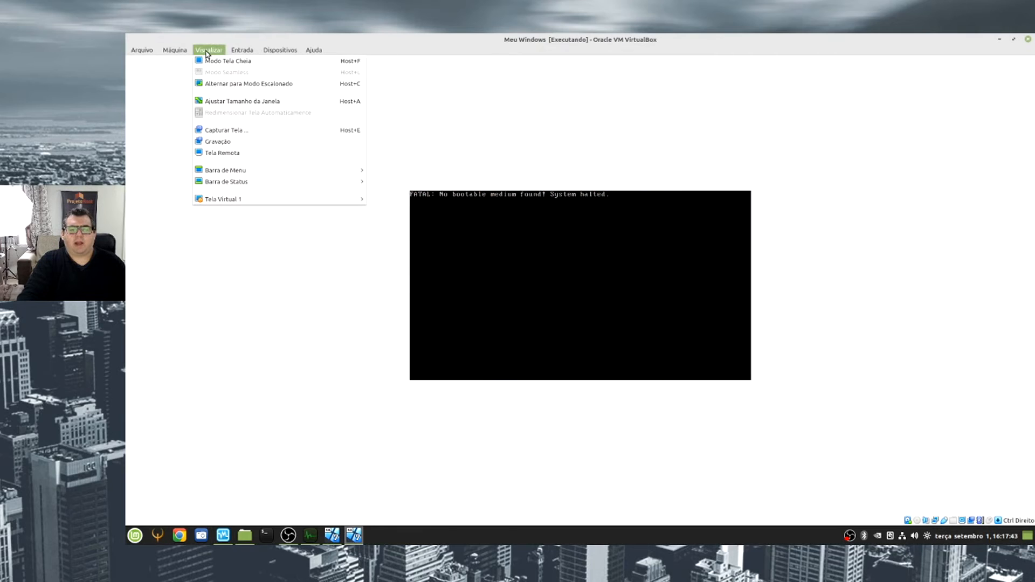
left_click(256, 85)
left_click(709, 160)
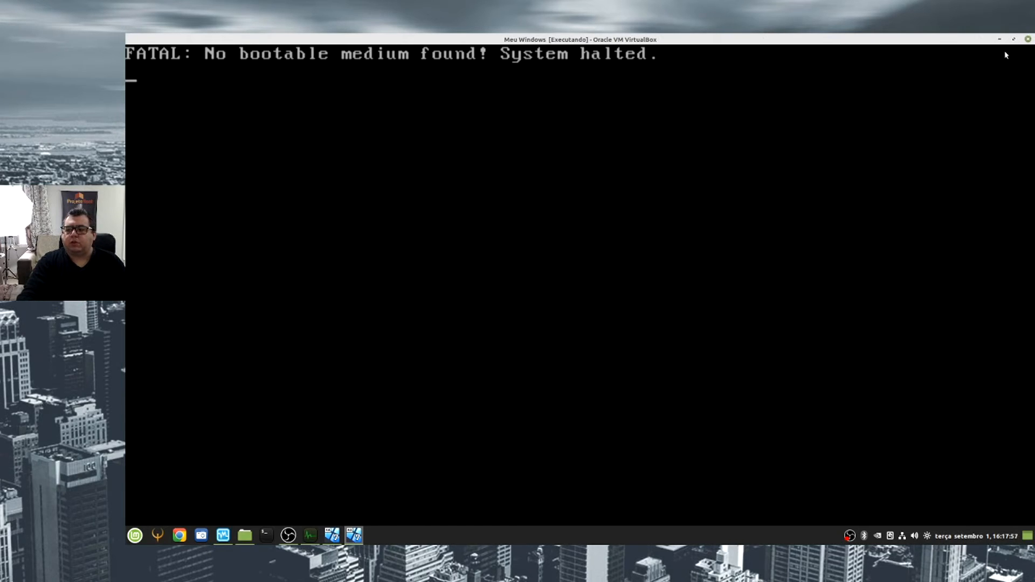
Close the Meu Windows machine by powering it off
left_click(1029, 40)
left_click(581, 284)
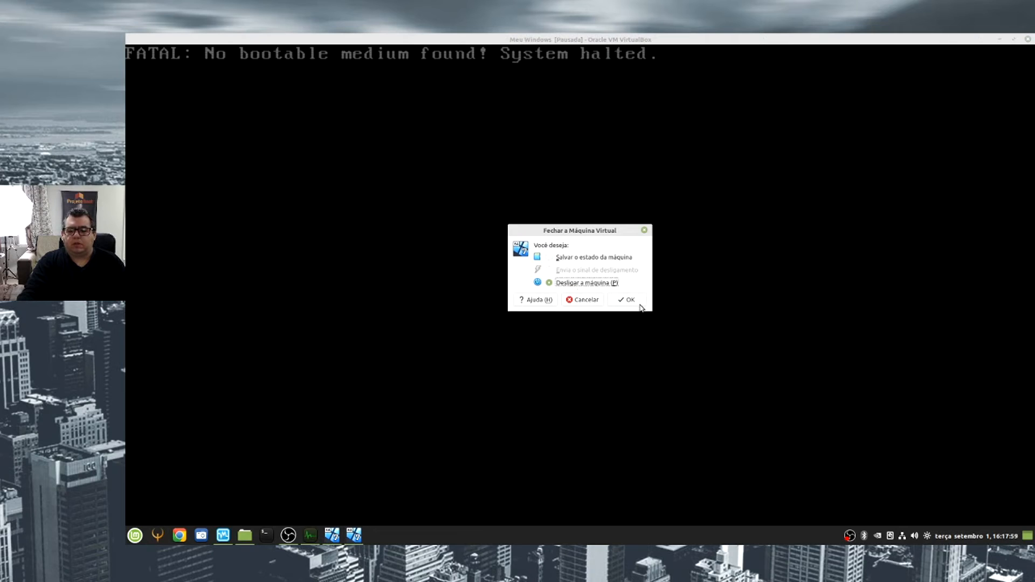
left_click(639, 301)
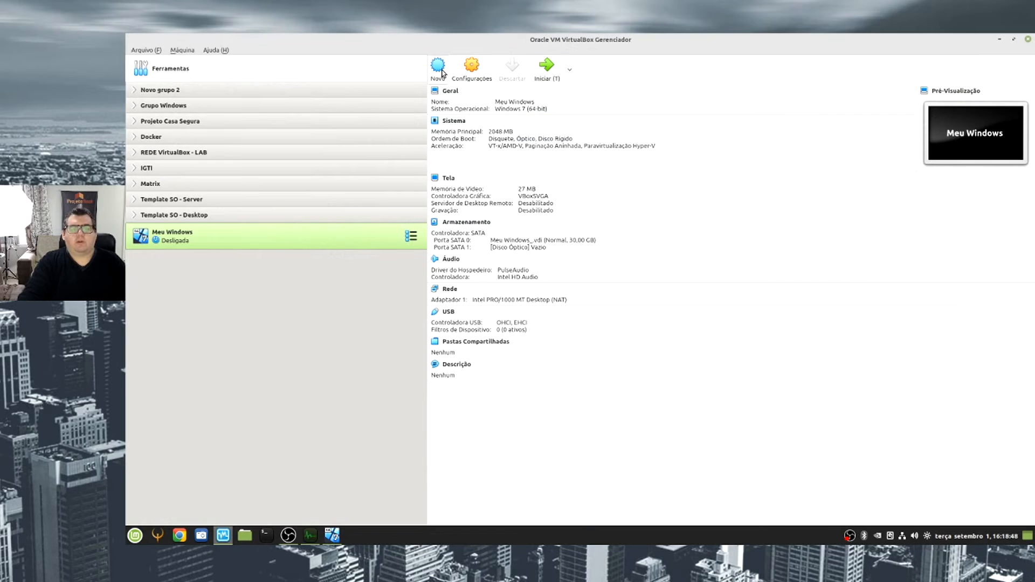
Start creating a virtual machine named Debian_10_aula, keeping type Linux and version Debian (64-bit)
left_click(443, 73)
type("Debian_10")
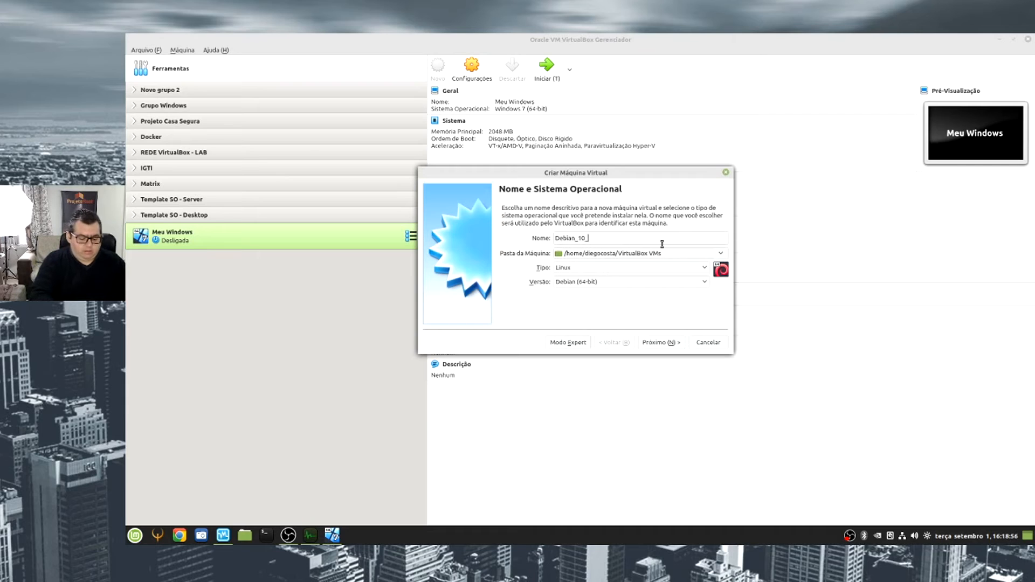
type("_aula")
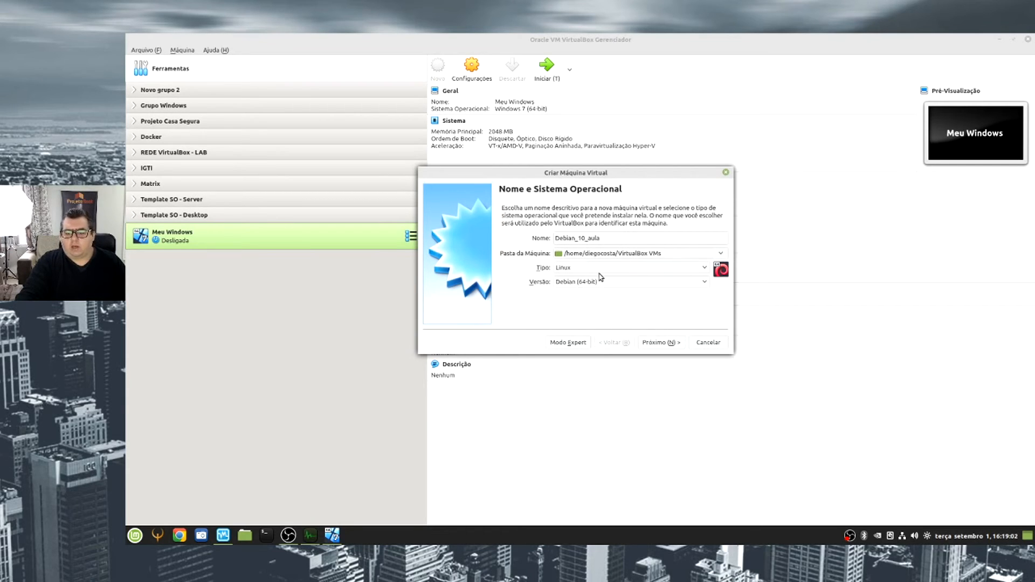
left_click(672, 347)
Set the new machine's memory size to 2048 MB and continue to the hard disk options
left_click_drag(705, 243, 673, 241)
type("2040")
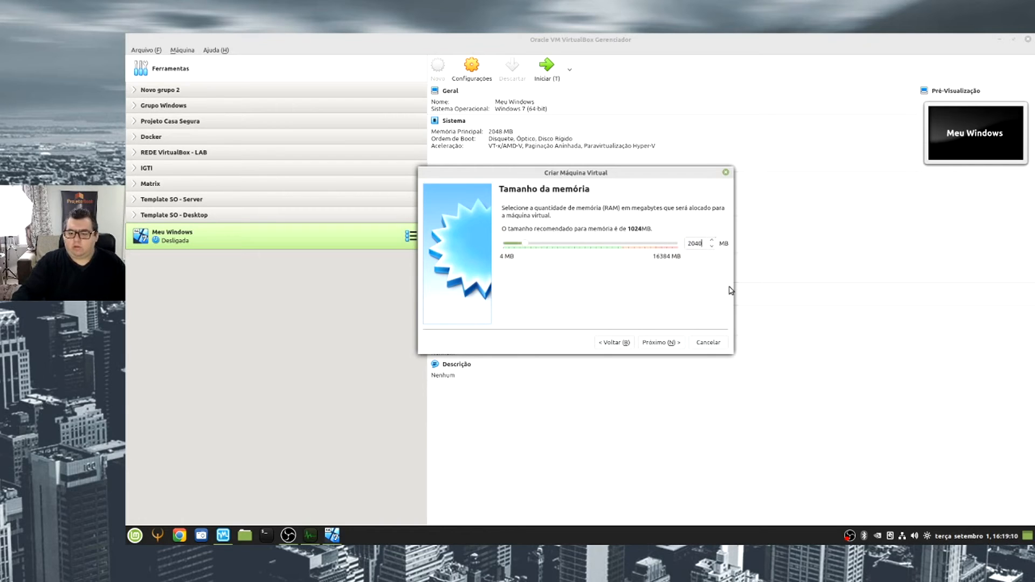
key("BackSpace")
type("8")
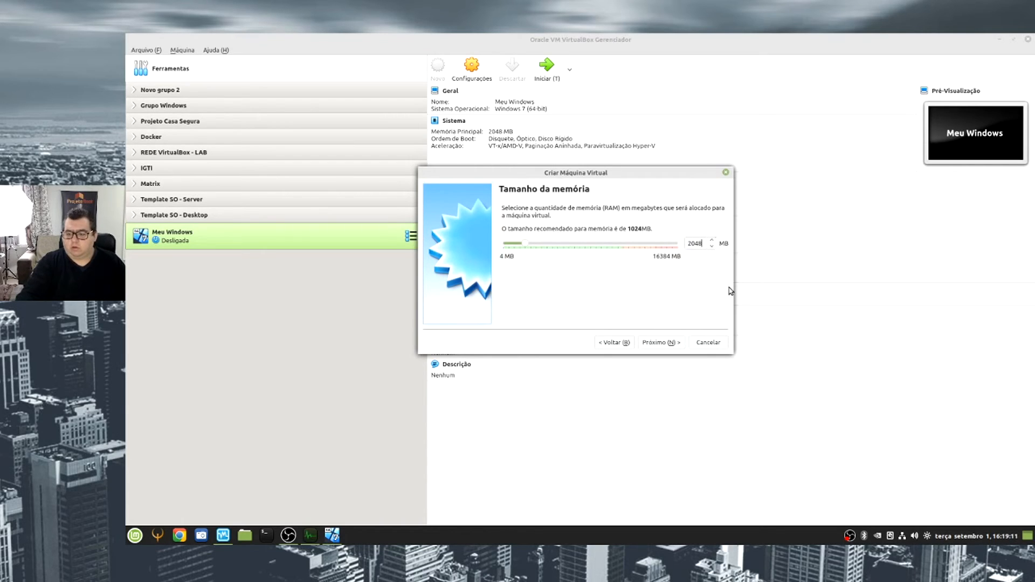
left_click(662, 345)
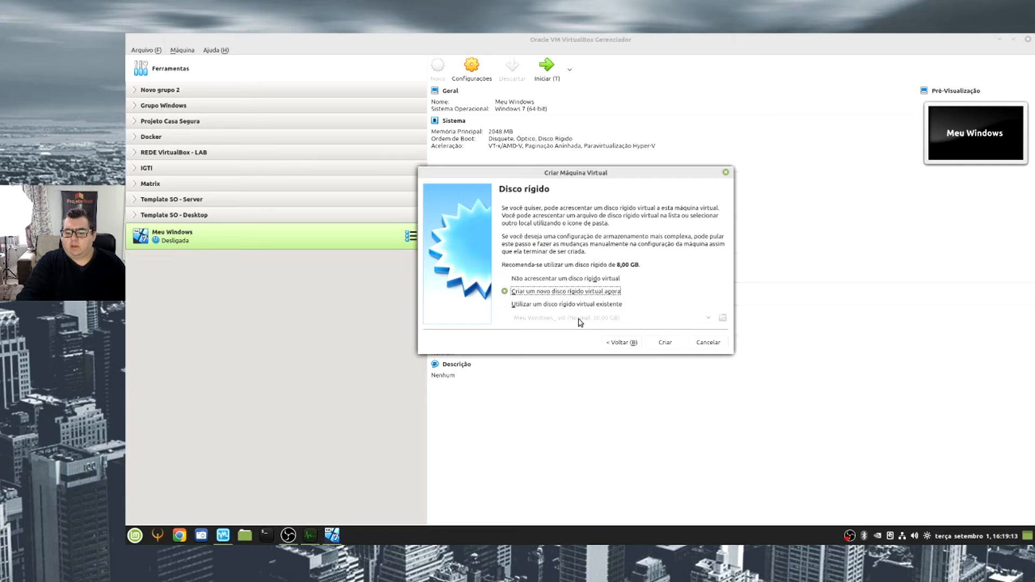
Create a new dynamically allocated 20 GB virtual hard disk for Debian_10_aula and finish creating the machine
left_click(661, 345)
left_click(656, 345)
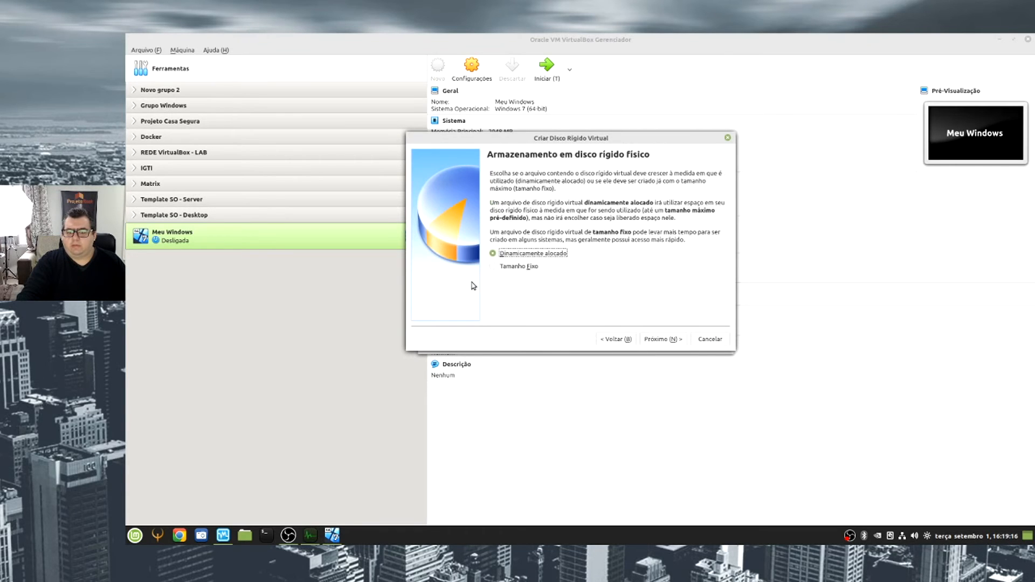
left_click(670, 341)
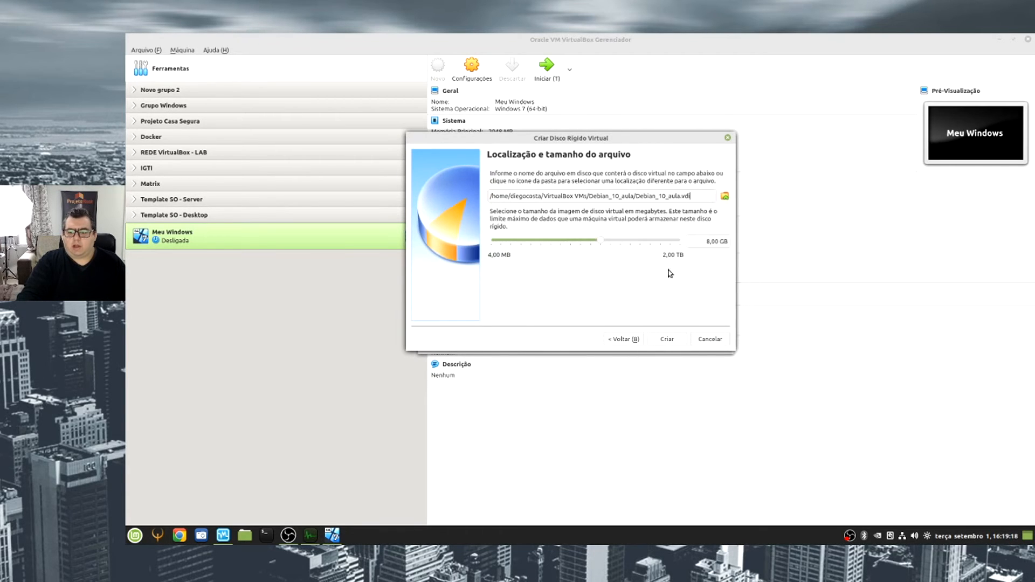
left_click_drag(711, 240, 684, 244)
type("20")
left_click(668, 341)
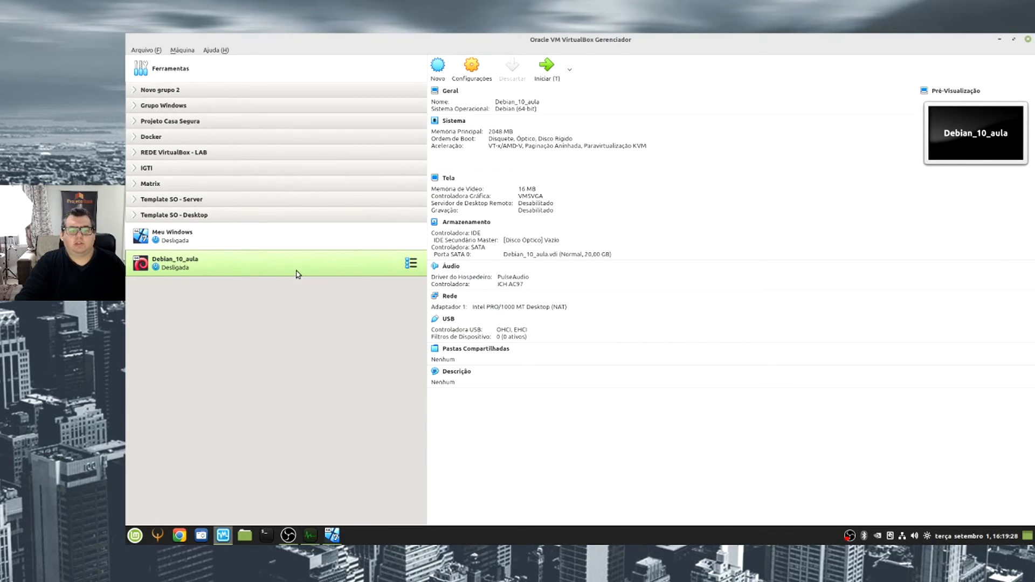
Load debian-10.5.0-amd64-netinst.iso into the empty IDE optical drive of Debian_10_aula and save the storage settings
left_click(472, 69)
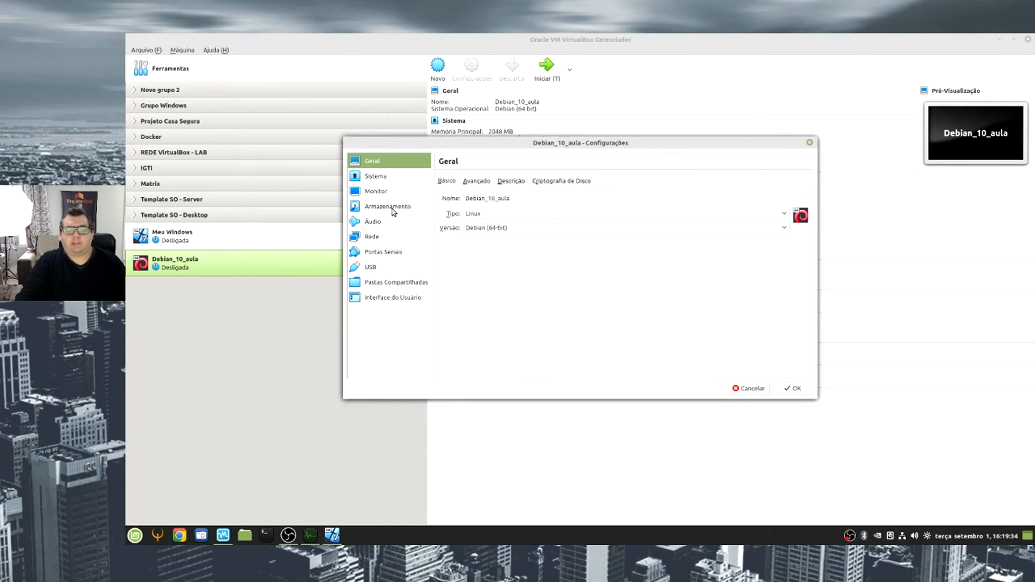
left_click(393, 209)
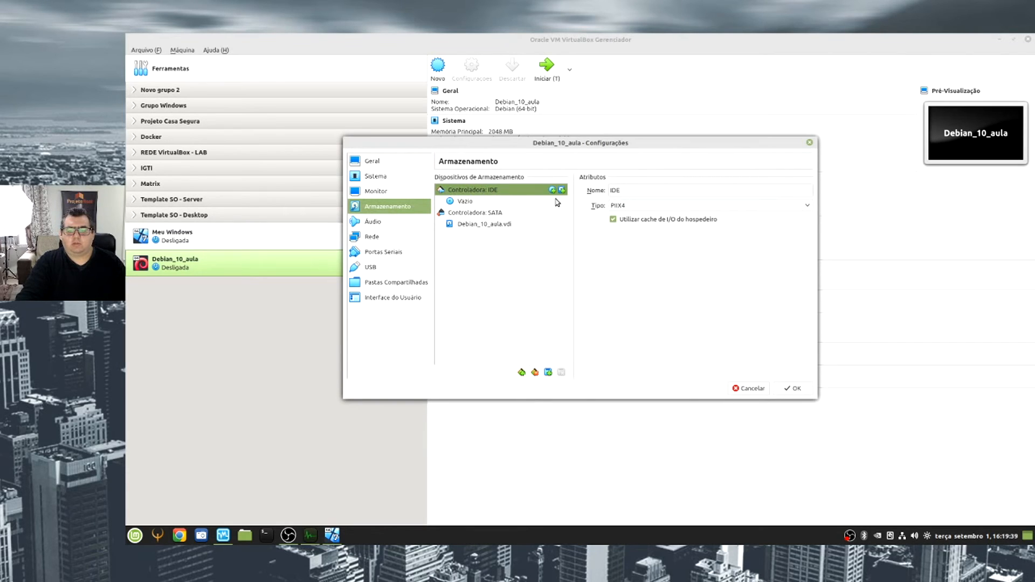
left_click(467, 204)
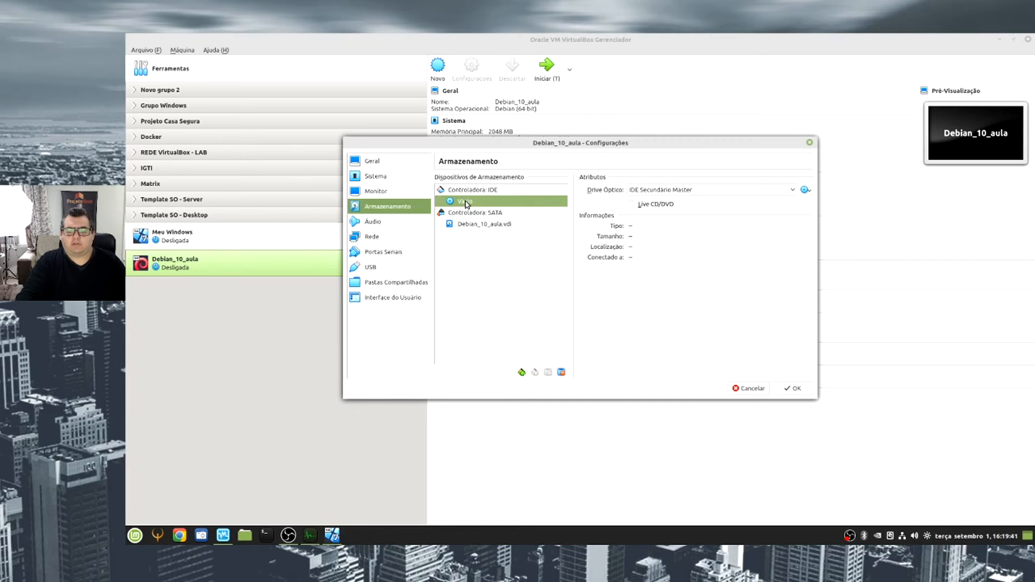
left_click(805, 191)
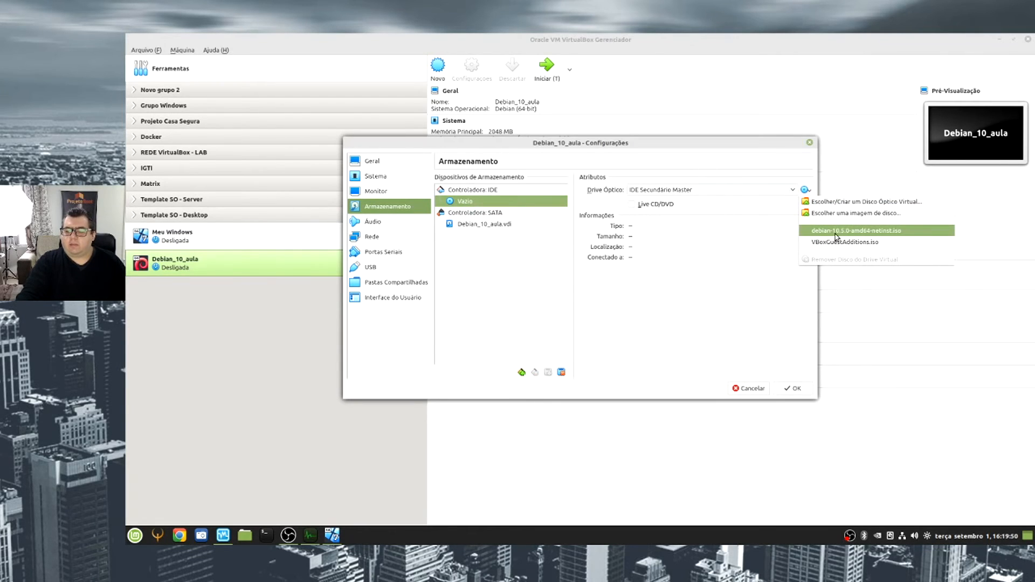
left_click(852, 233)
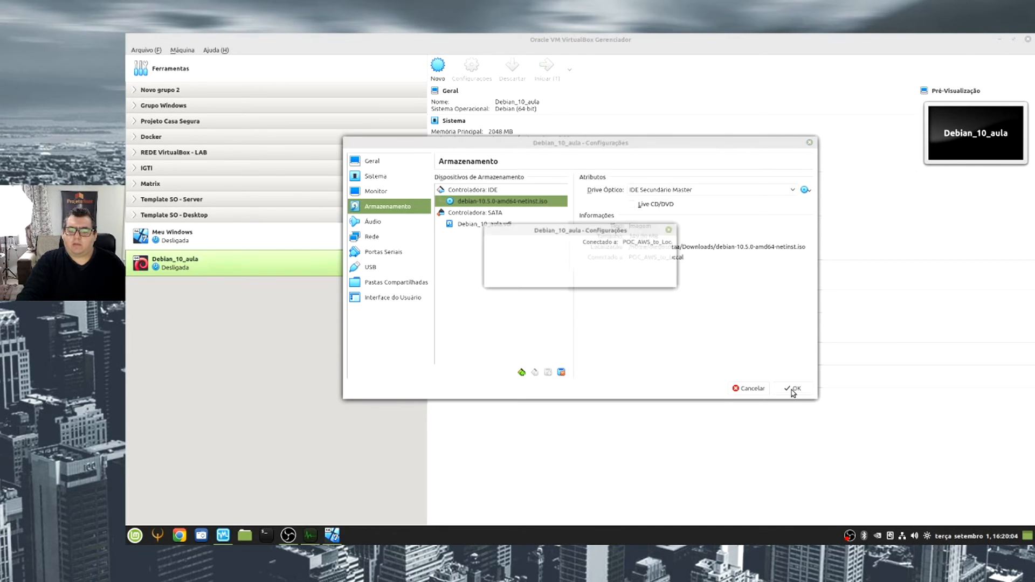
left_click(792, 390)
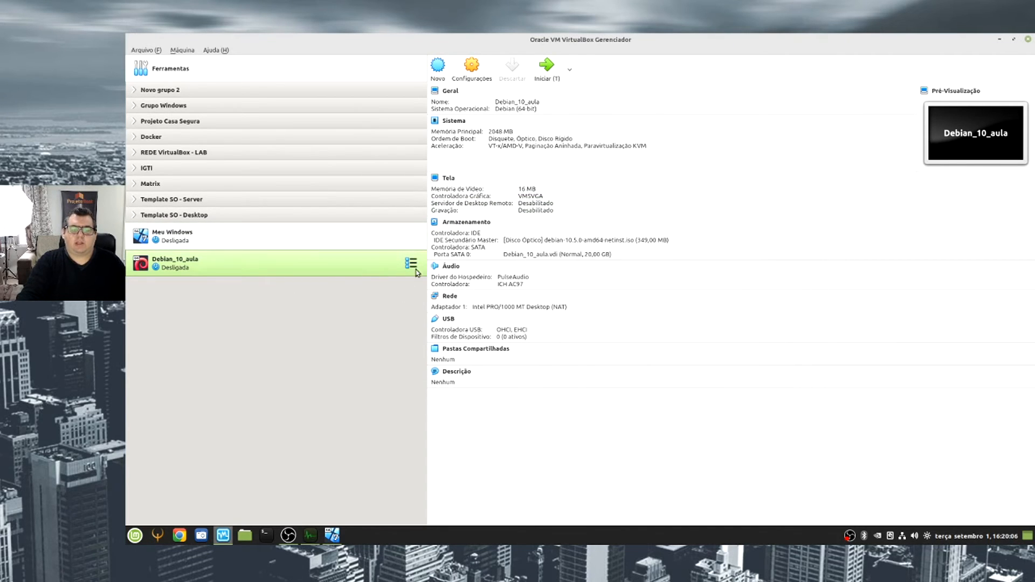
Start Debian_10_aula with debian-10.5.0-amd64-netinst.iso as the boot disk
left_click(546, 66)
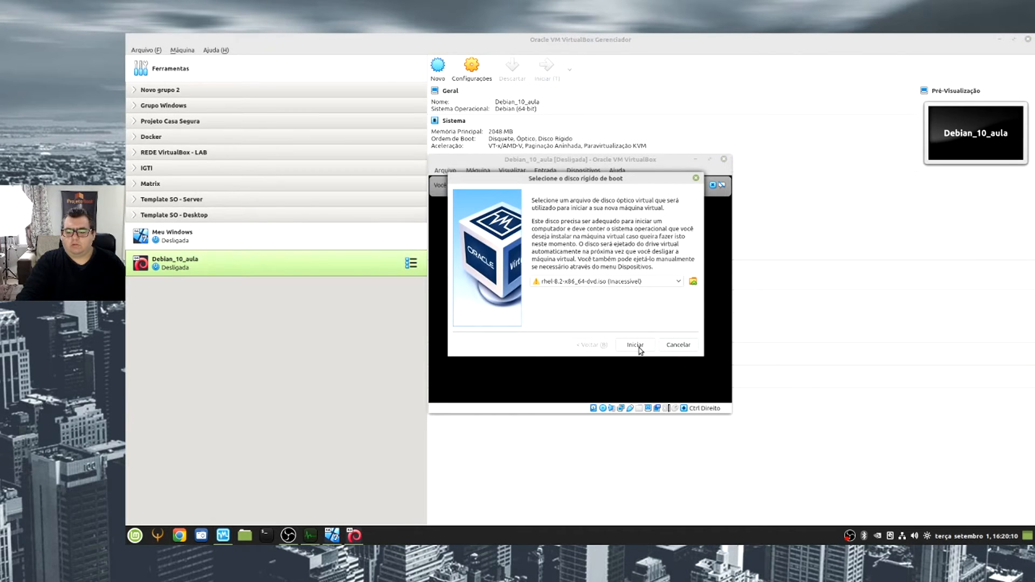
left_click(635, 284)
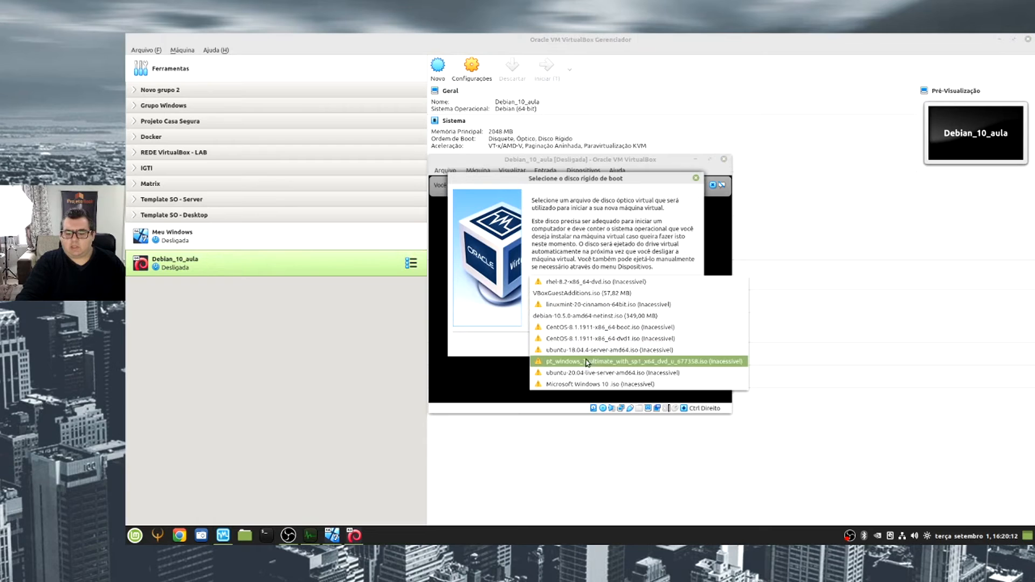
left_click(594, 318)
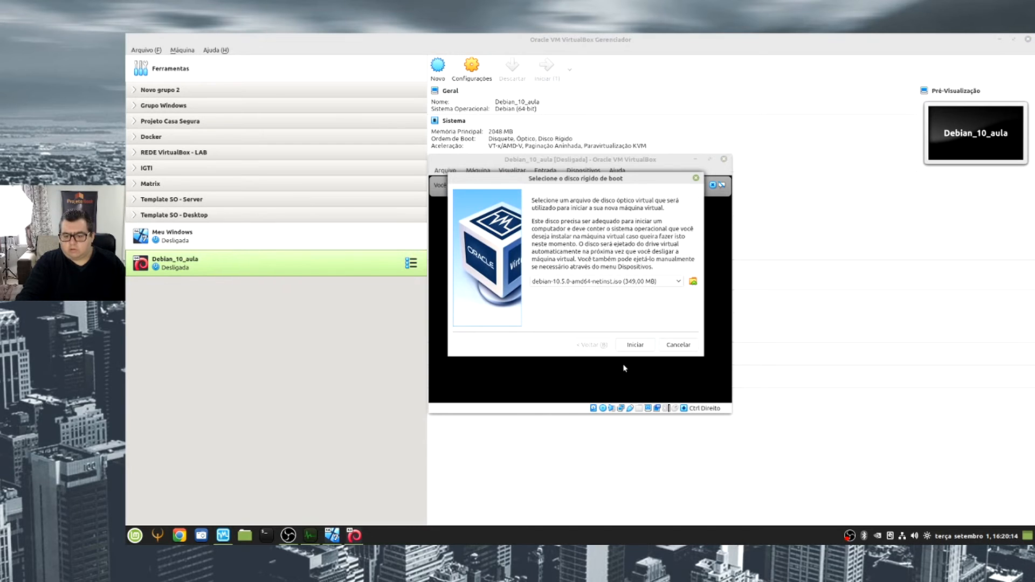
left_click(646, 347)
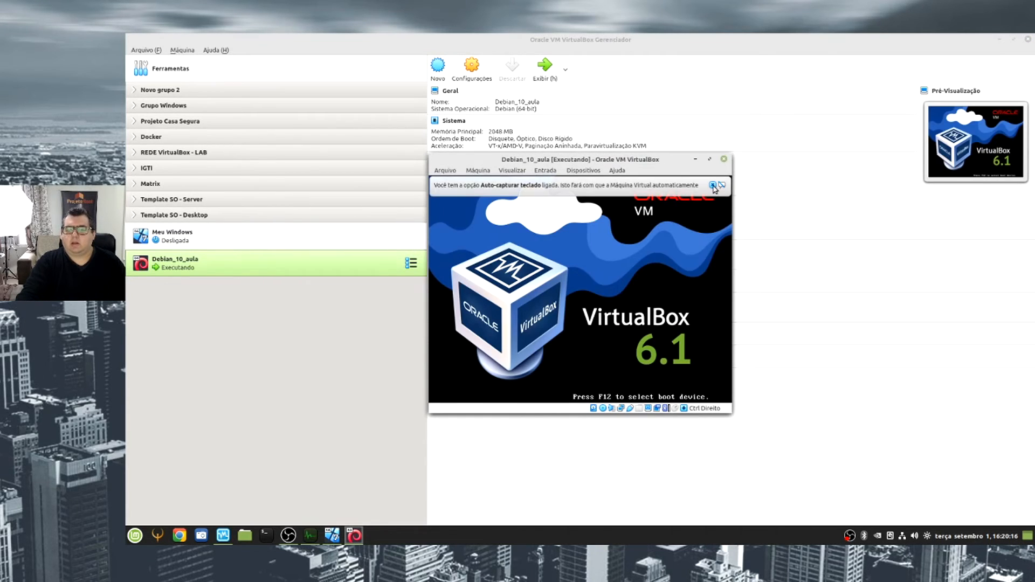
Show the Debian_10_aula window maximized in scaled mode and try moving through the installer menu, ending on Graphical install
left_click(709, 160)
left_click(208, 50)
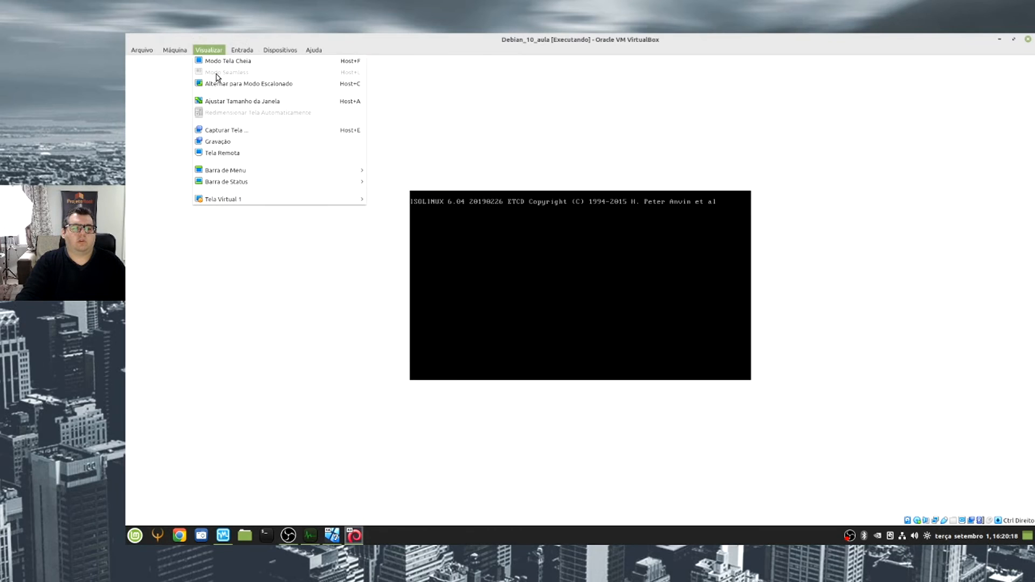
left_click(235, 87)
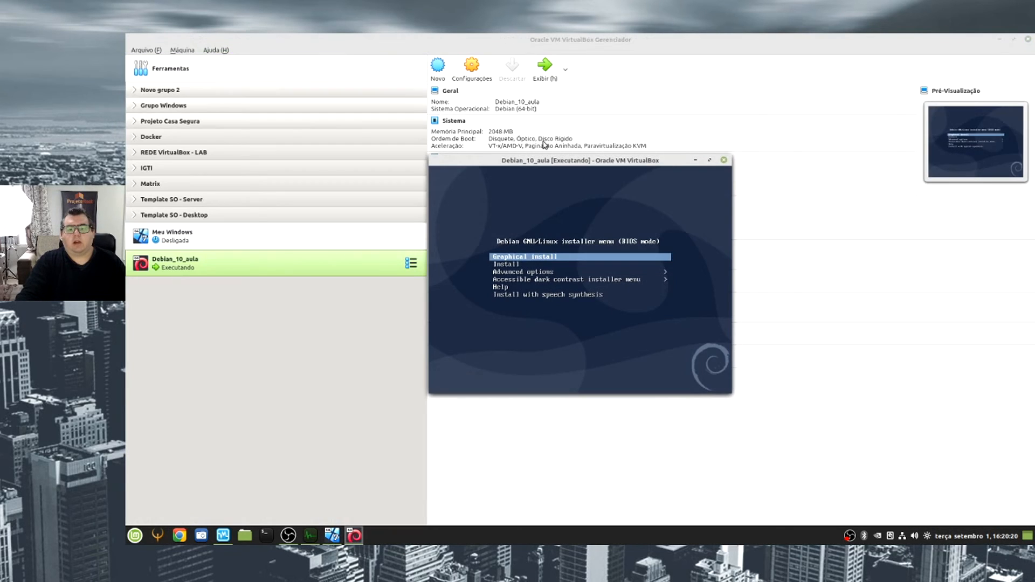
left_click(709, 160)
key("Down")
key("Up")
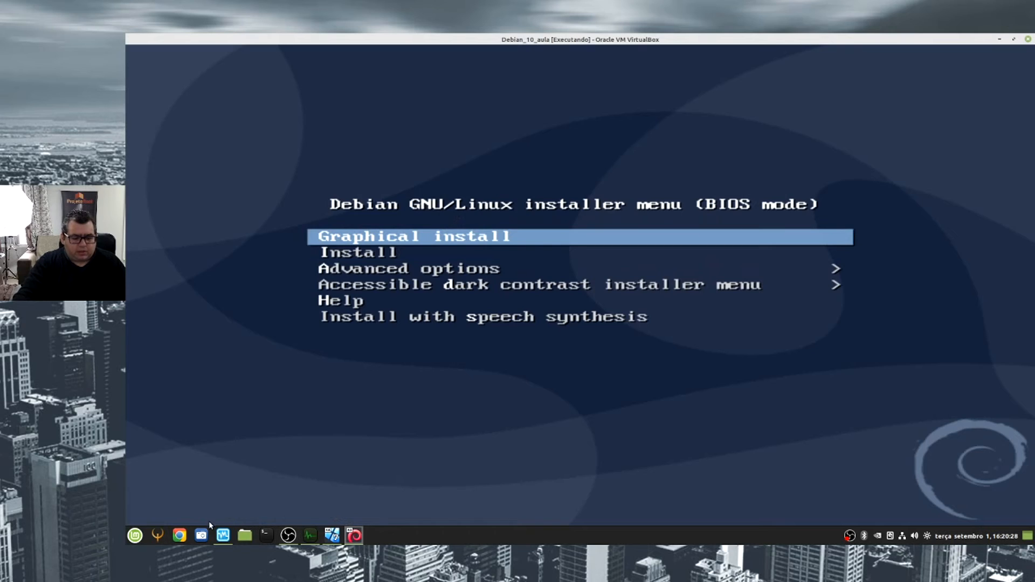
Return to the VirtualBox manager, start the Meu Windows machine and dismiss the keyboard auto-capture notice
left_click(222, 536)
left_click(226, 236)
left_click(546, 66)
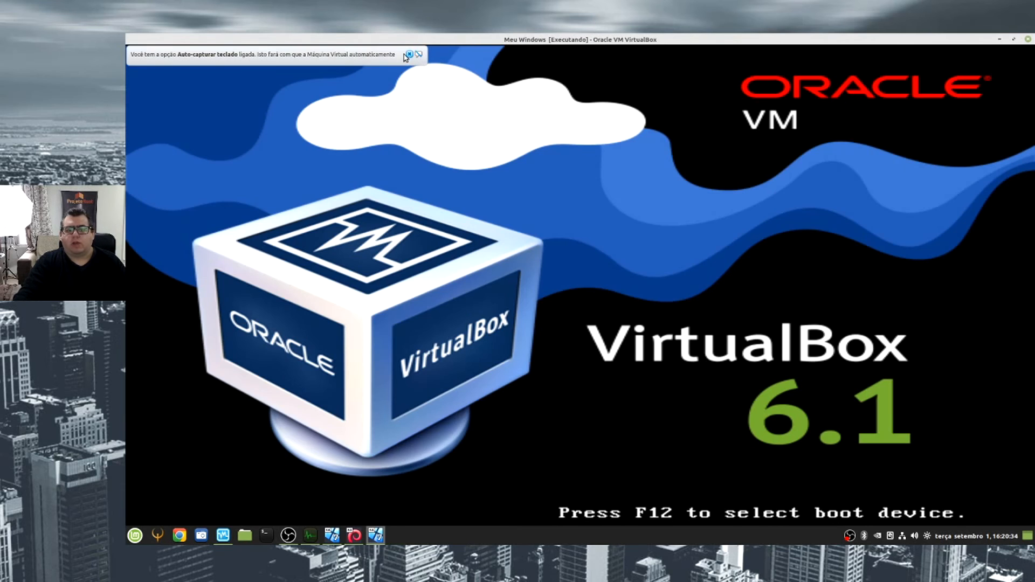
left_click(409, 55)
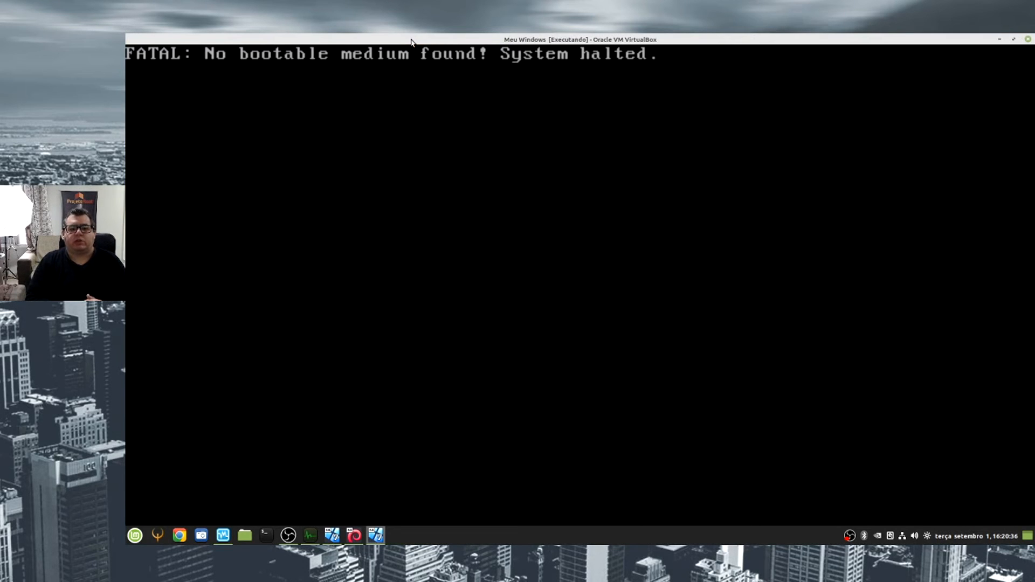
Restore the Meu Windows window to its smaller size, minimize the manager and place the window over Debian_10_aula to compare both machines
left_click_drag(412, 43, 312, 116)
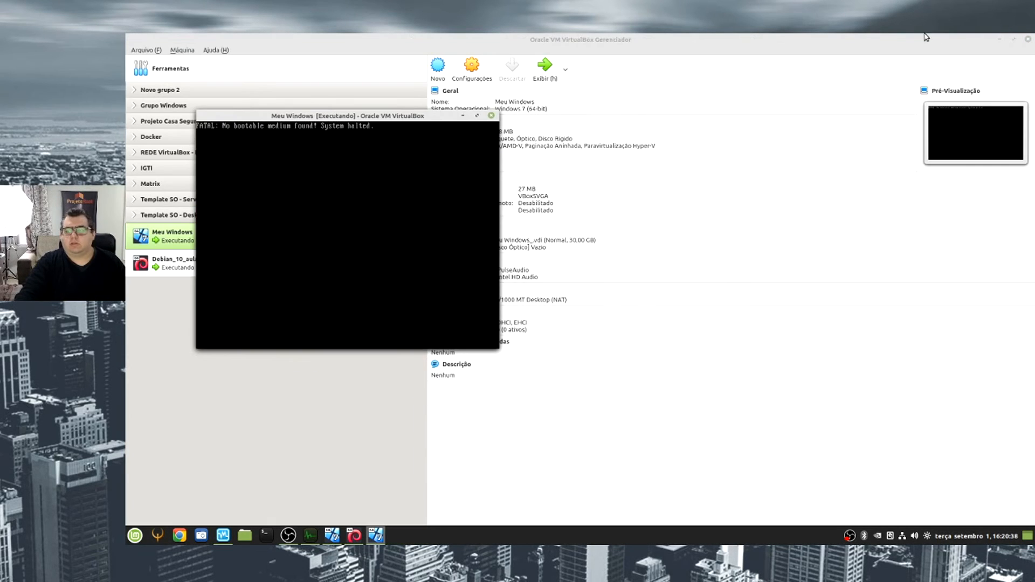
left_click(1000, 39)
left_click_drag(409, 116, 915, 40)
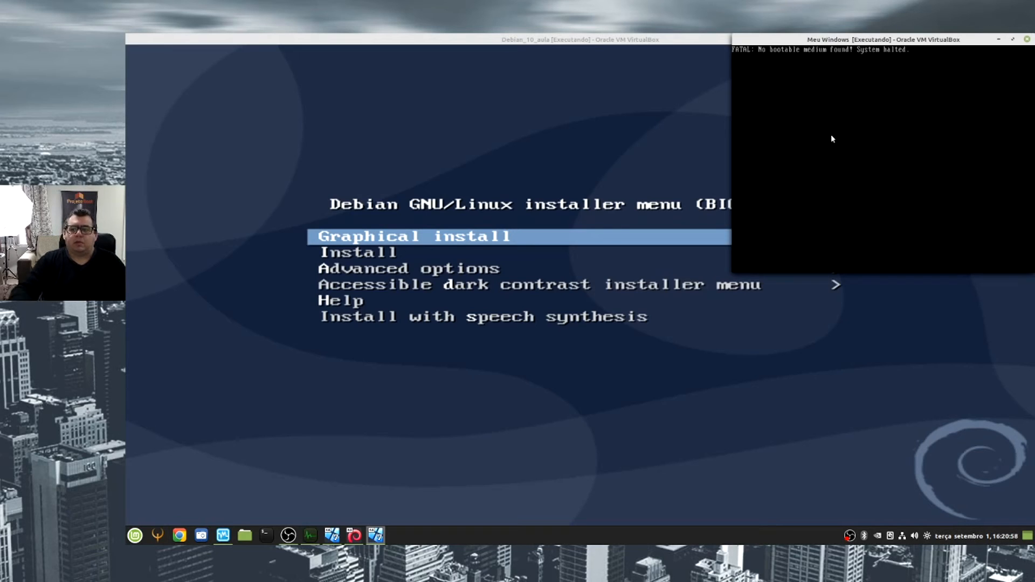
left_click_drag(831, 42, 598, 107)
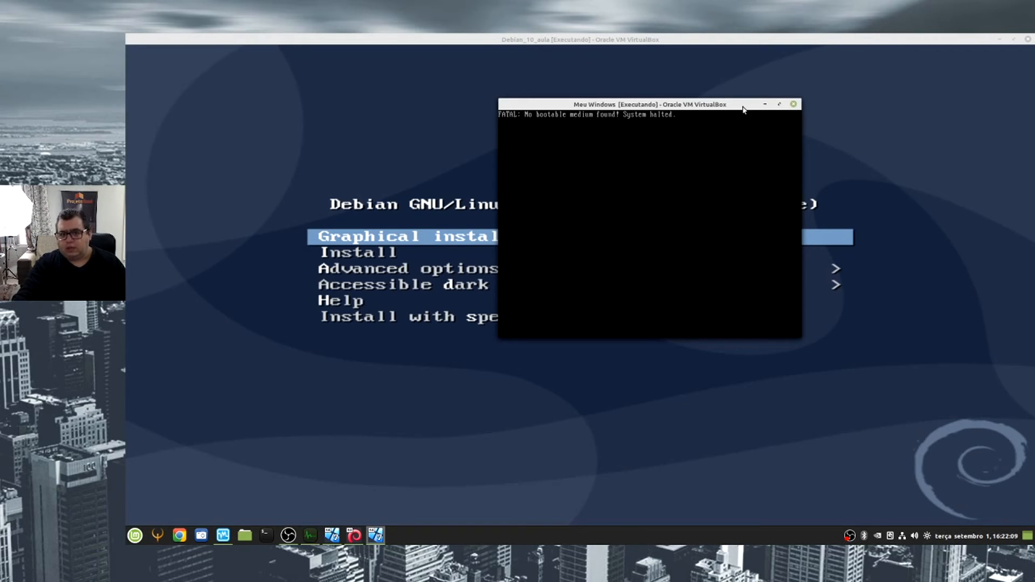
Power off the running Meu Windows and Debian_10_aula machines
left_click(794, 104)
left_click(701, 240)
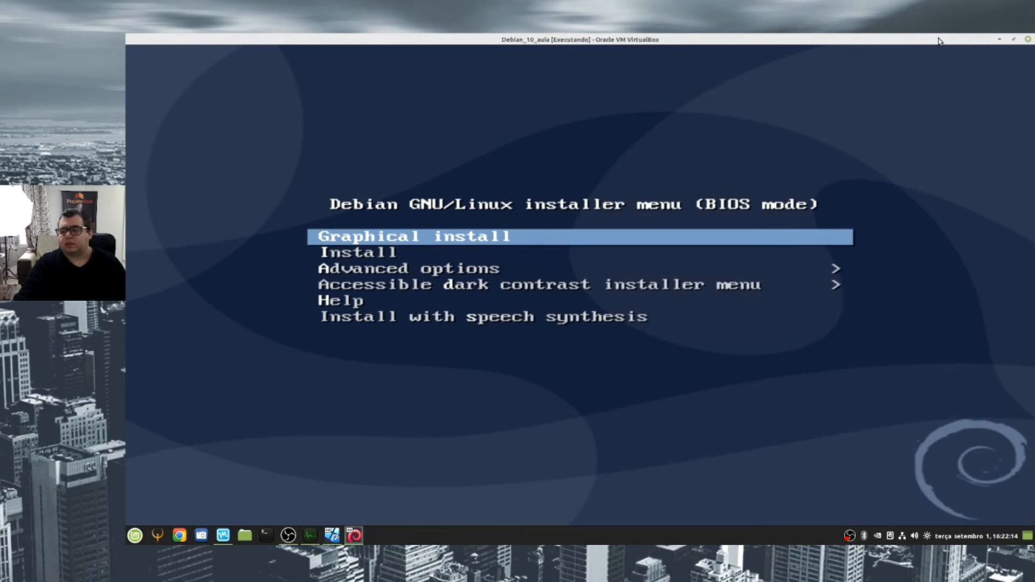
left_click(1027, 40)
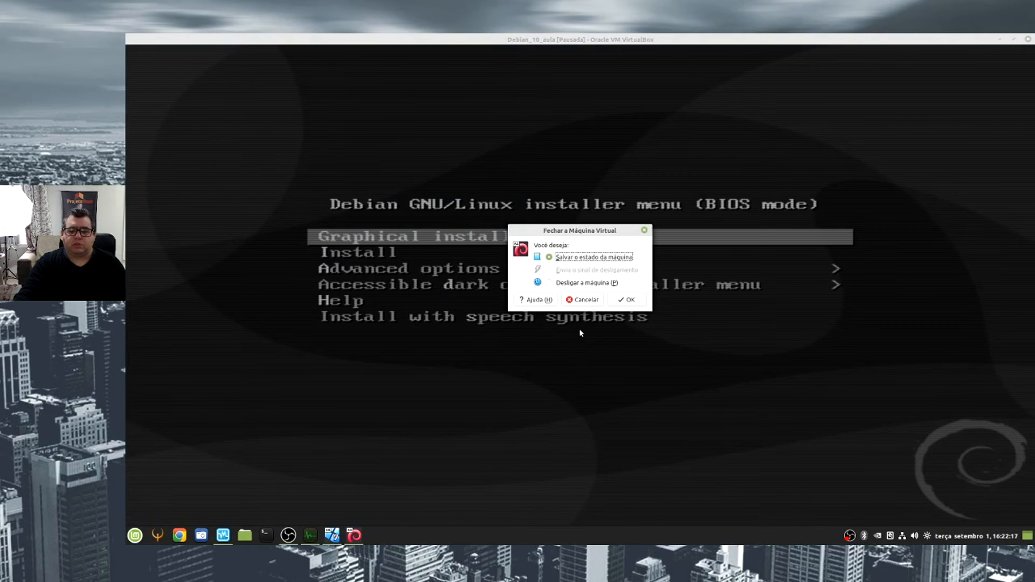
left_click(584, 284)
key("Return")
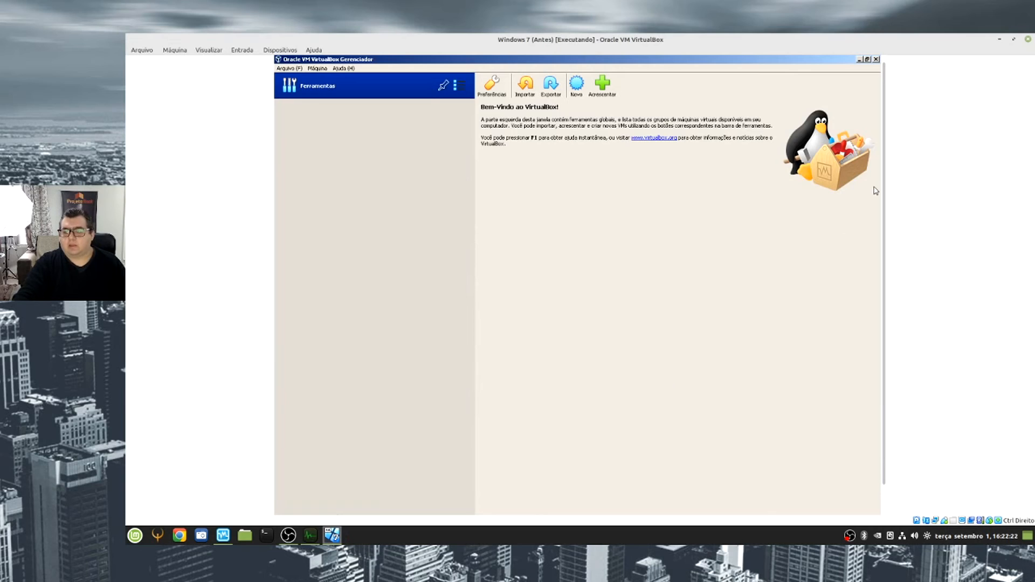
Return to the VirtualBox manager and compare the configuration details of Meu Windows and Debian_10_aula
left_click(223, 535)
left_click(208, 262)
left_click(209, 239)
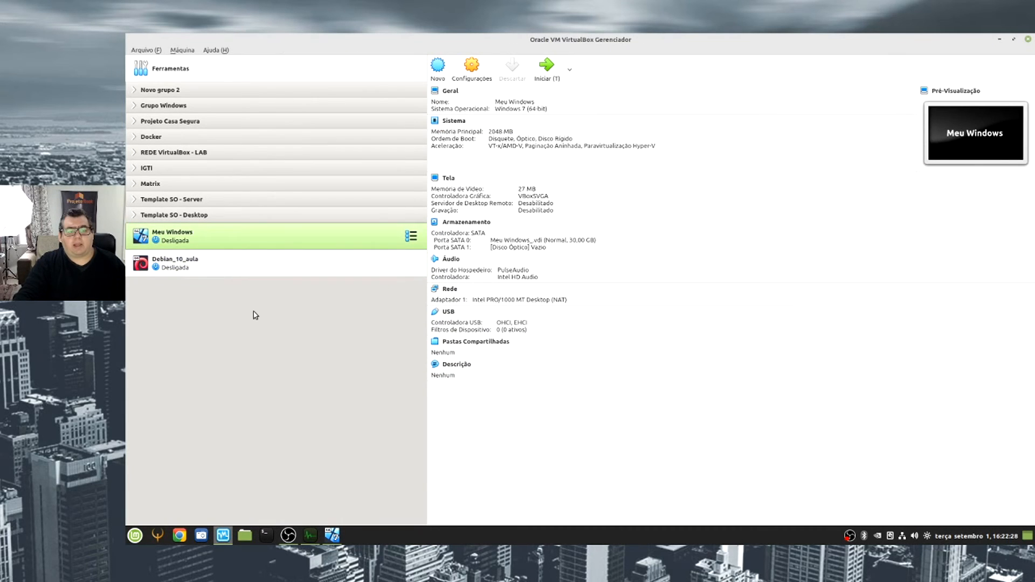
left_click(215, 261)
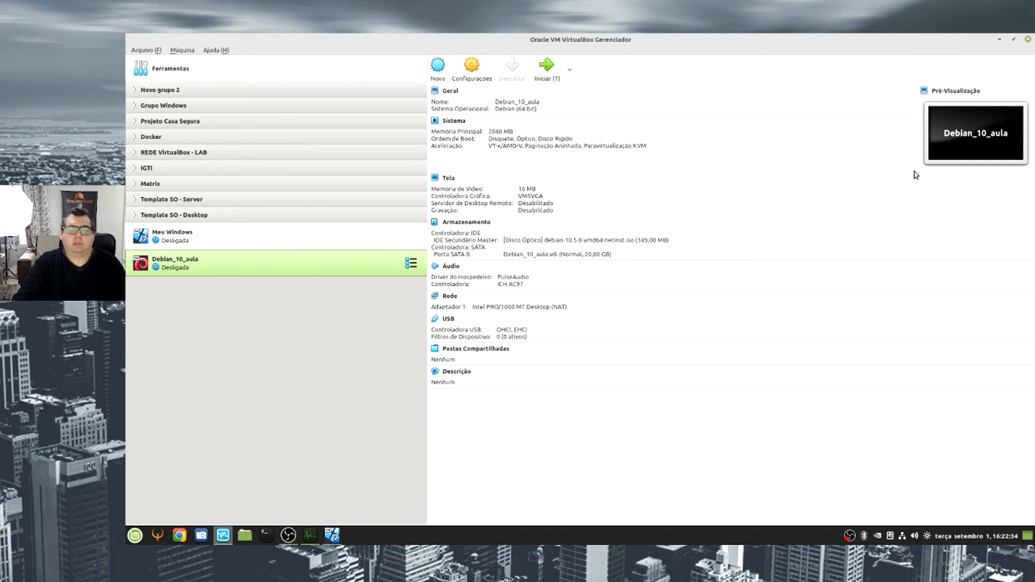
Switch to the running Windows 7 (Antes) machine and scale its display to fill the window
left_click(998, 41)
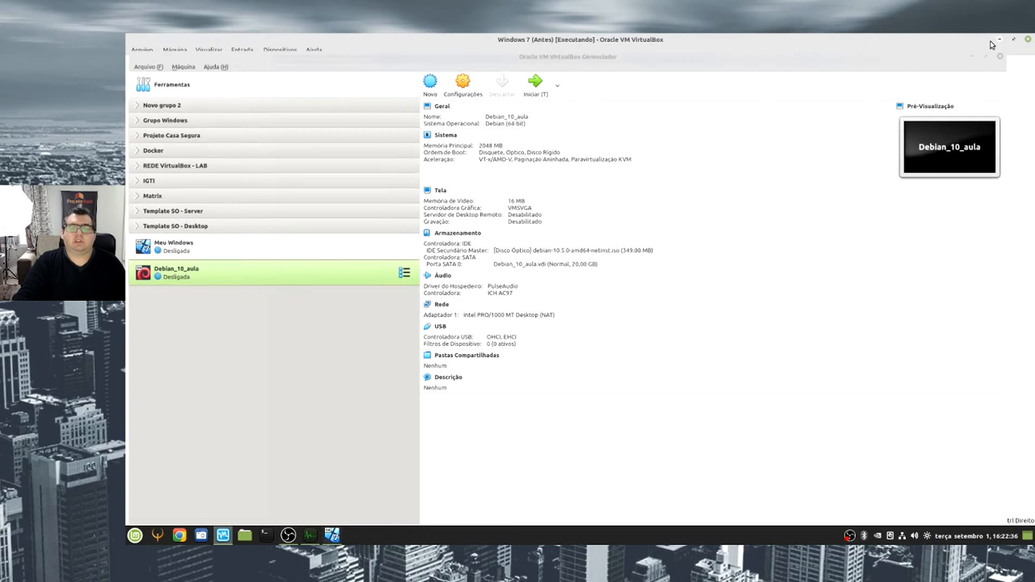
left_click(206, 52)
left_click(214, 83)
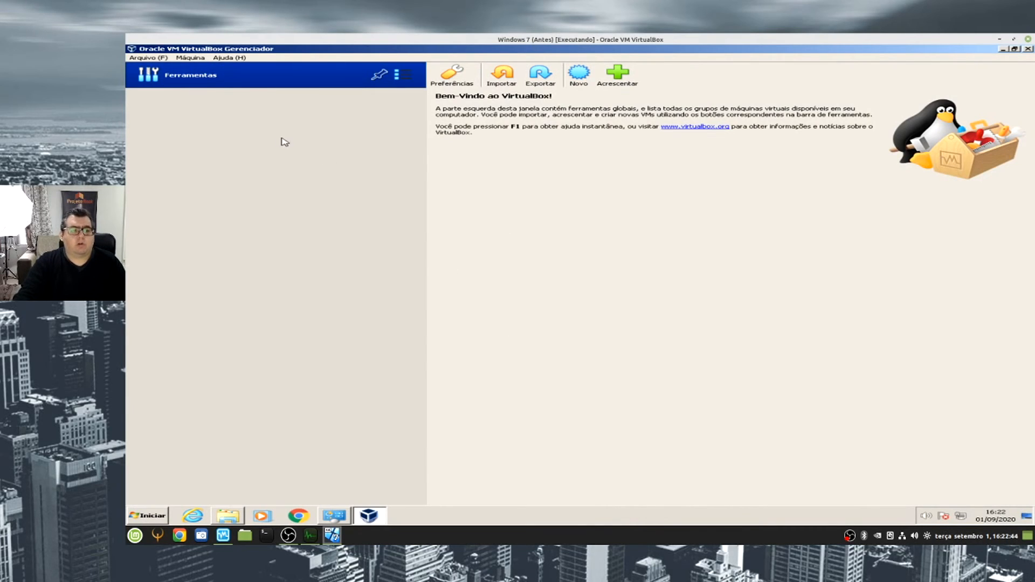
Start a new virtual machine named Meu Windows, with type Microsoft Windows and version Windows 7 (32-bit)
left_click(577, 80)
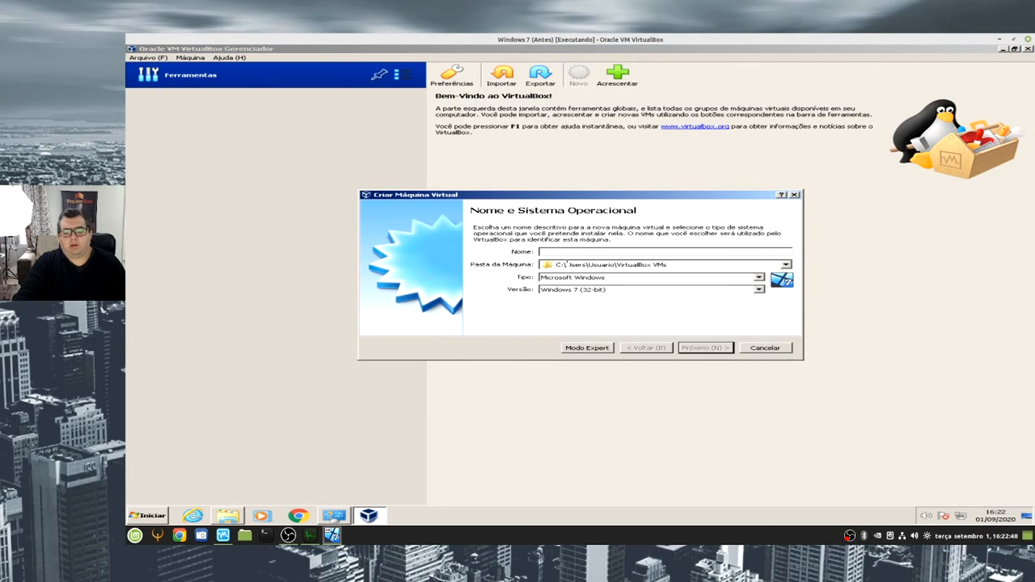
type("Meu Windows")
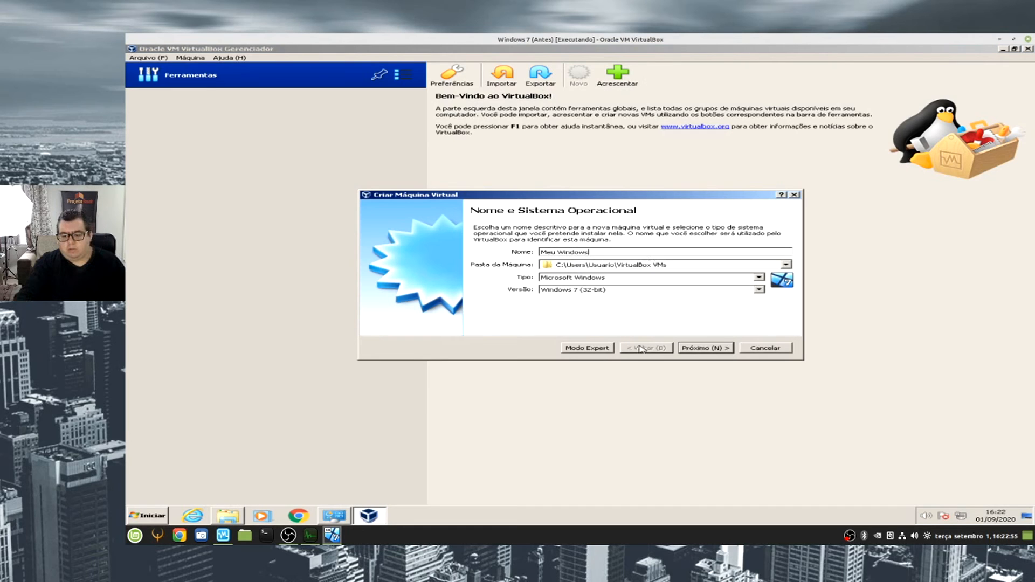
left_click(649, 291)
scroll(621, 334, "down", 2)
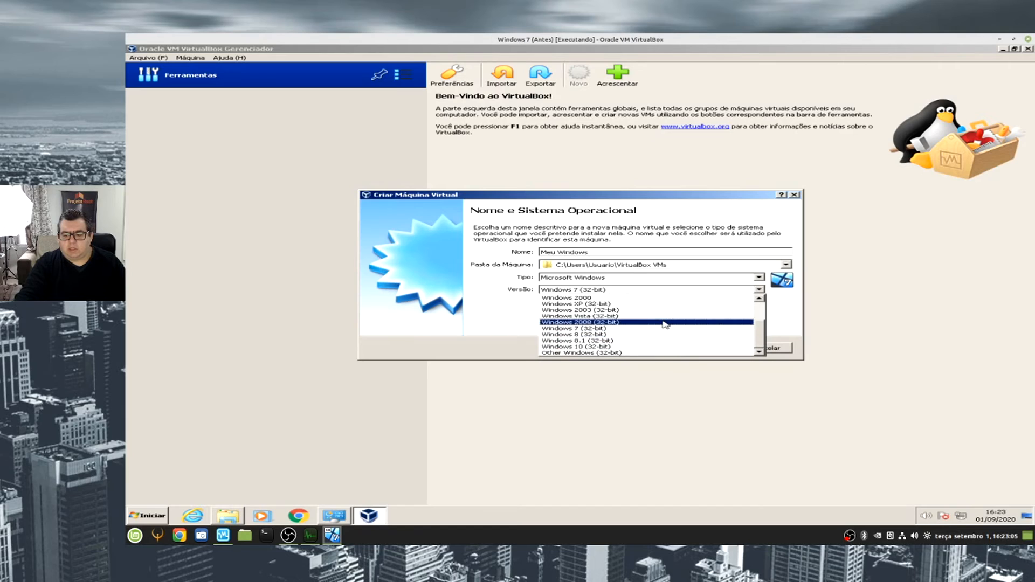
scroll(663, 337, "up", 2)
scroll(663, 337, "down", 2)
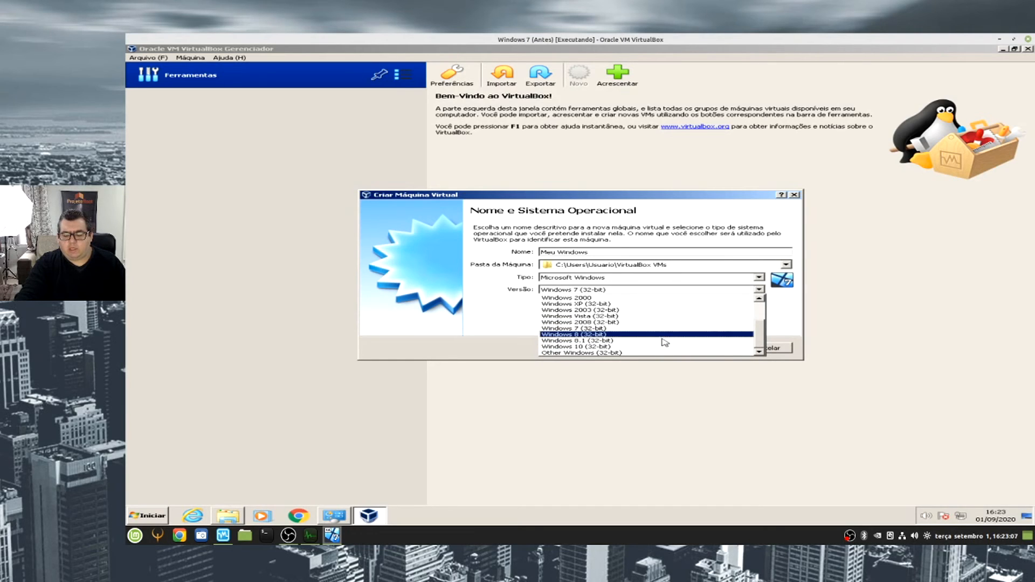
left_click(624, 329)
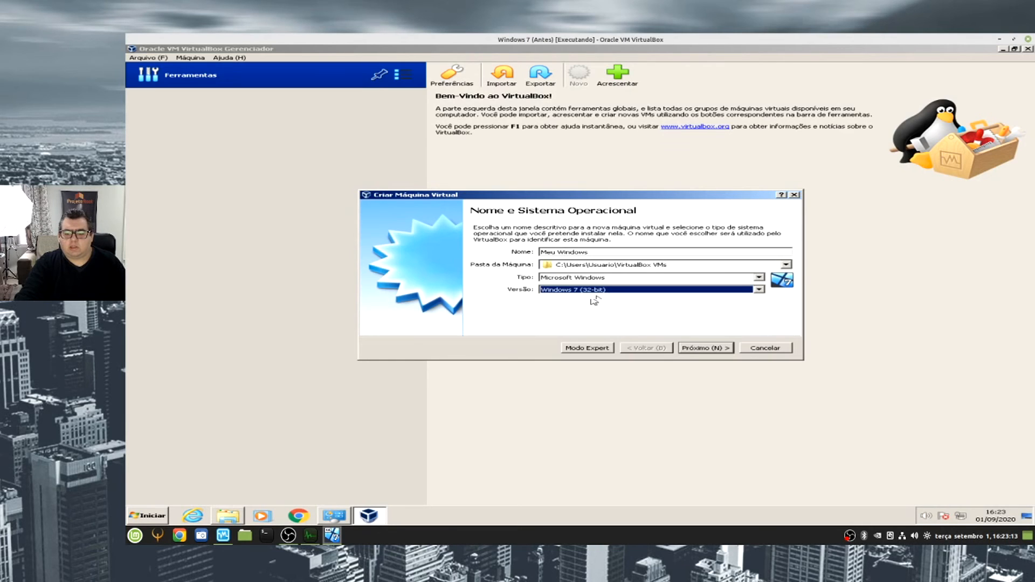
left_click(690, 348)
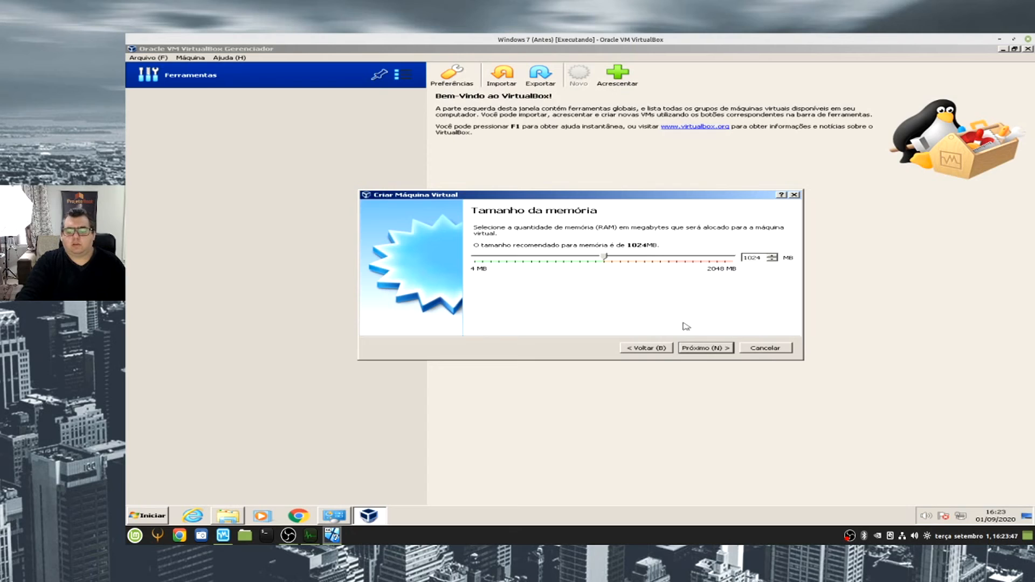
Accept 1024 MB of memory and create the machine with a new dynamically allocated 32 GB VDI disk
left_click(704, 348)
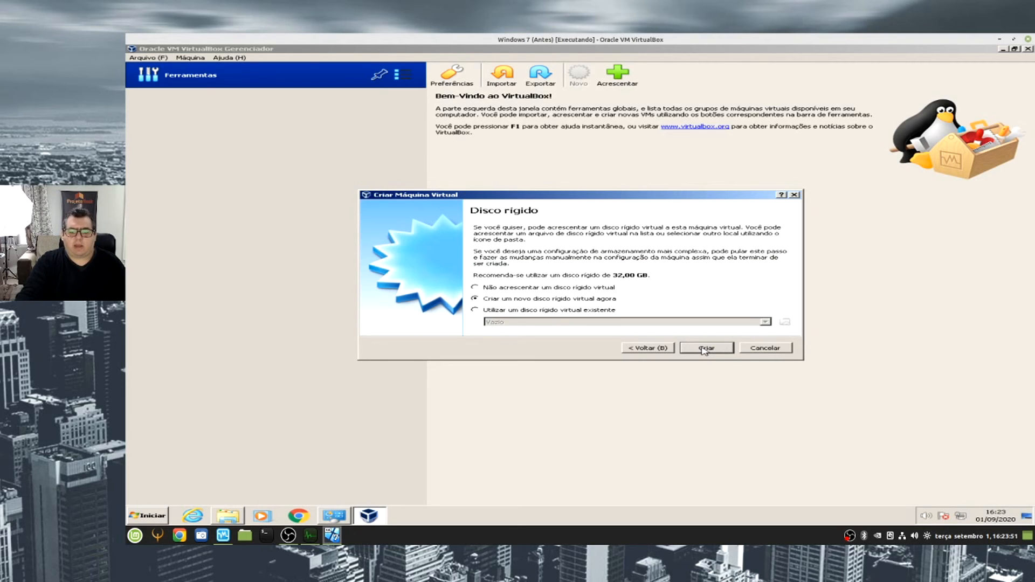
left_click(703, 348)
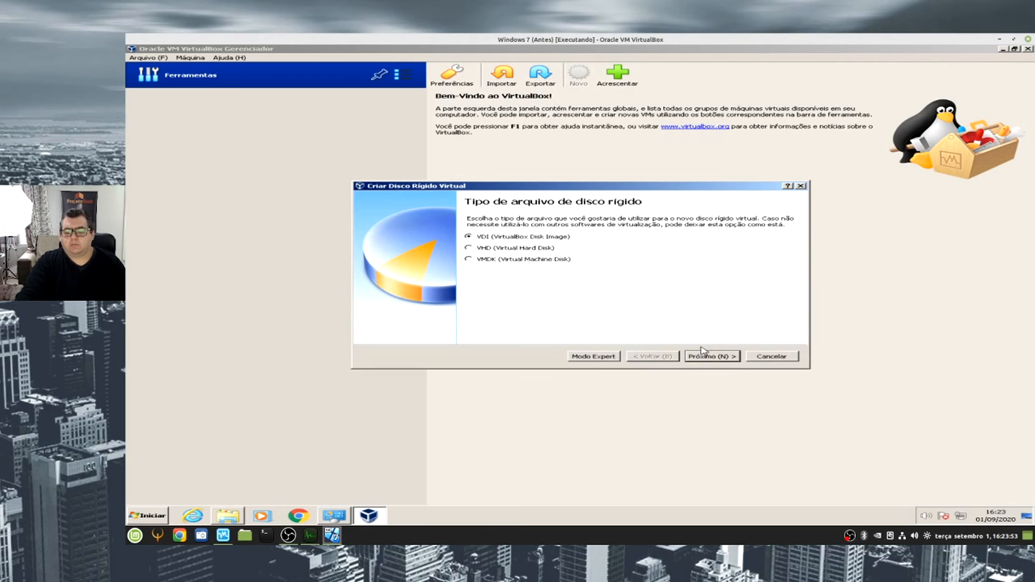
left_click(713, 356)
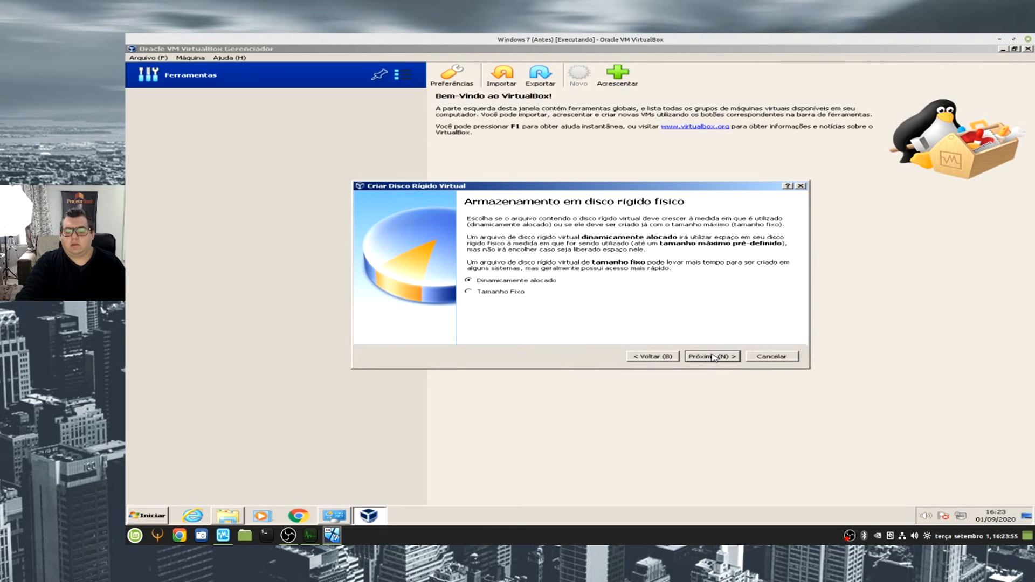
left_click(713, 357)
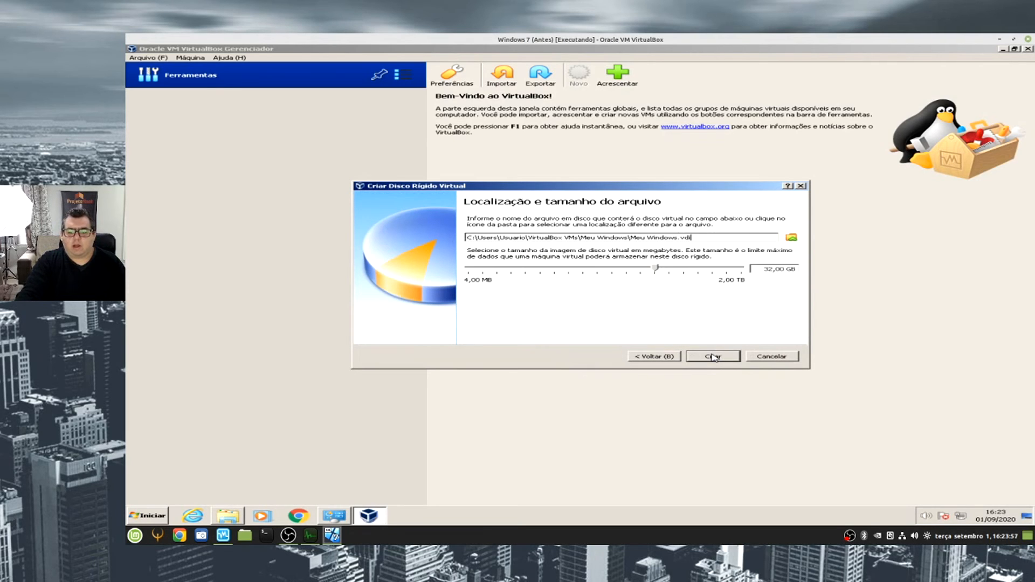
left_click(713, 357)
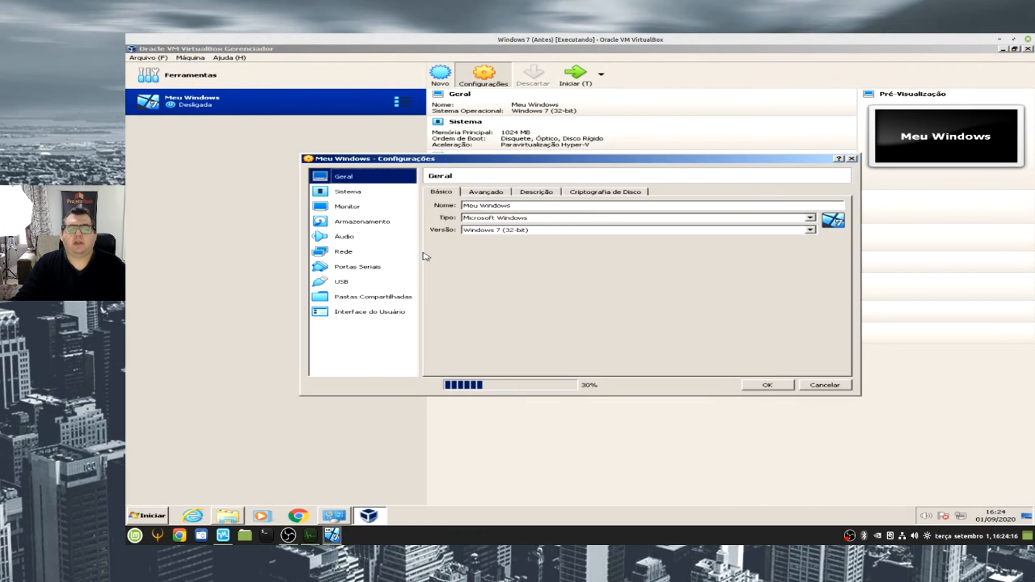
Review the system, display and storage settings of Meu Windows and close them without changes
left_click(369, 192)
left_click(360, 207)
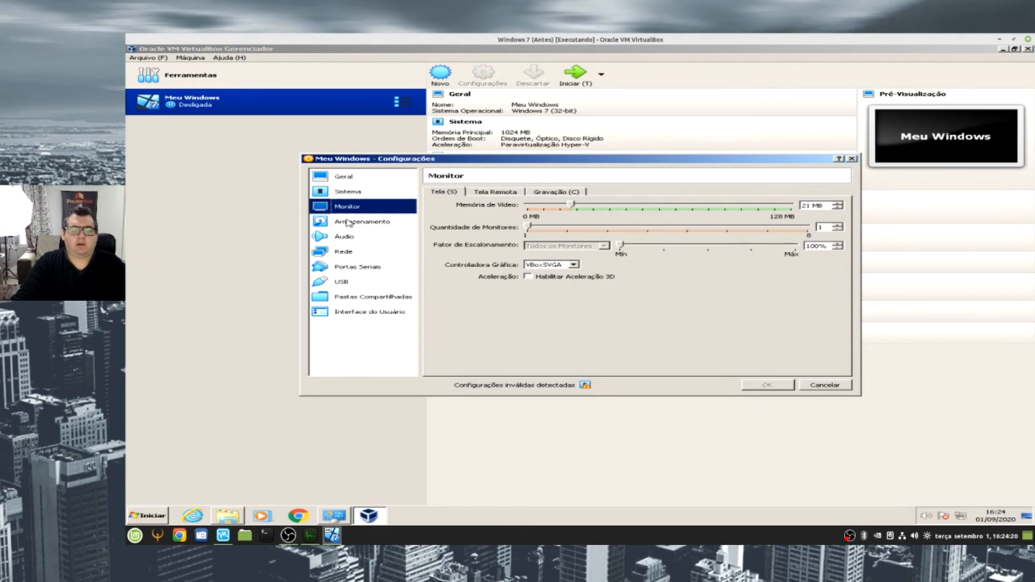
left_click(358, 226)
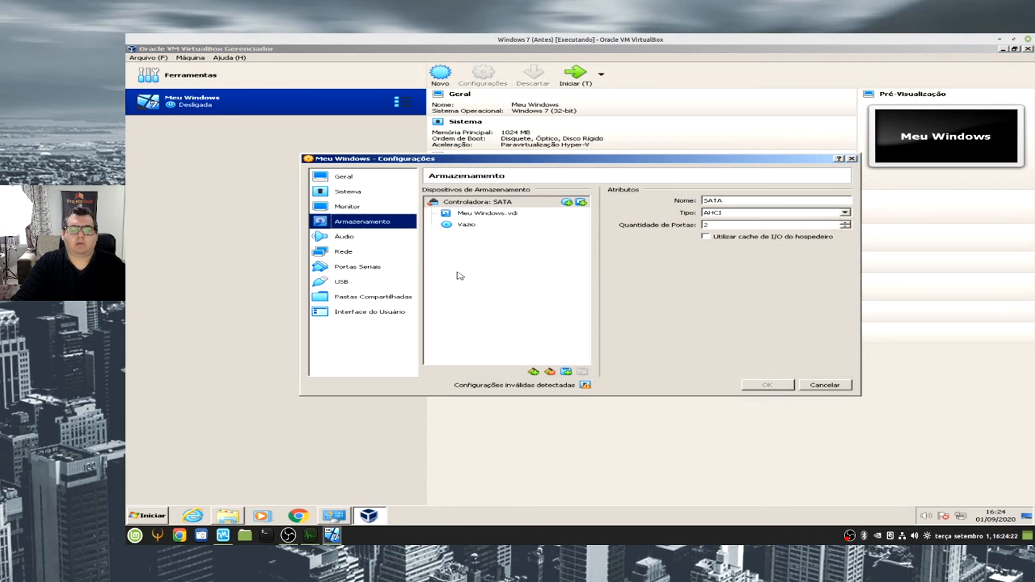
left_click(852, 160)
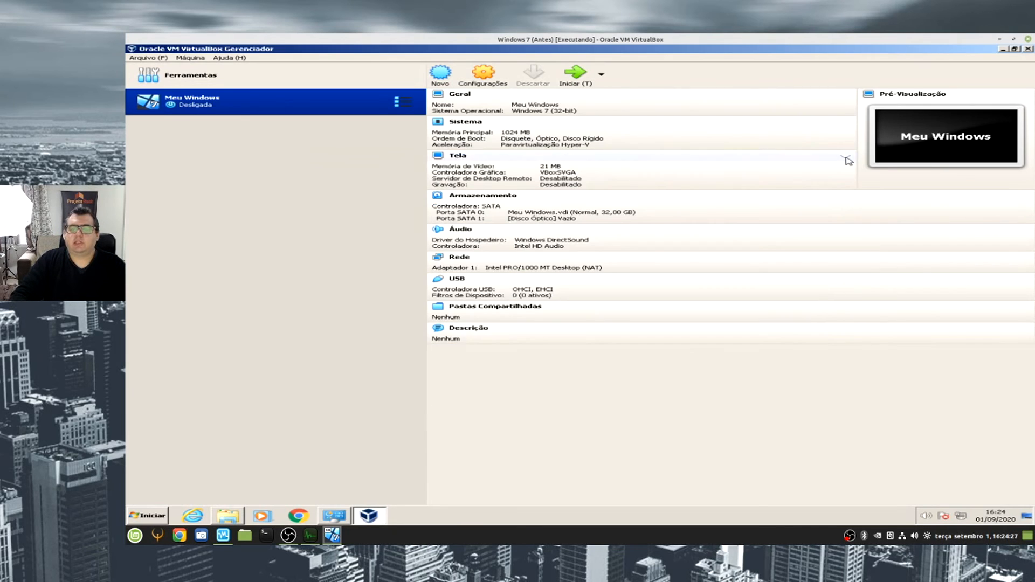
Check the free space on the guest's local disk C: in the Computer window and return to the VirtualBox manager
left_click(232, 515)
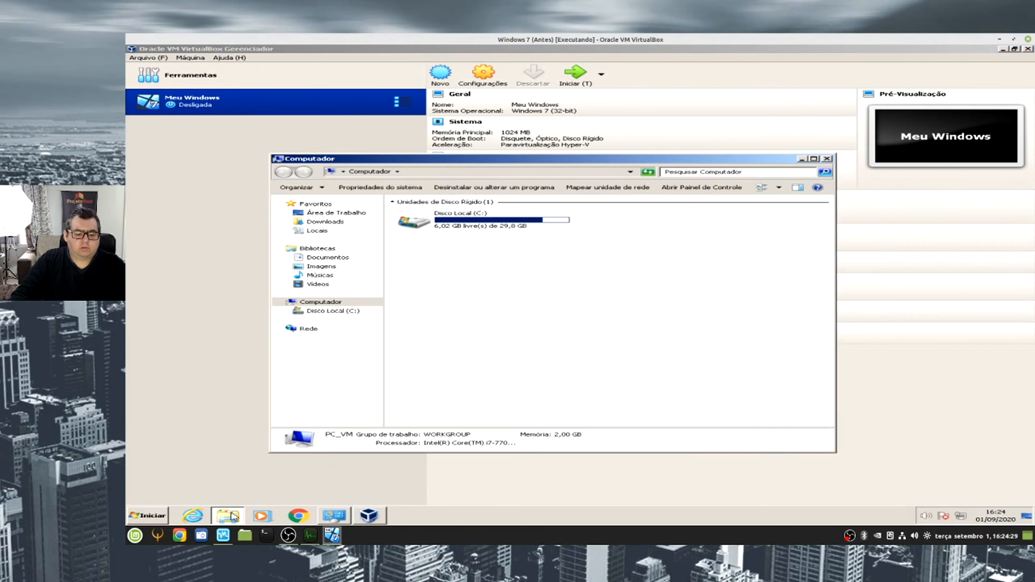
left_click(443, 227)
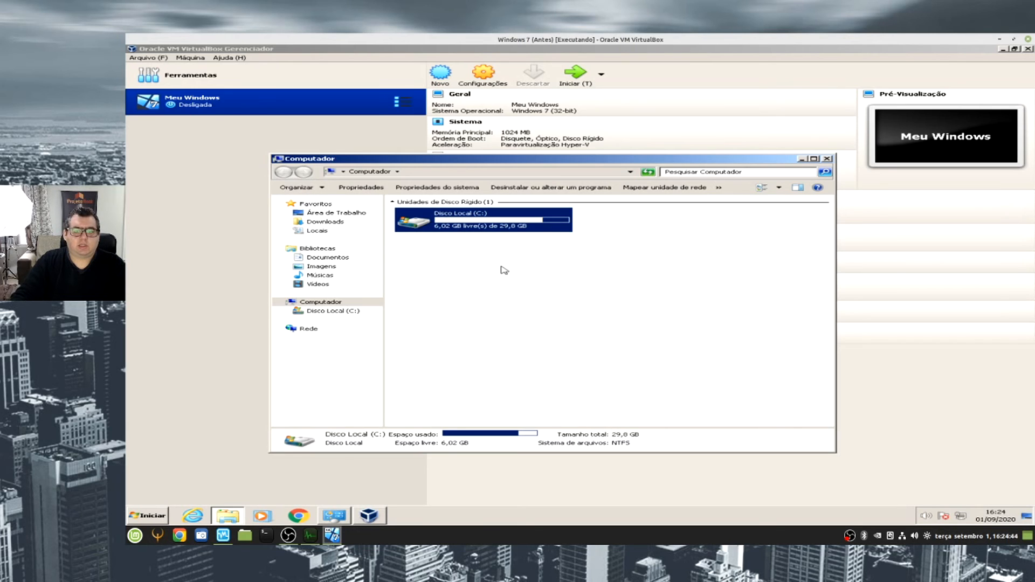
left_click(229, 196)
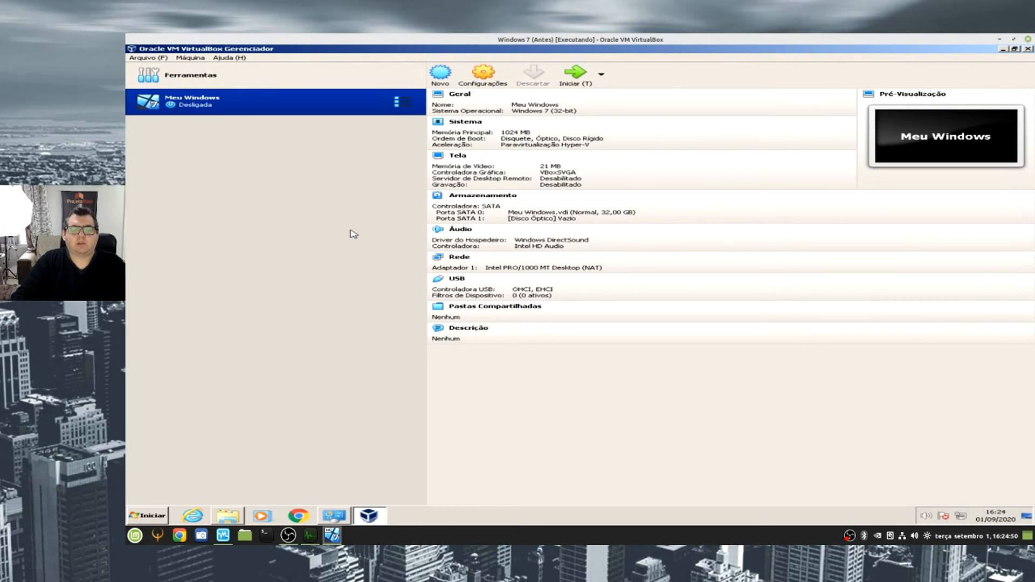
In the storage settings of Meu Windows, try to create a second 32 GB fixed-size VDI disk, Meu Windows_1.vdi, on the SATA controller
key("ctrl+s")
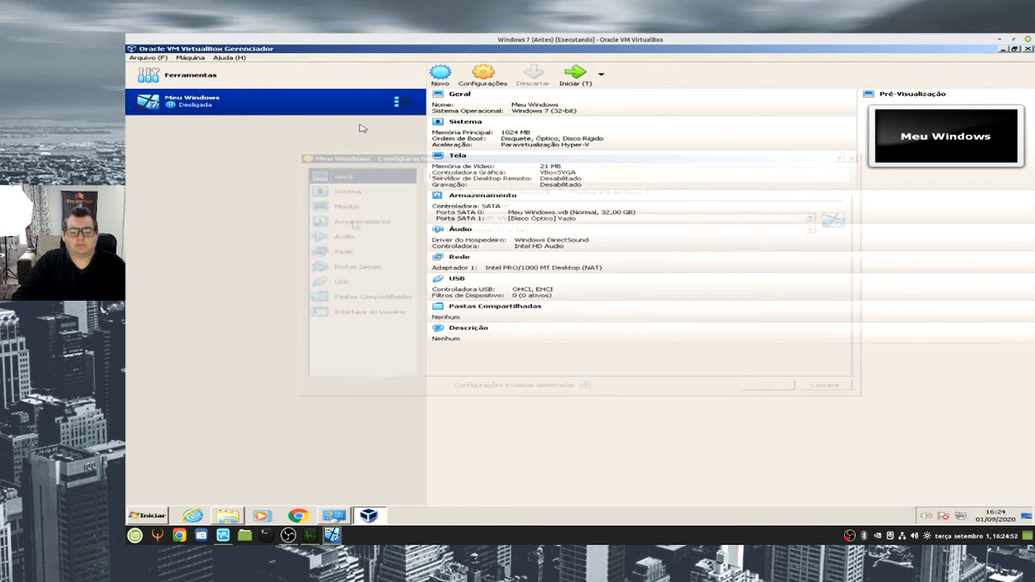
left_click(356, 222)
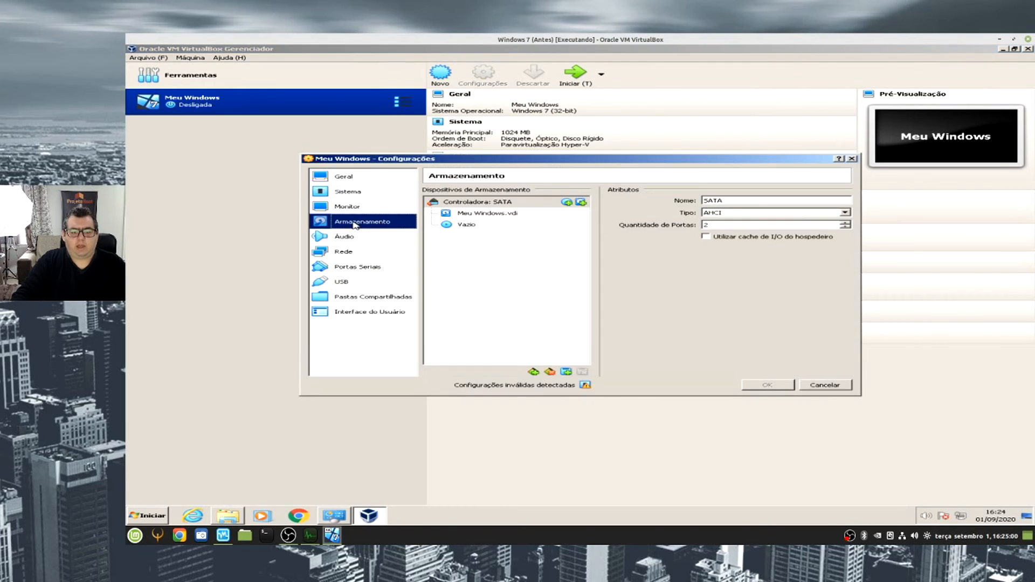
left_click(580, 202)
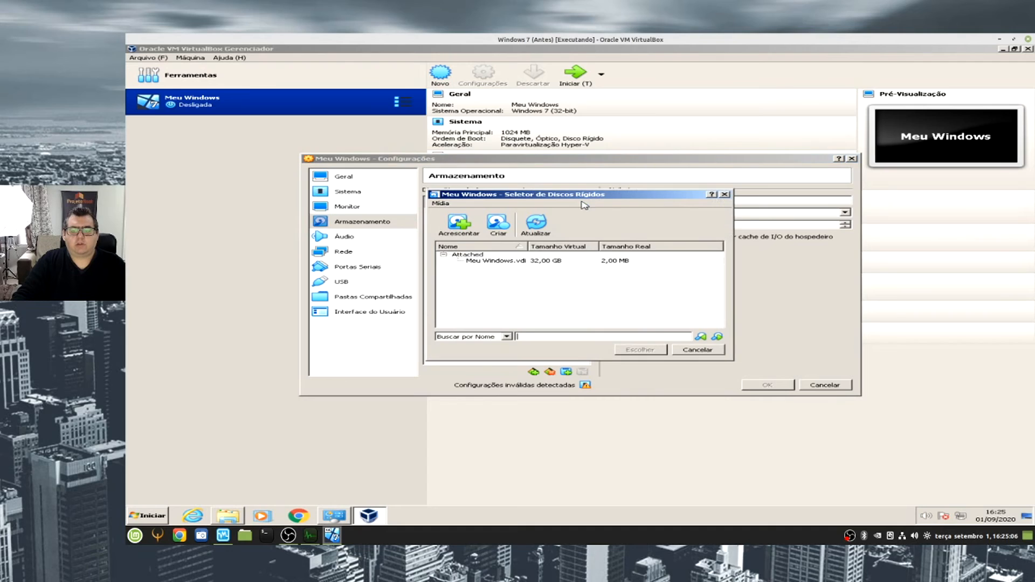
left_click(498, 227)
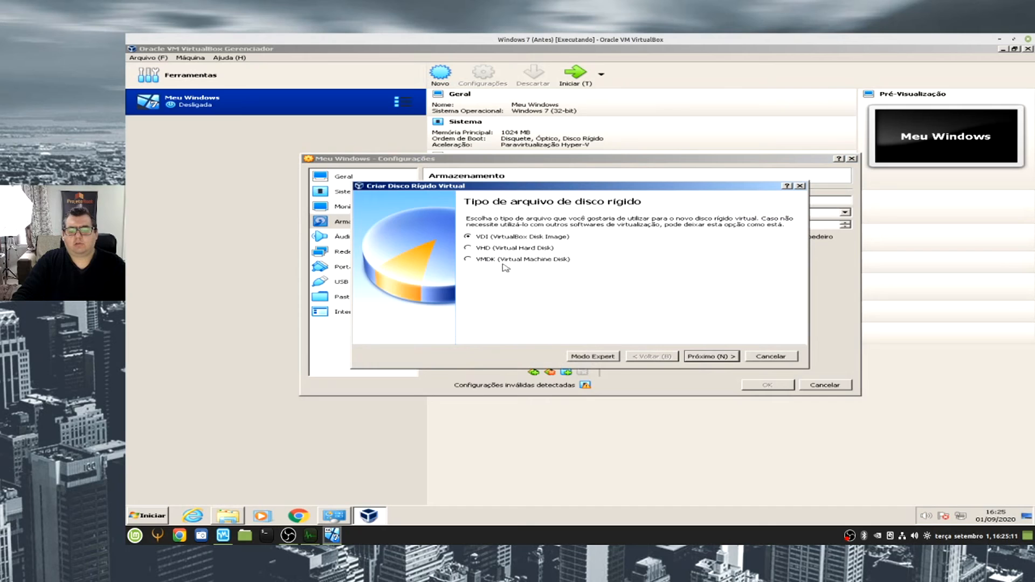
left_click(696, 357)
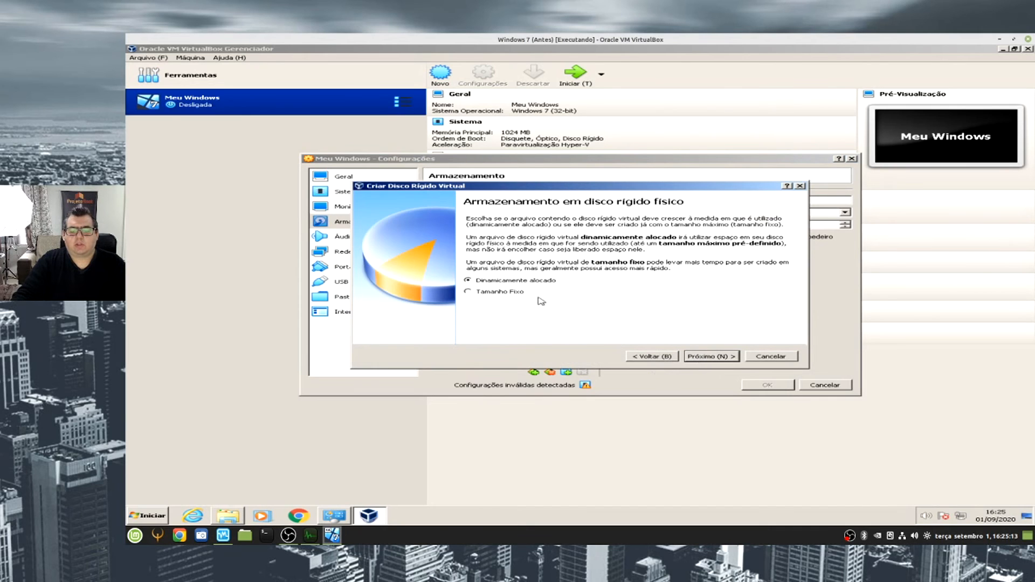
left_click(700, 355)
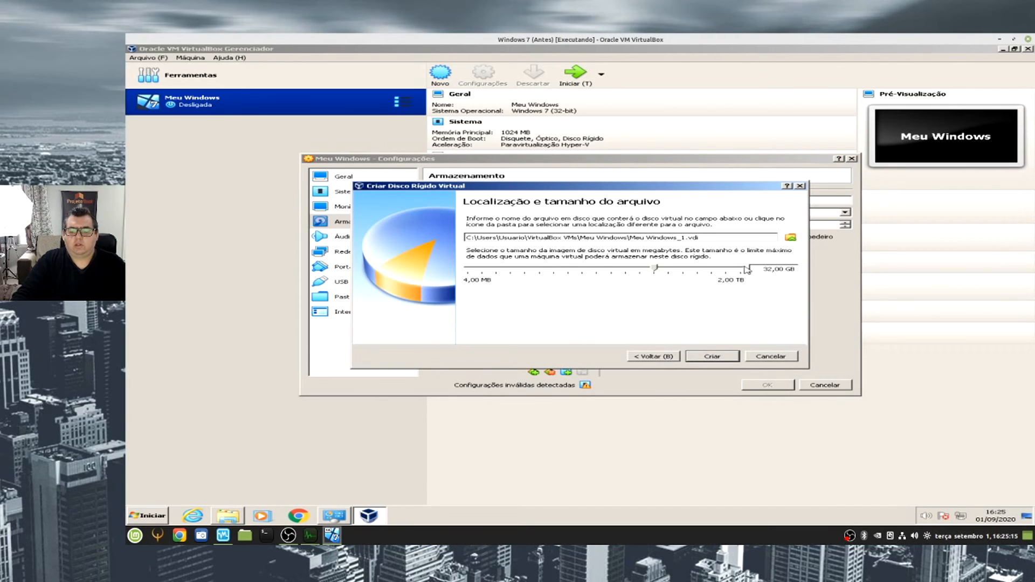
left_click(710, 357)
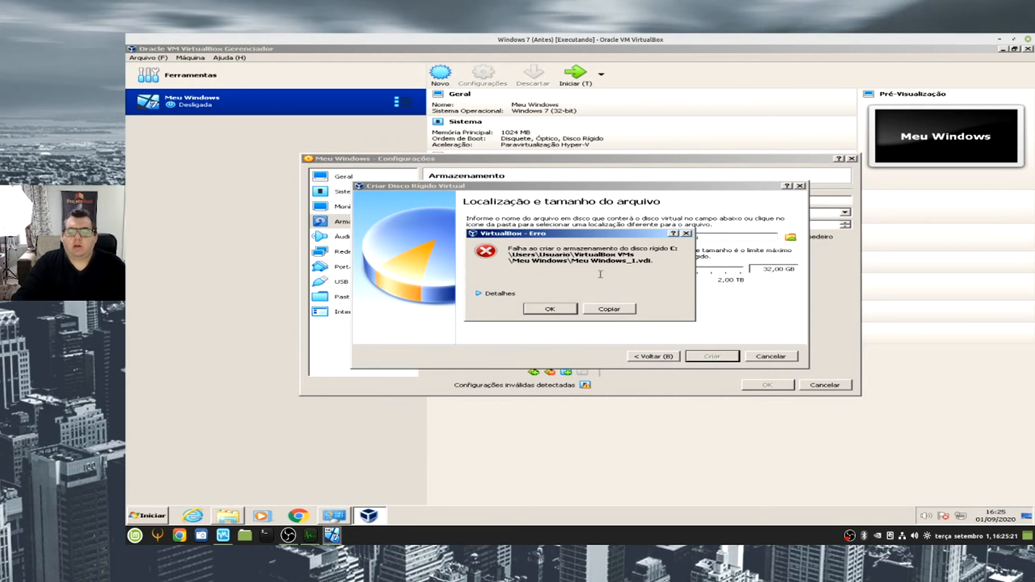
Expand and copy the details of the disk creation error and dismiss it
left_click(502, 294)
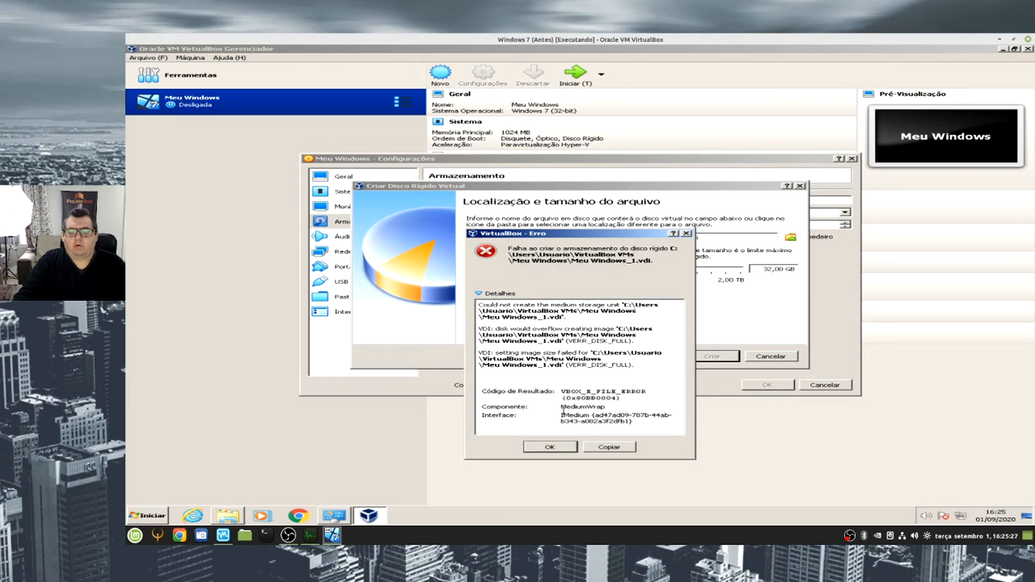
left_click(603, 448)
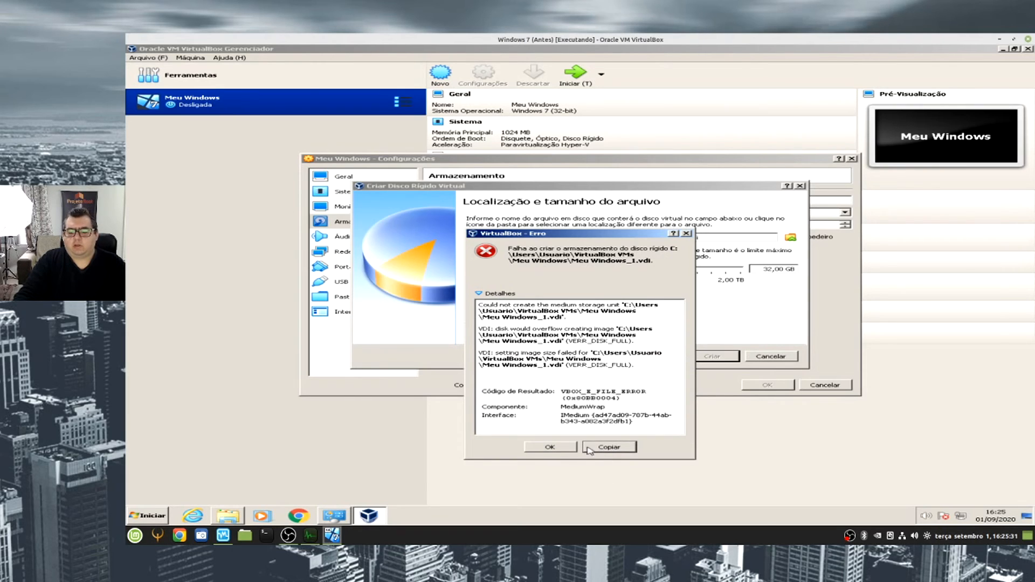
left_click(566, 448)
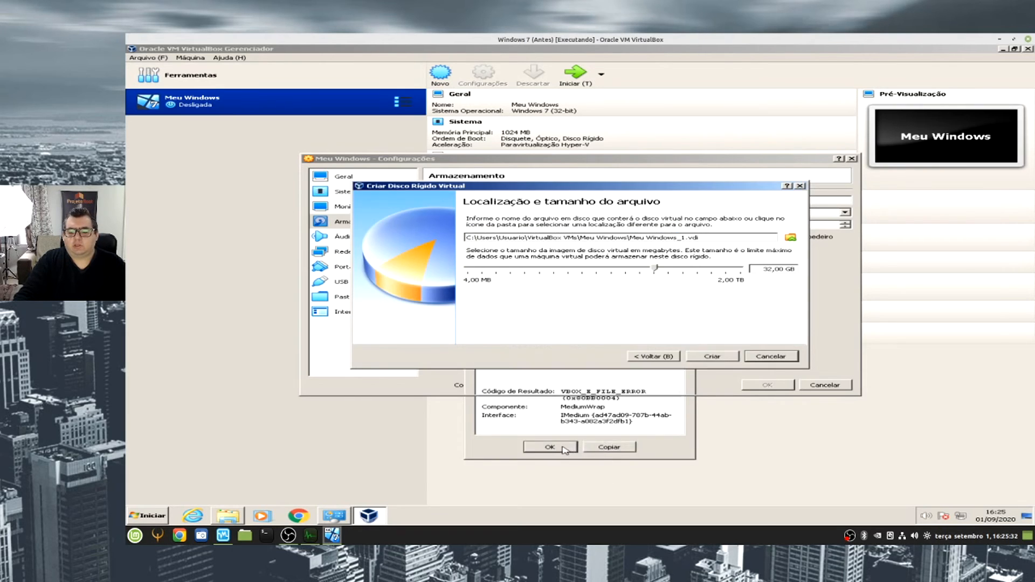
Set the size of the new disk Meu Windows_1.vdi to 4 GB and create it
left_click(765, 267)
key("Delete")
key("Delete")
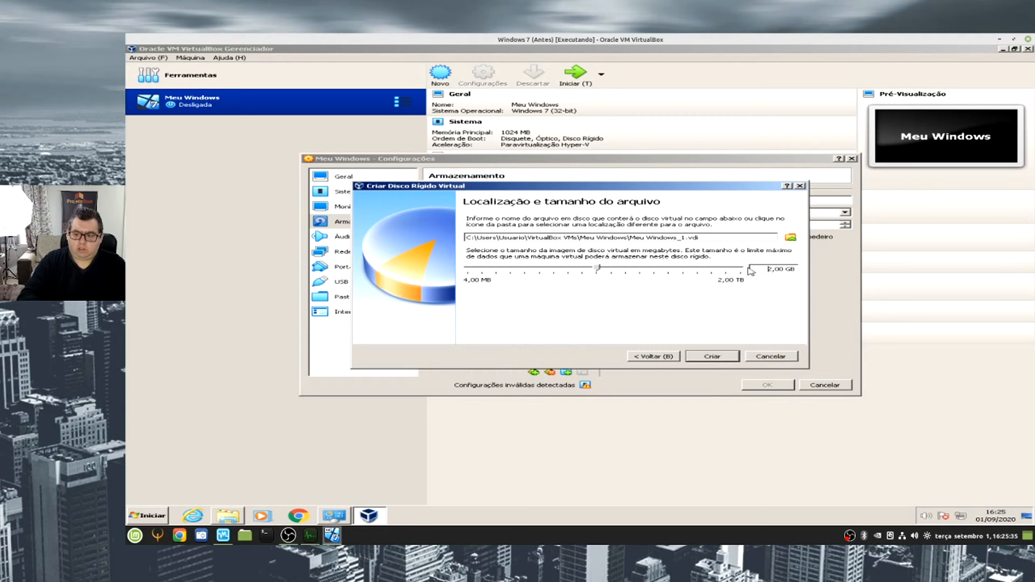
type("4")
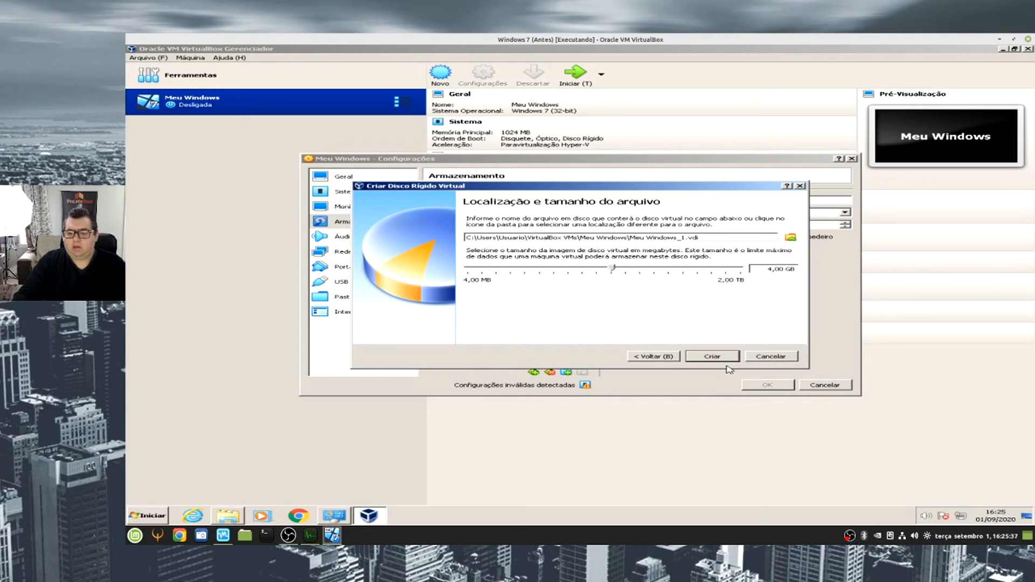
left_click(707, 358)
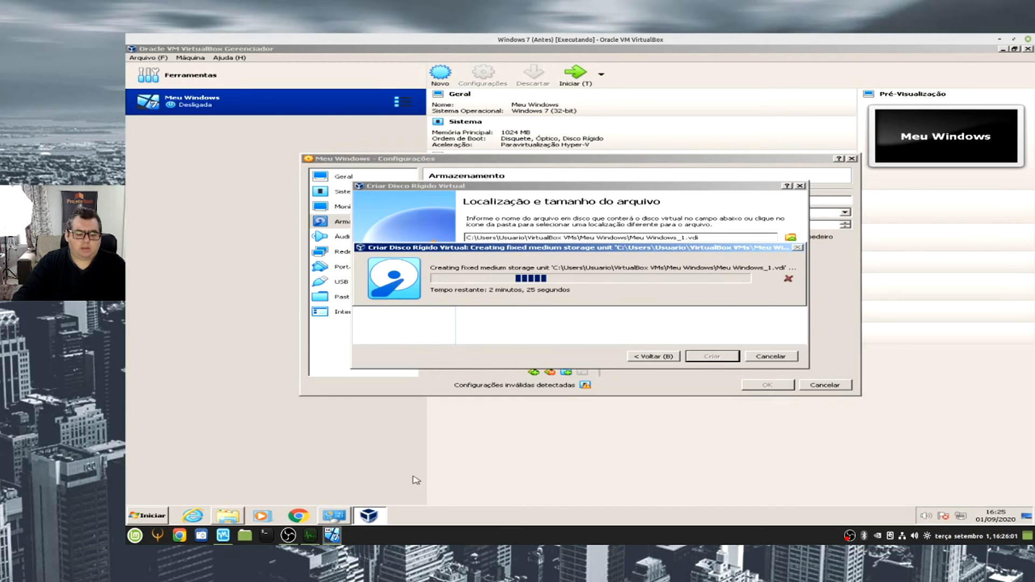
Return to the Computer window, refresh it and check the free space on local disk C: during the disk creation
left_click(229, 516)
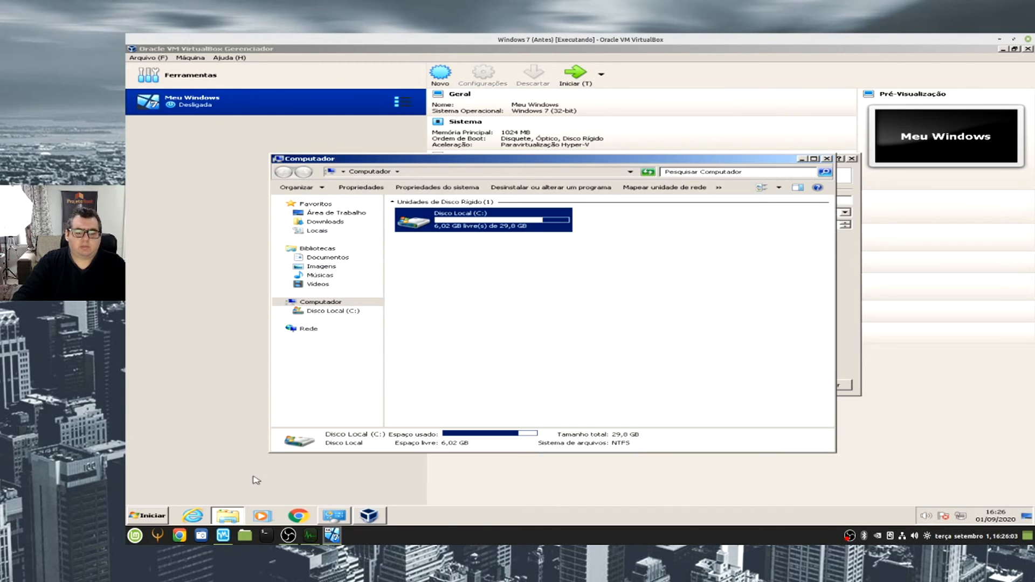
left_click(461, 296)
right_click(474, 286)
left_click(500, 320)
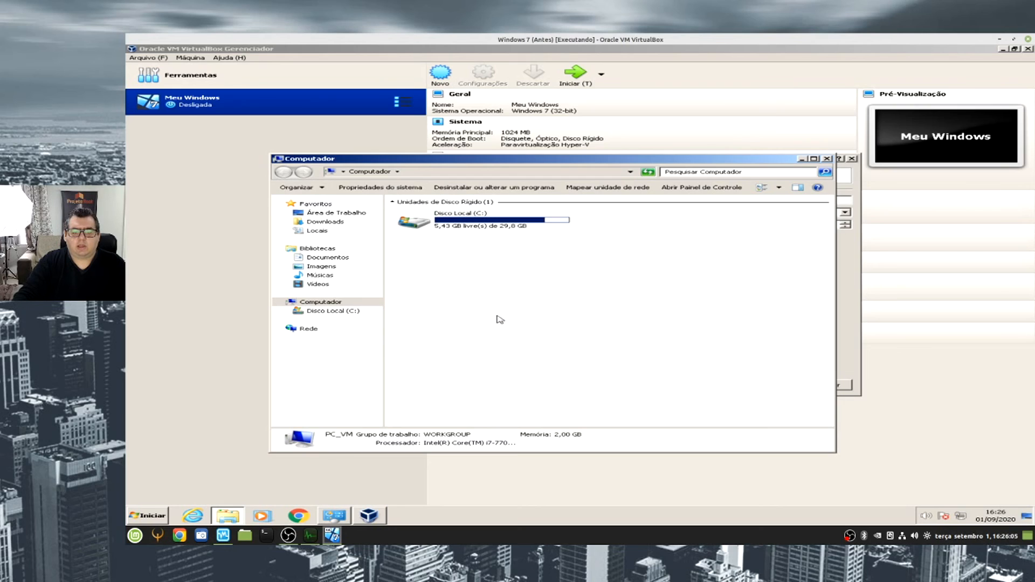
left_click(439, 231)
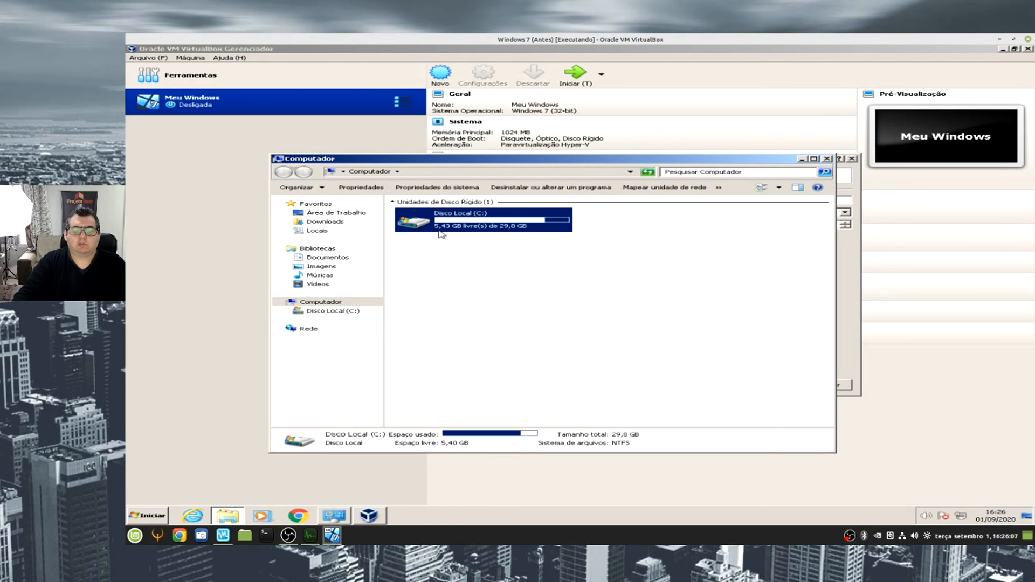
Attach Meu Windows_1.vdi to the SATA controller, inspect its details and discard the storage changes
left_click(801, 160)
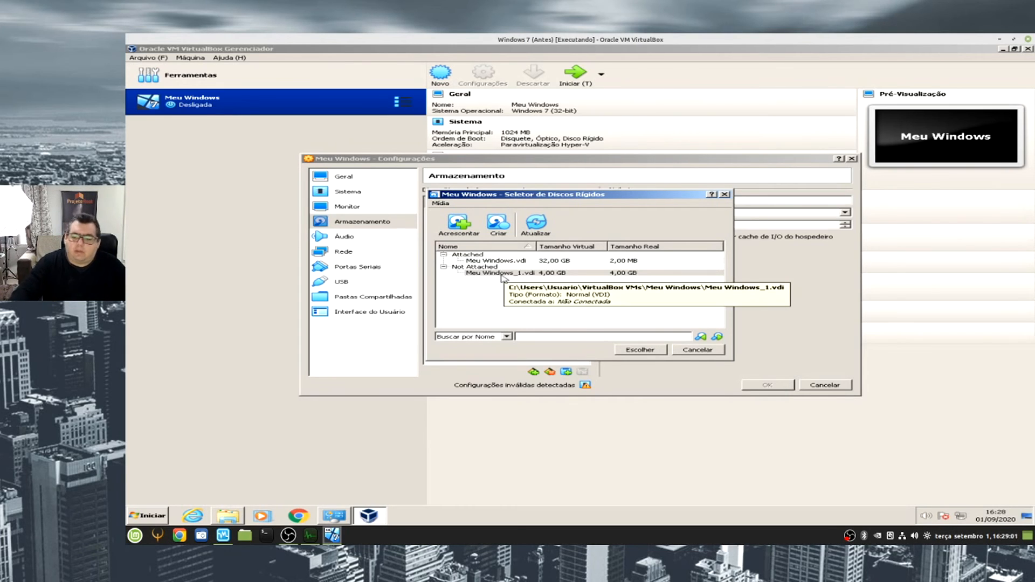
left_click(644, 350)
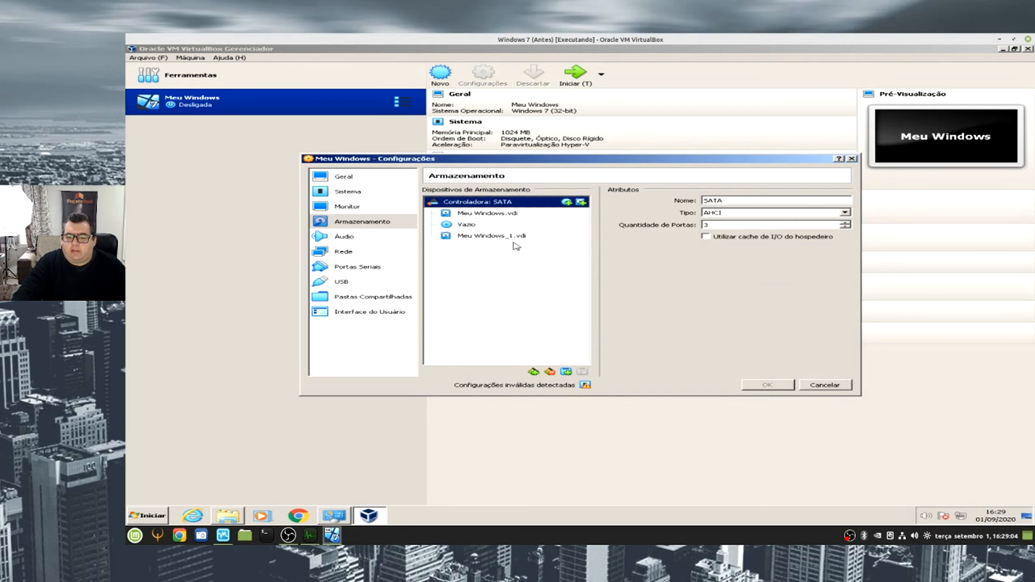
left_click(487, 238)
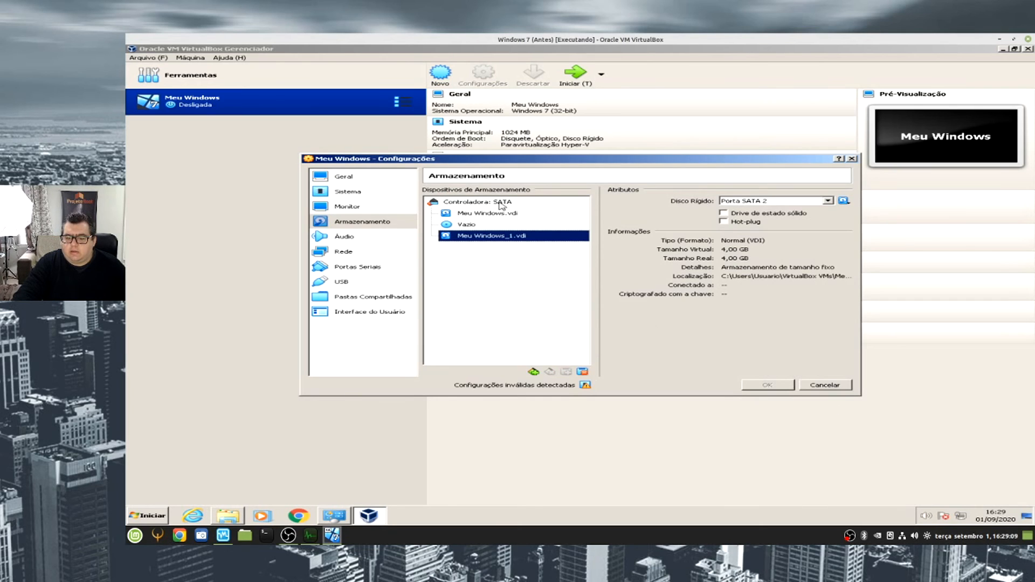
left_click(501, 216)
left_click(825, 385)
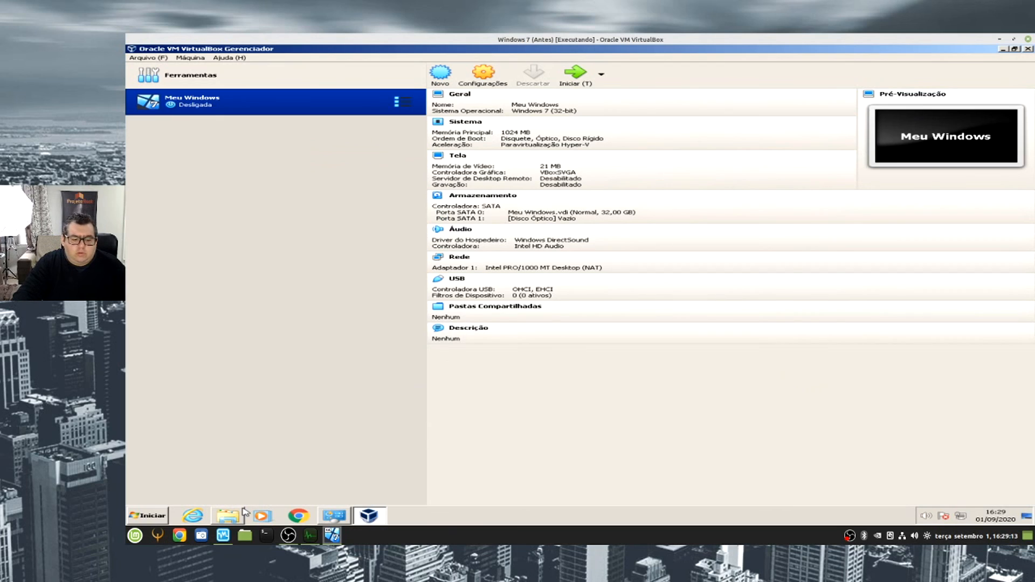
Return to the Computer window, refresh it and check the free space on local disk C: after the disk creation
left_click(232, 517)
right_click(494, 306)
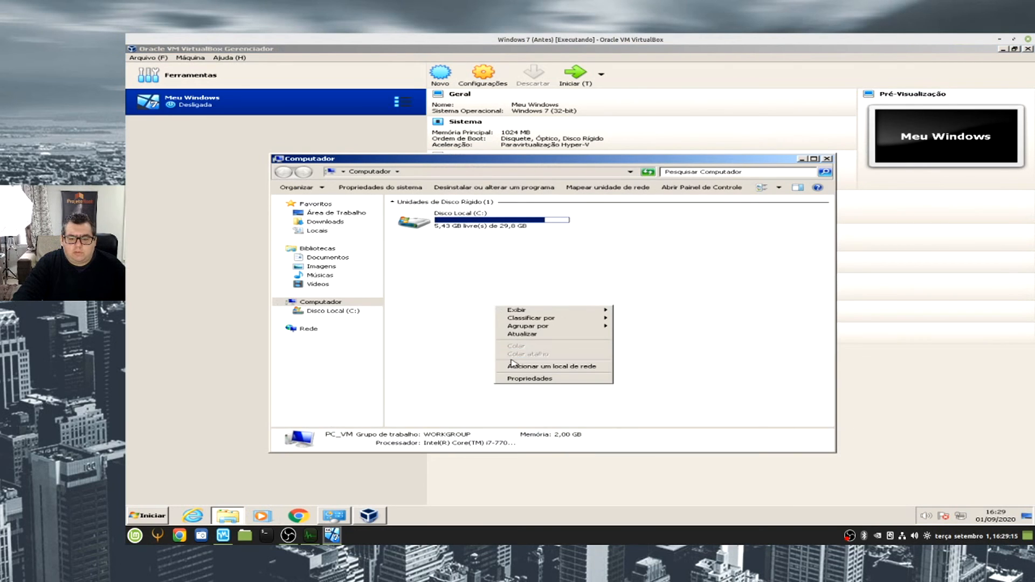
left_click(522, 335)
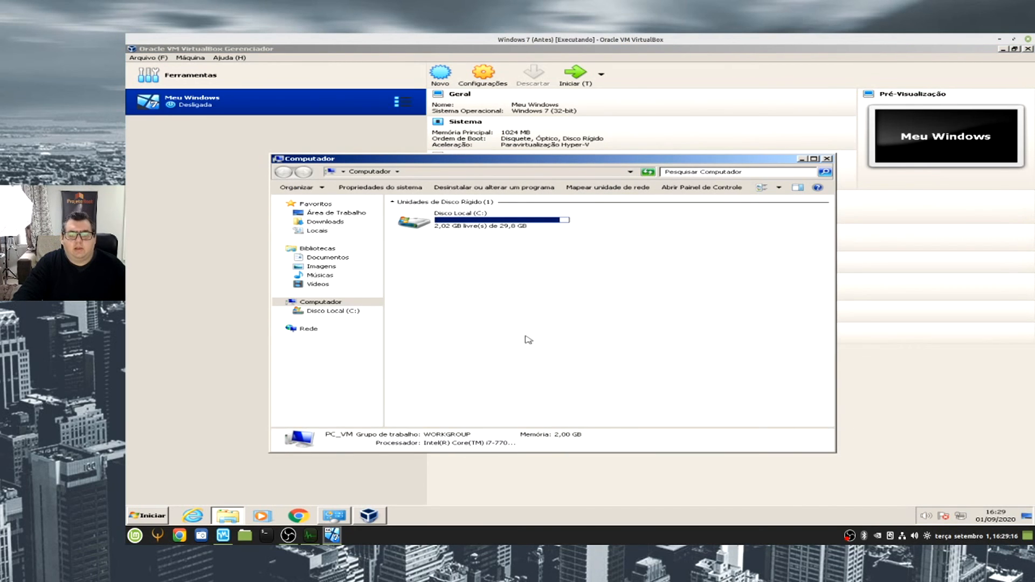
left_click(444, 226)
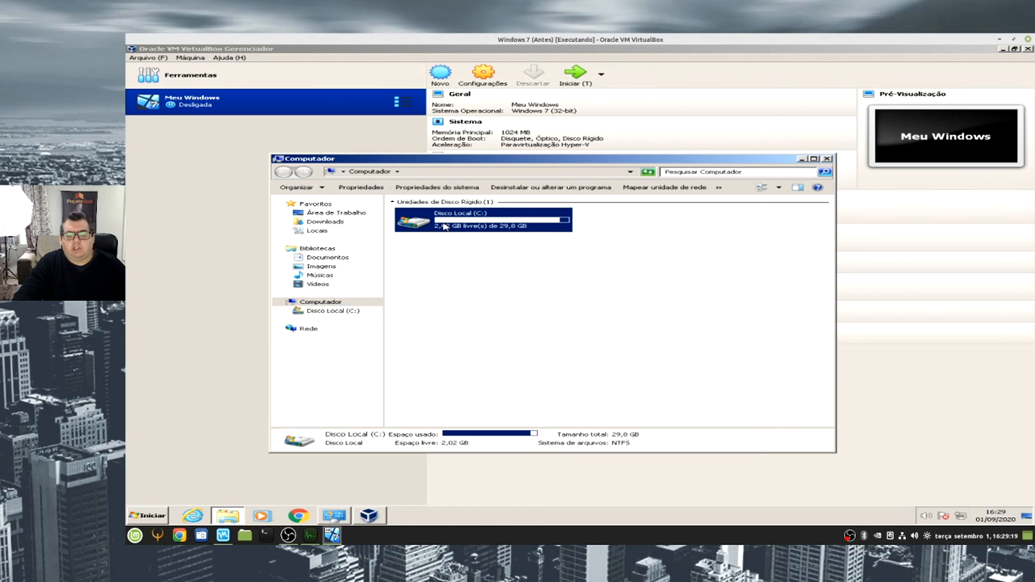
Open the Meu Windows folder inside VirtualBox VMs in the Usuario profile on disk C: and maximize the window
double_click(444, 227)
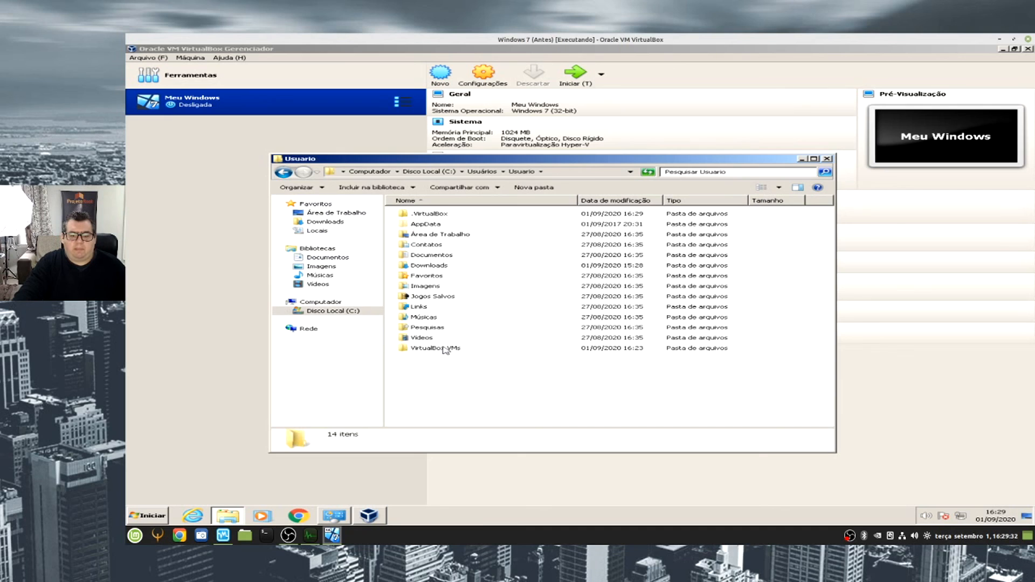
double_click(431, 348)
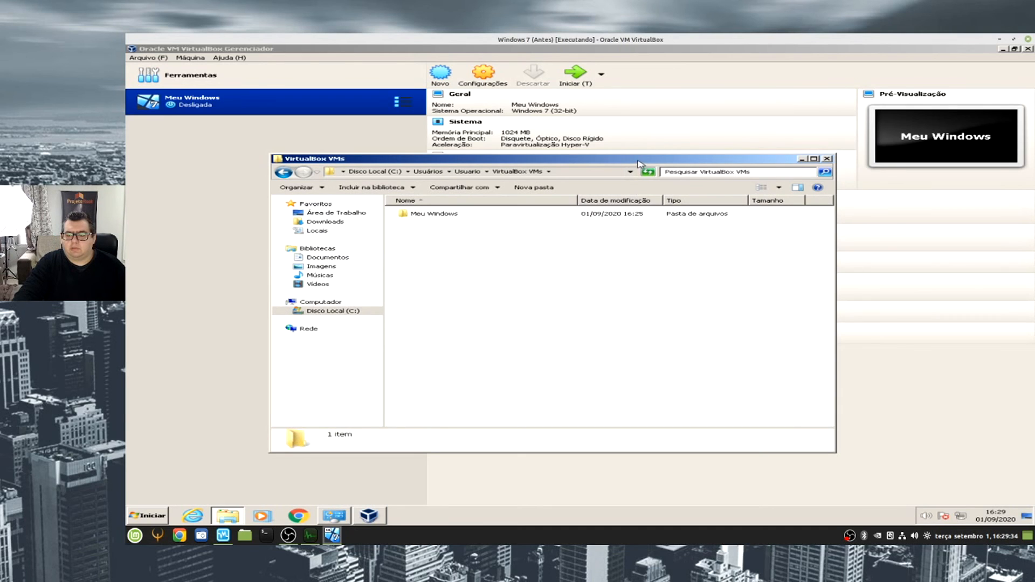
double_click(638, 159)
double_click(293, 108)
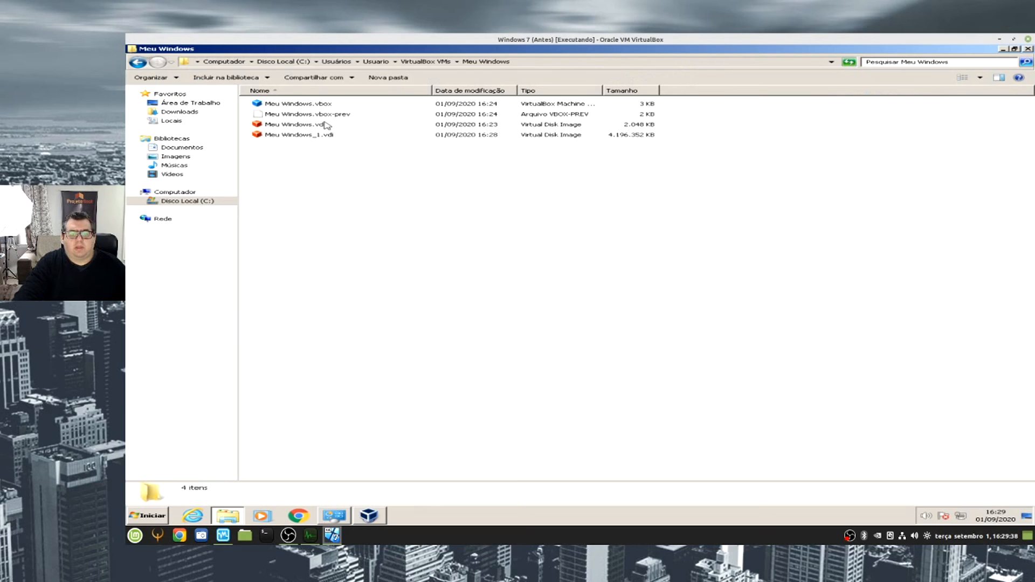
Compare the file sizes of Meu Windows.vdi and Meu Windows_1.vdi
left_click(313, 126)
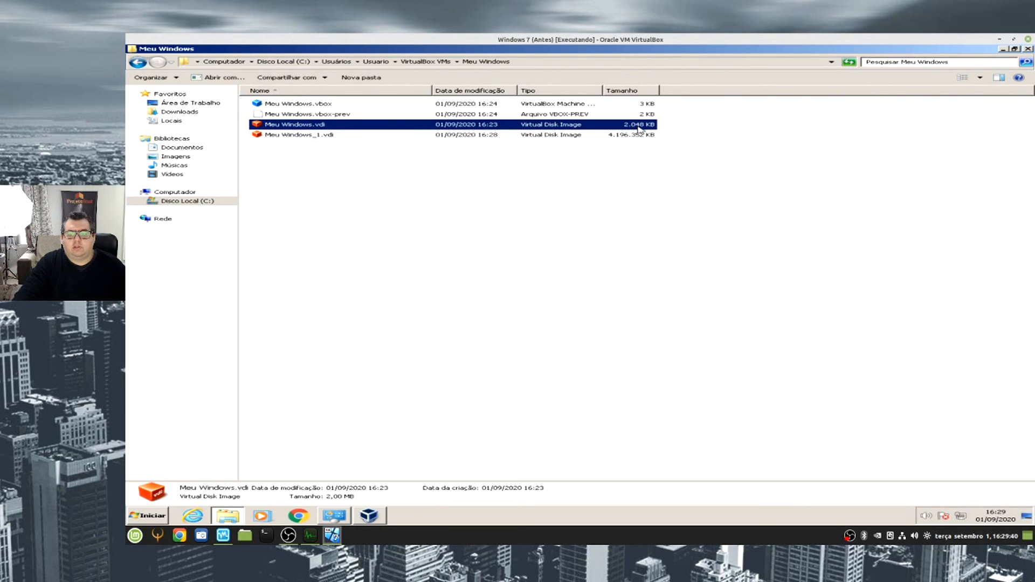
left_click(531, 134)
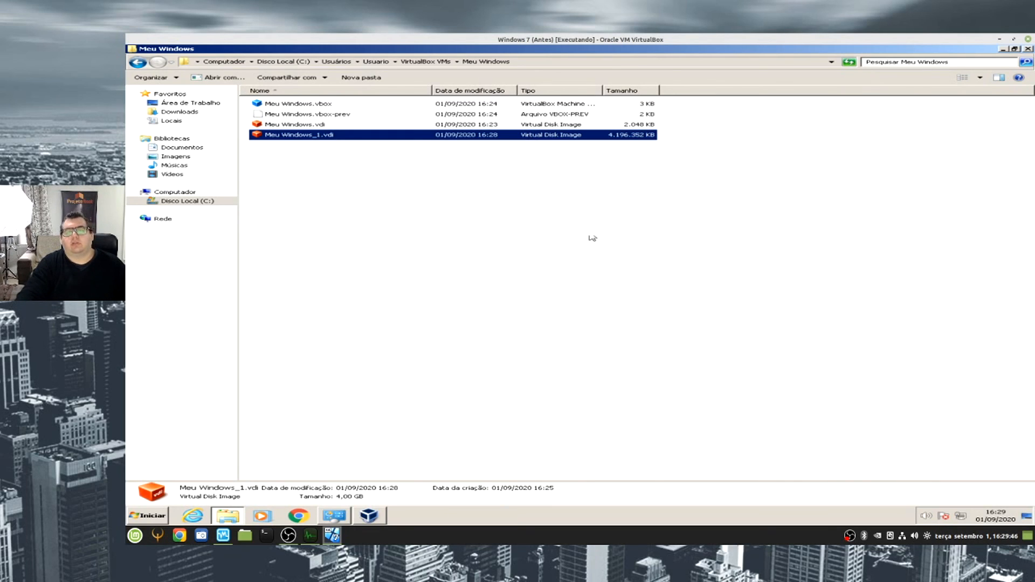
left_click(475, 125)
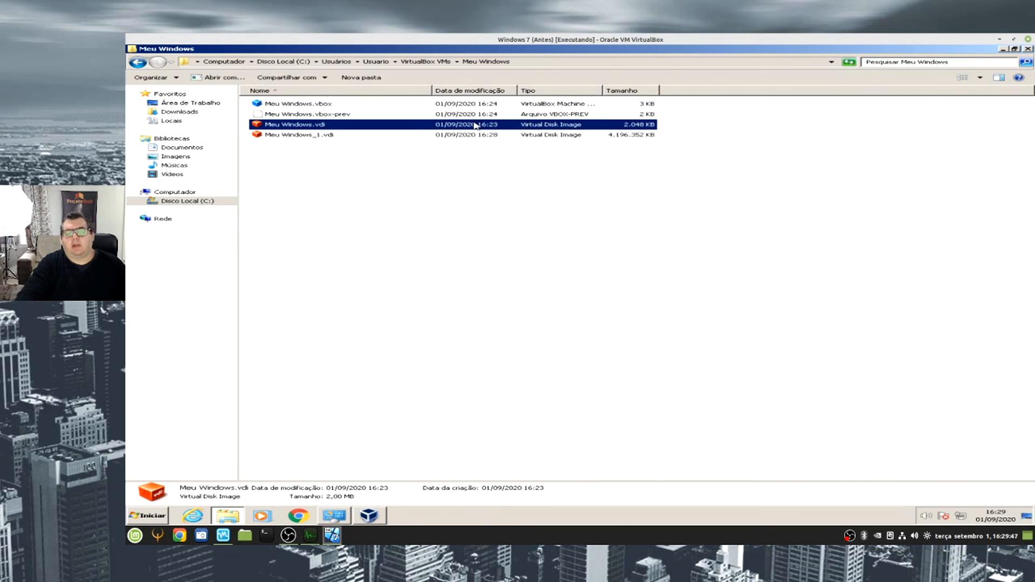
left_click(434, 135)
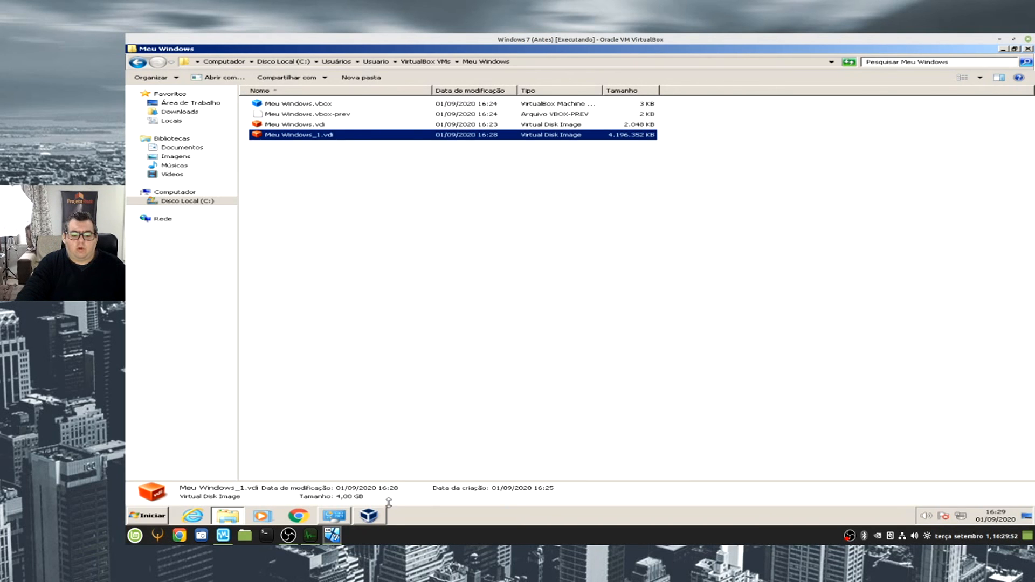
Switch to VirtualBox and view the storage settings of the Meu Windows machine
left_click(380, 520)
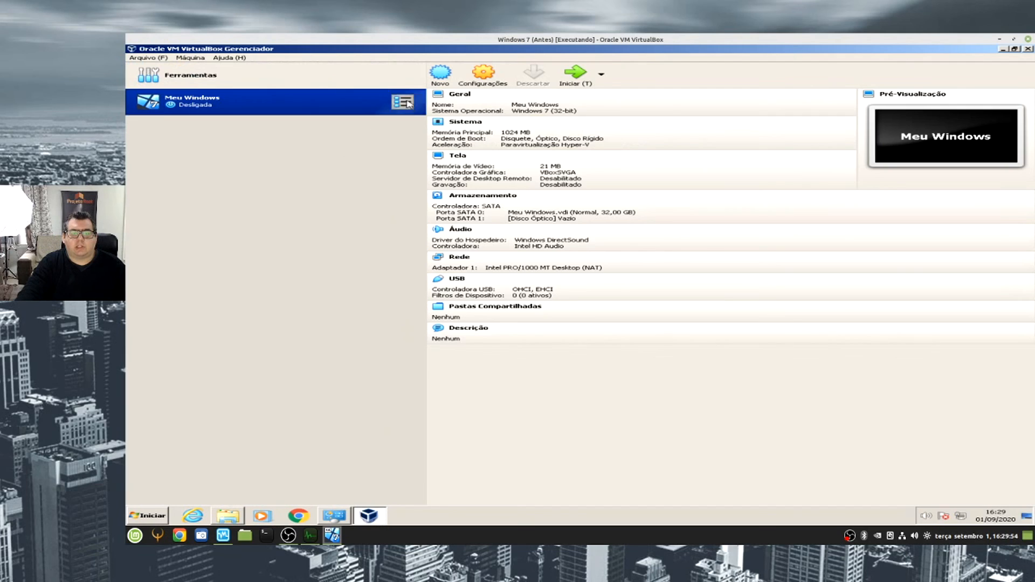
left_click(464, 84)
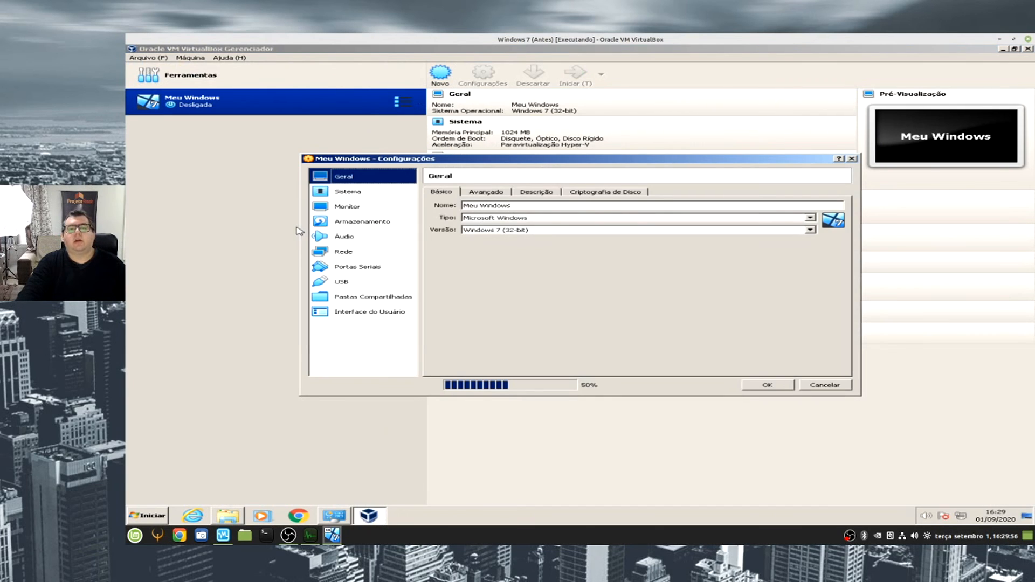
left_click(359, 222)
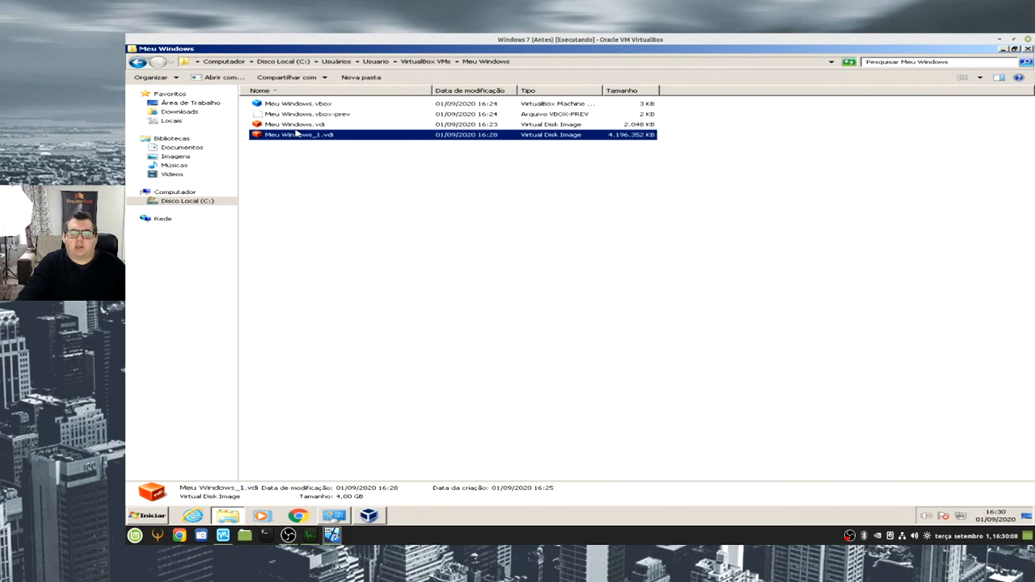
Delete the Meu Windows_1.vdi file from the Meu Windows folder
right_click(290, 134)
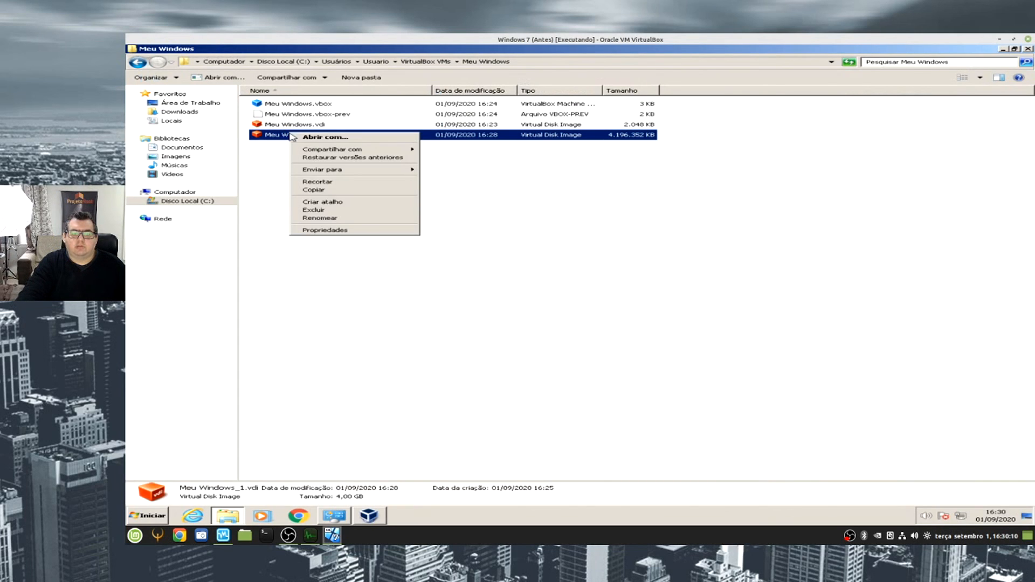
left_click(317, 211)
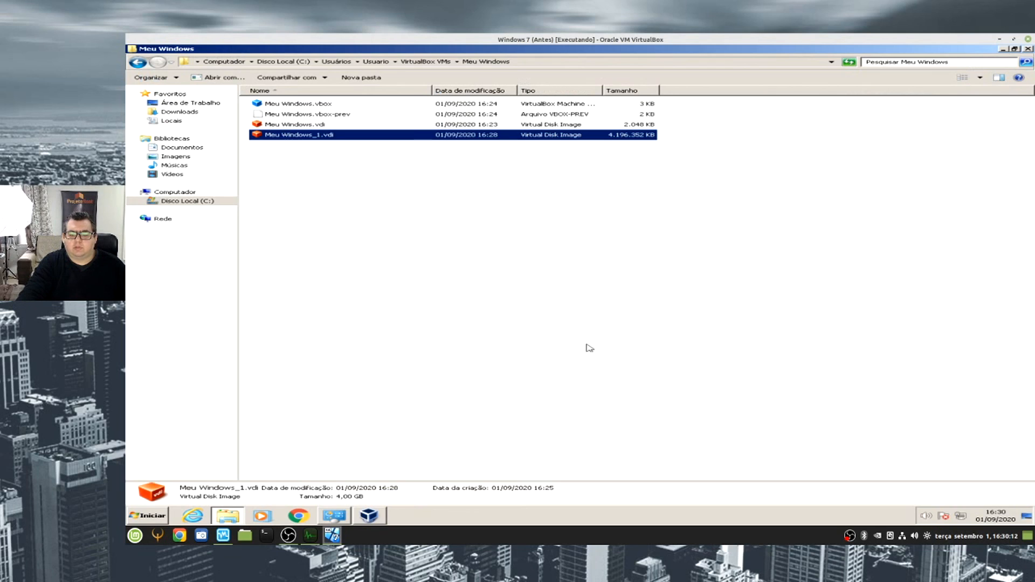
key("Return")
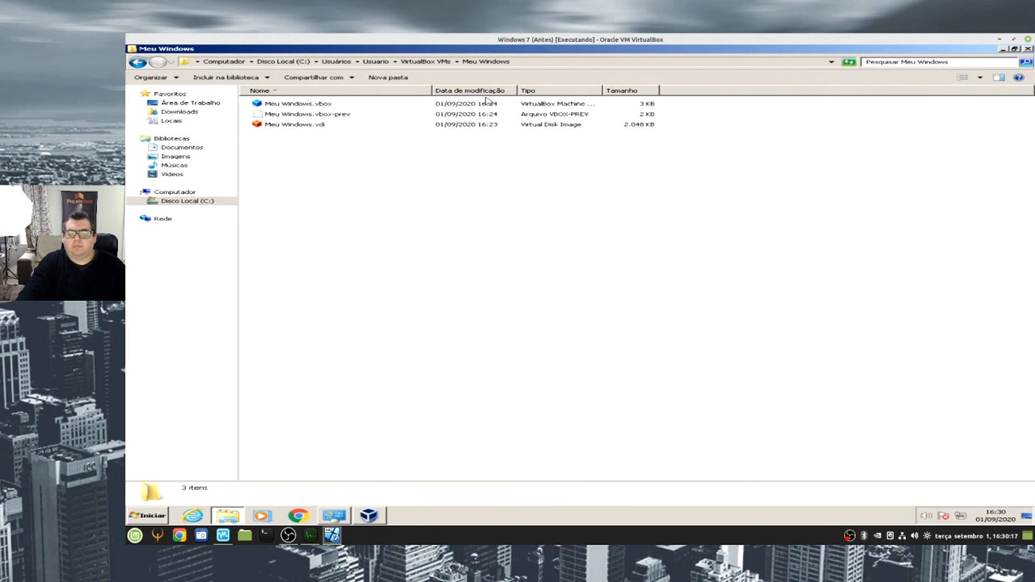
Check the free space on local disk C: after deleting the fixed-size disk file and close the Computer window
left_click(175, 193)
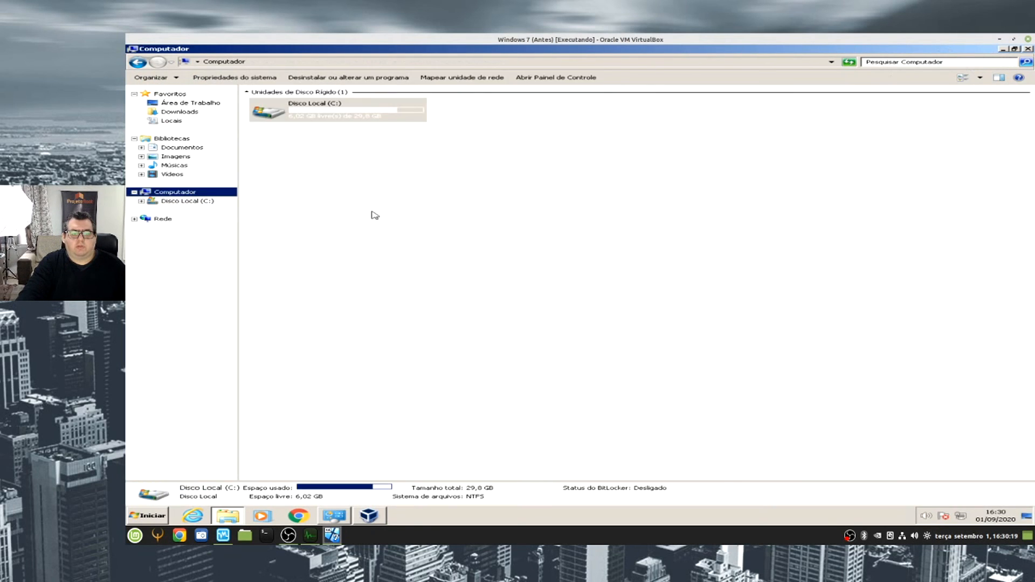
left_click(327, 116)
left_click(773, 139)
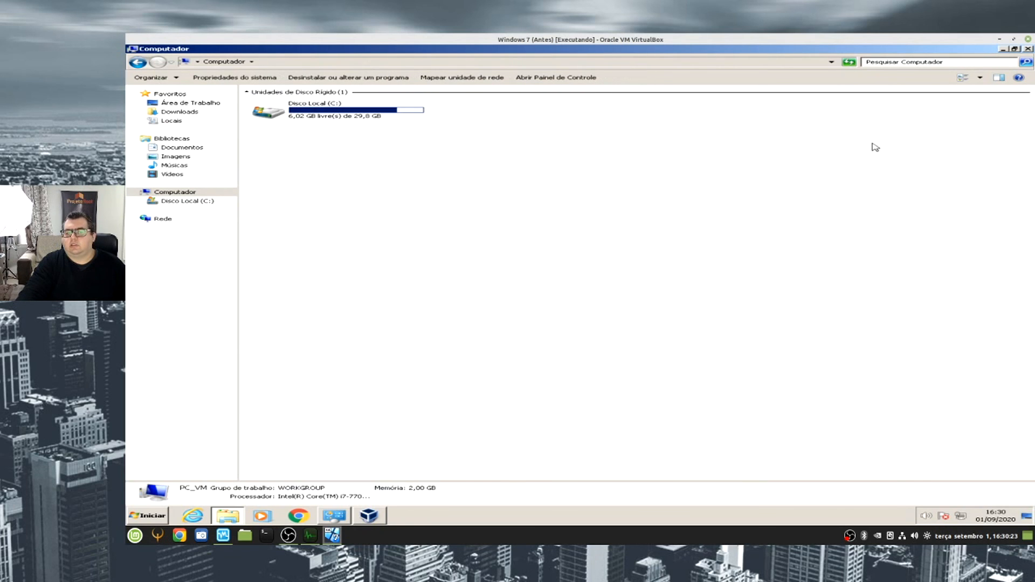
left_click(1028, 49)
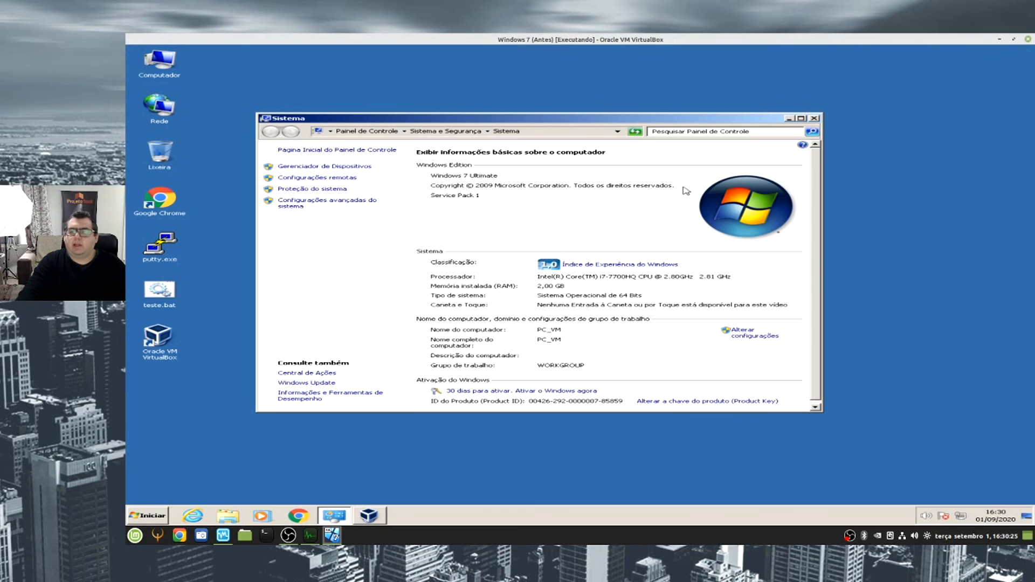
Bring the guest's VirtualBox manager forward, then minimize the Windows 7 virtual machine and the System Monitor on the host
left_click(367, 518)
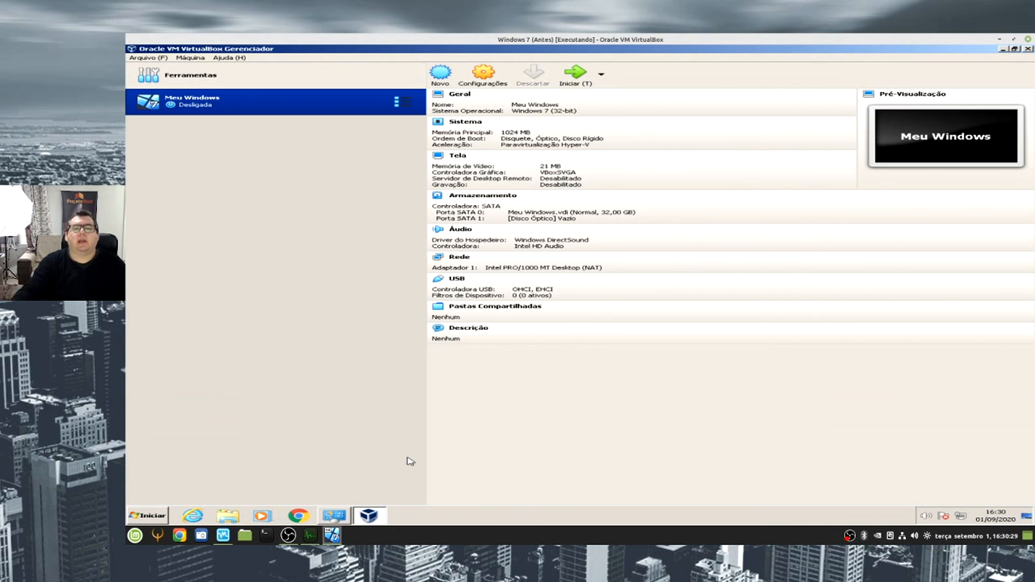
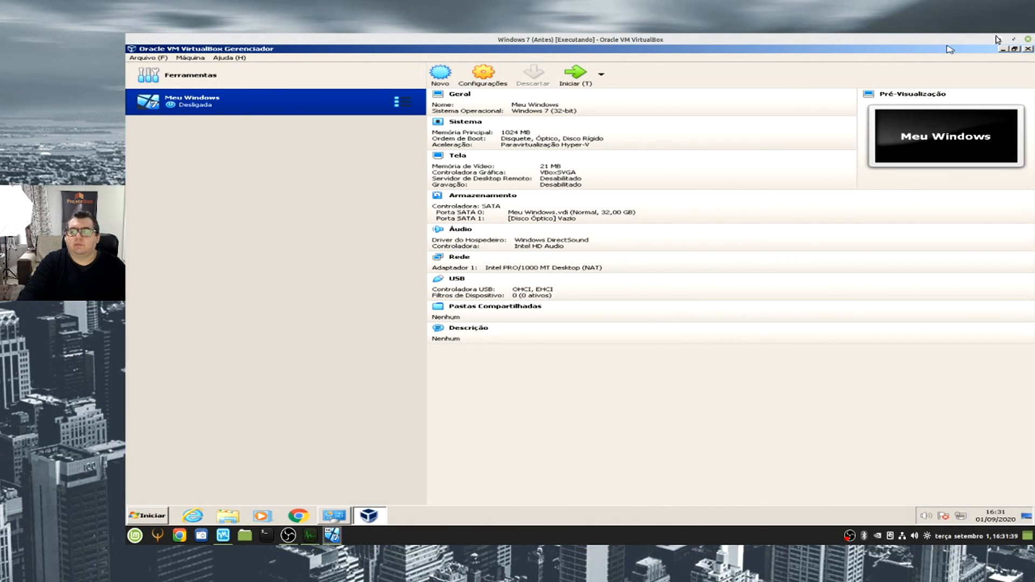
left_click(998, 40)
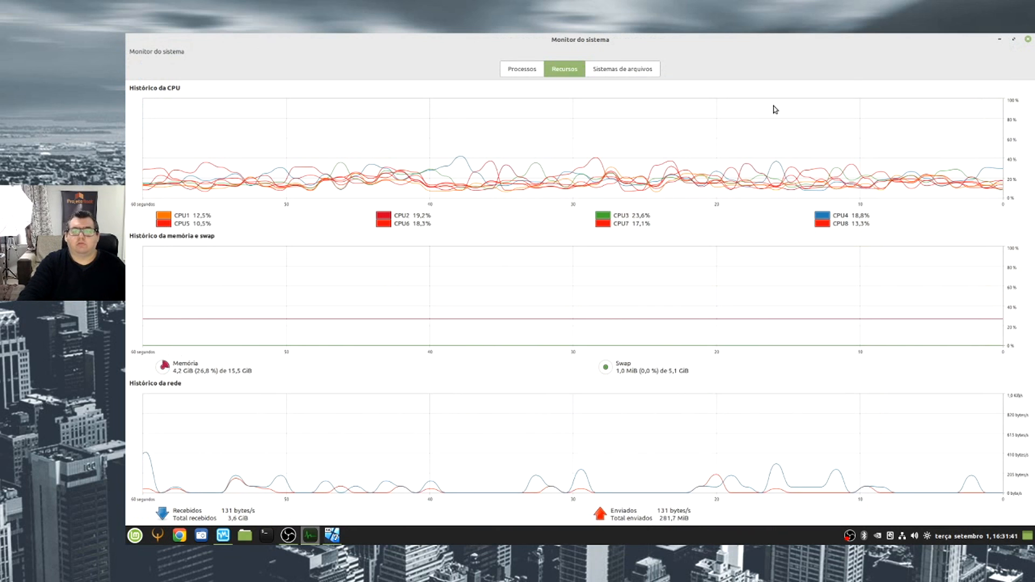
left_click(1000, 40)
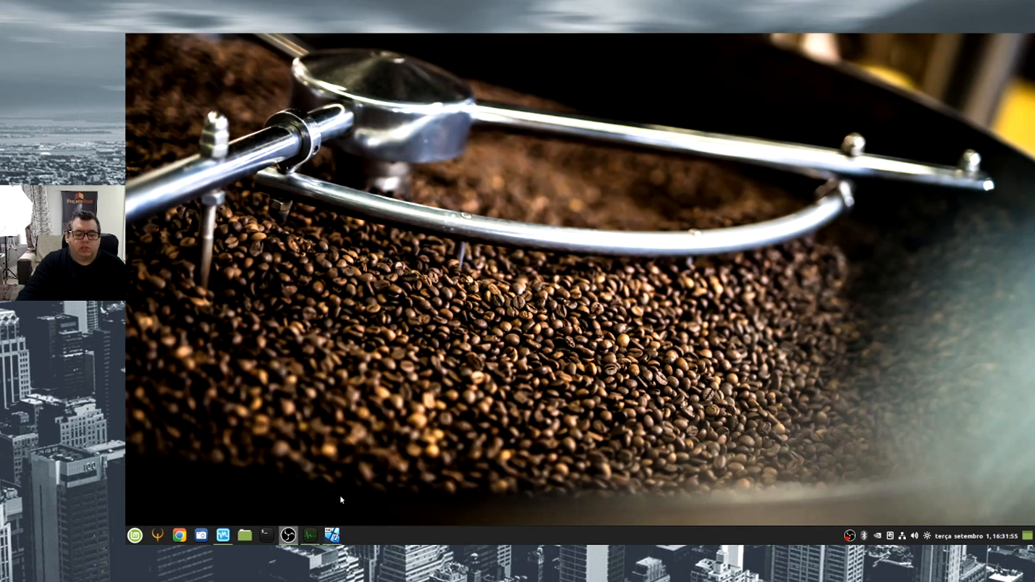
In the host's VirtualBox manager, expand the Template SO - Server group, browse its template machines and minimize the manager
left_click(228, 536)
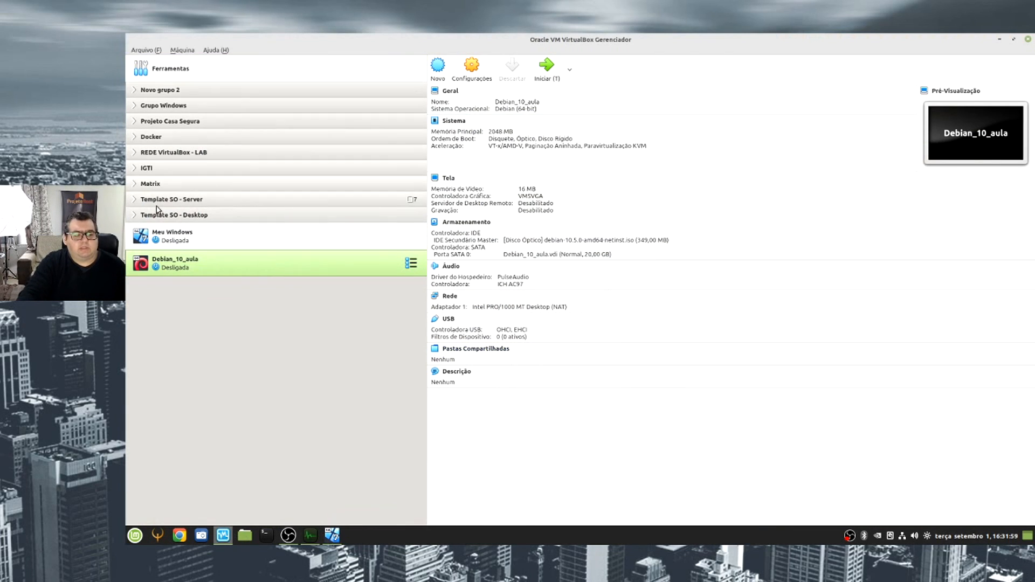
left_click(134, 199)
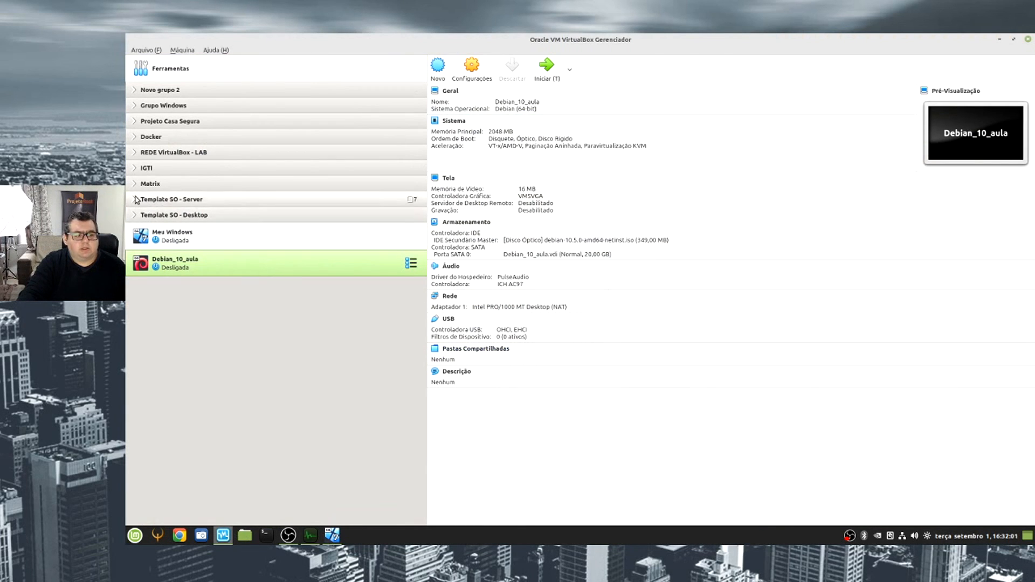
left_click(237, 222)
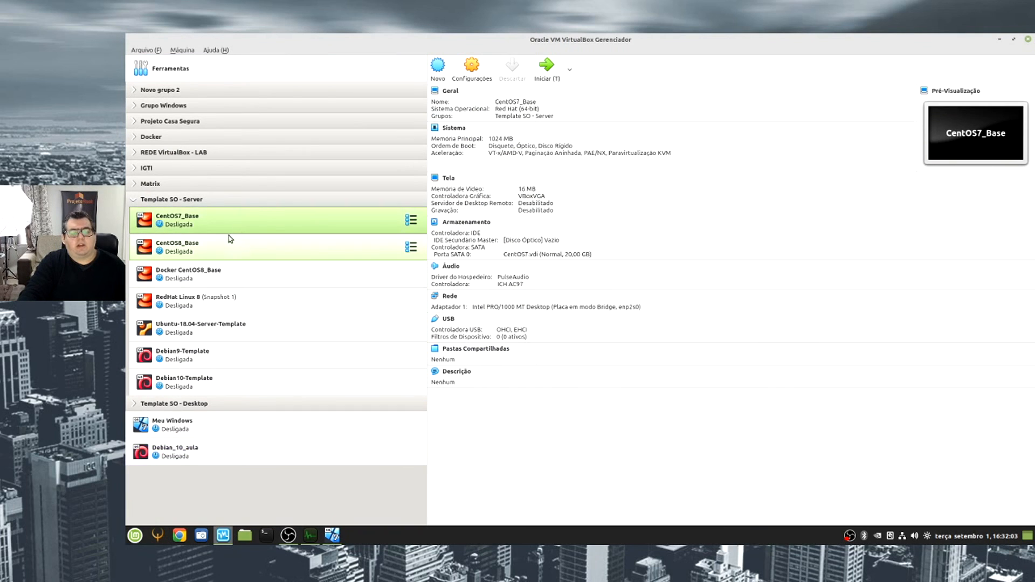
left_click(225, 248)
left_click(220, 277)
left_click(220, 303)
left_click(222, 328)
left_click(225, 349)
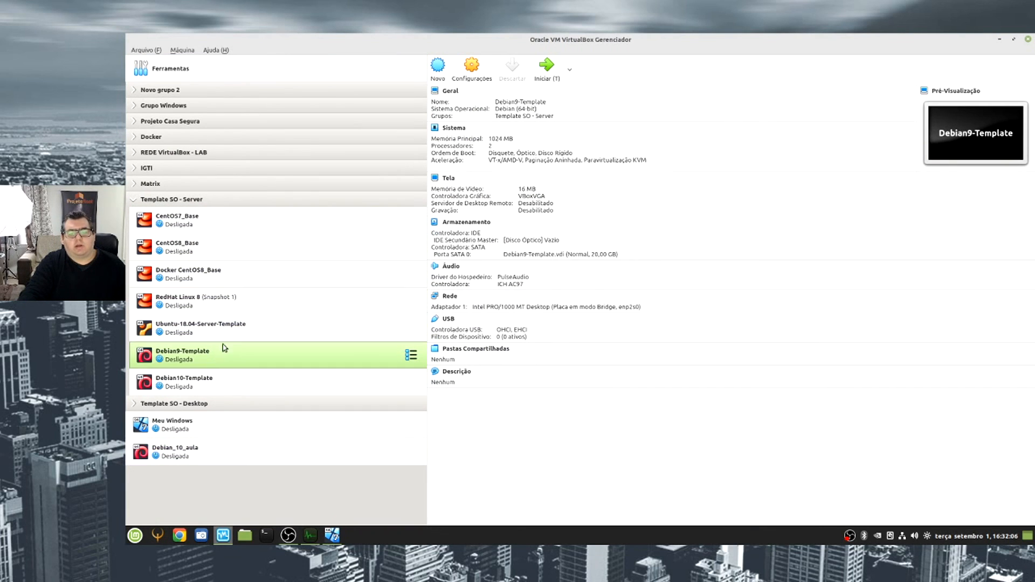
left_click(240, 227)
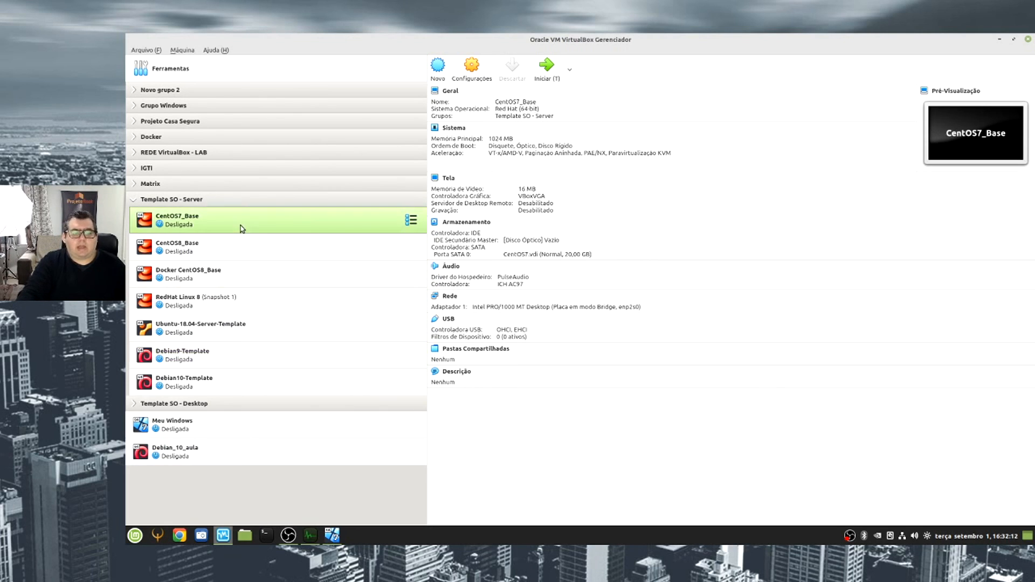
left_click(999, 41)
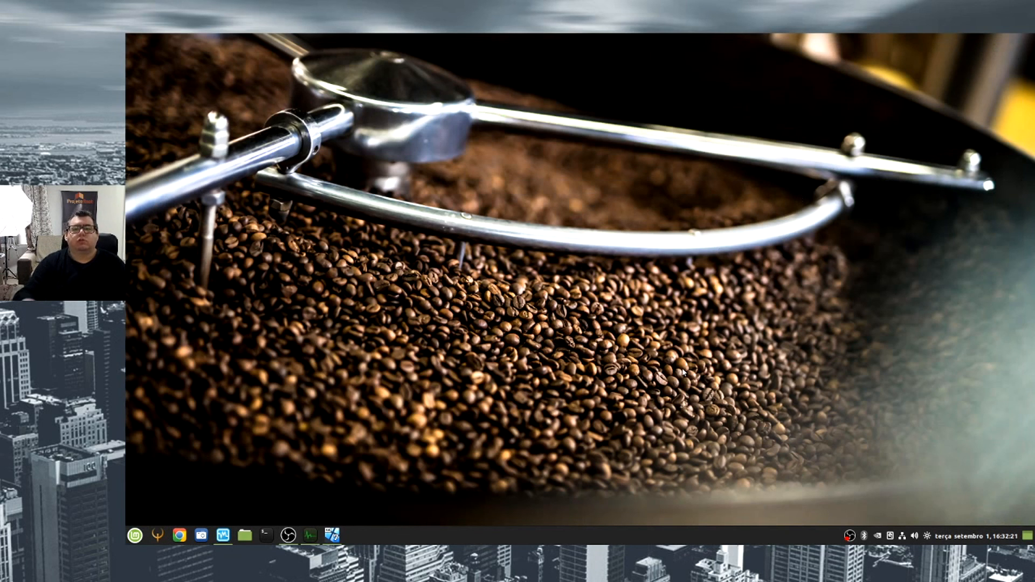